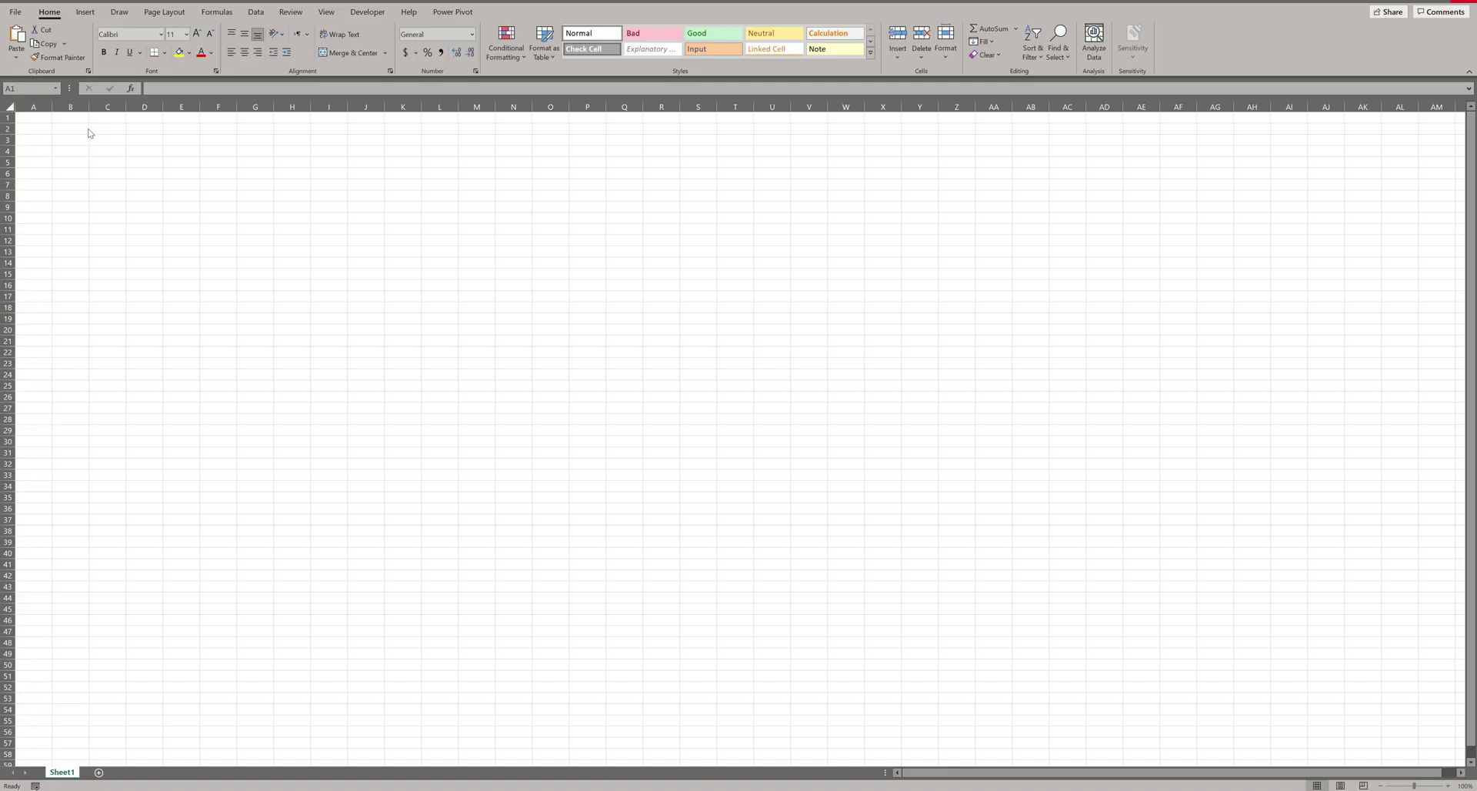
# Step: Enter the note P(t)=1*cos(w.t) in cell B2
pyautogui.click(81, 129)
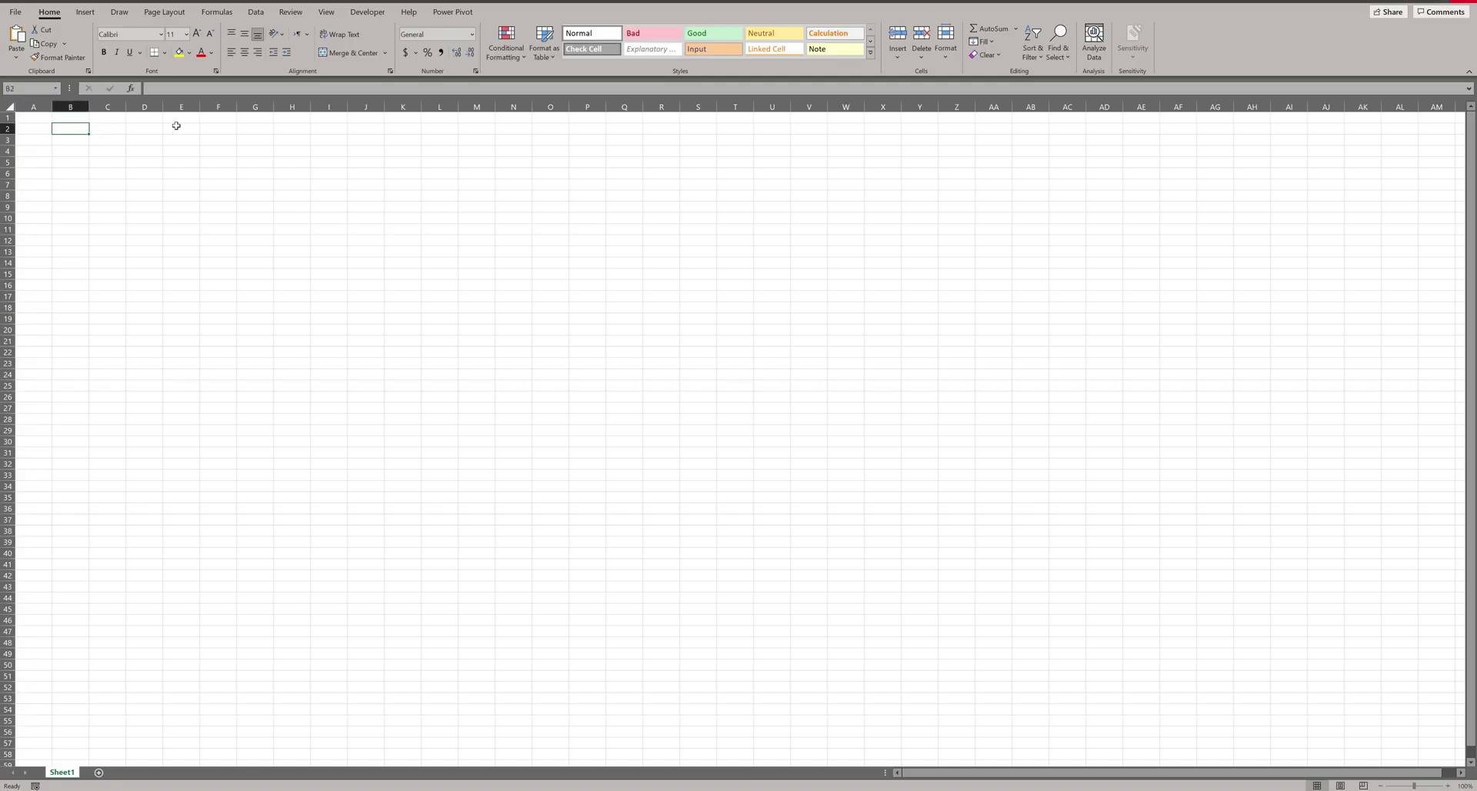
pyautogui.write('P(t)=')
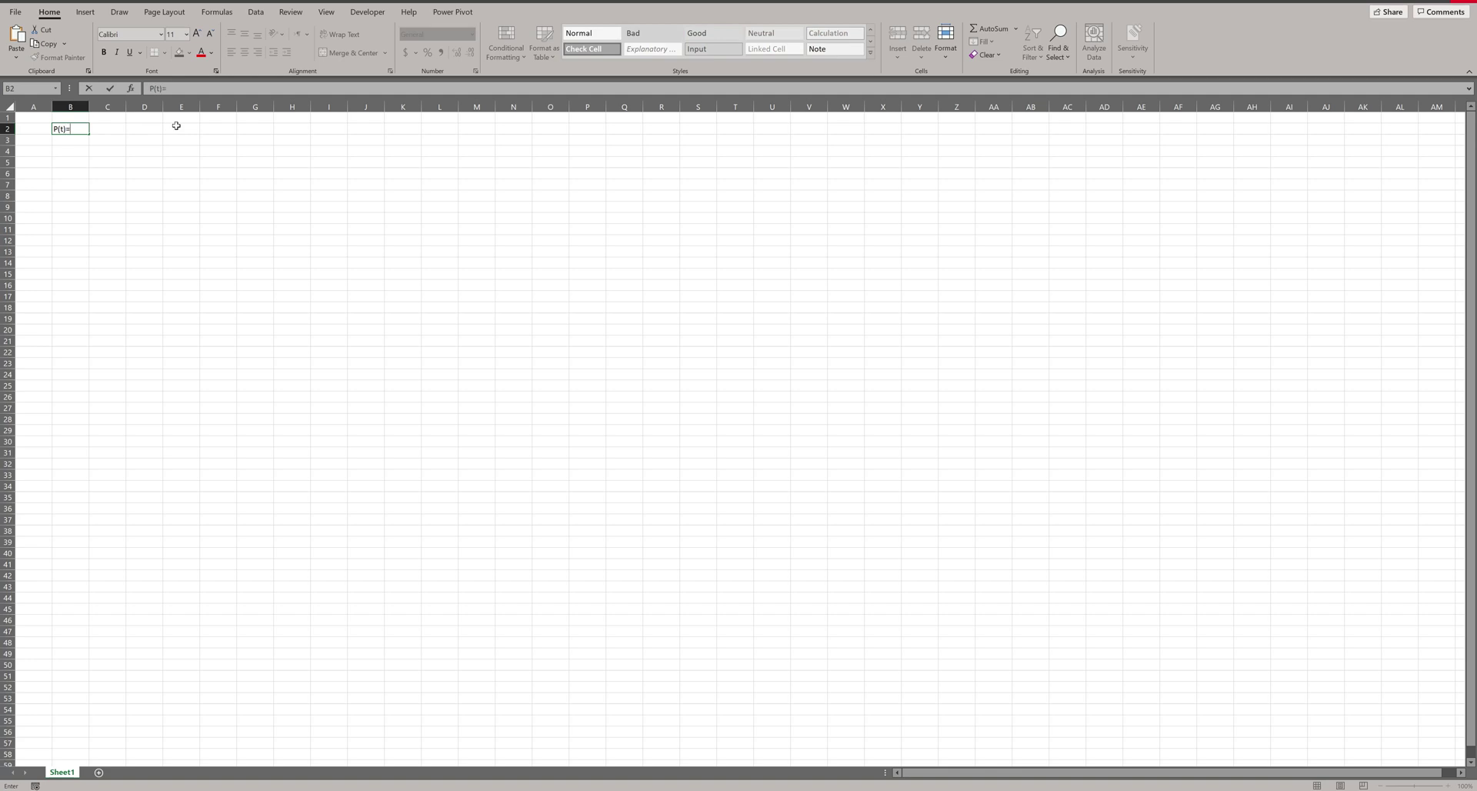
pyautogui.write('1*cos(w.t)')
pyautogui.press('Return')
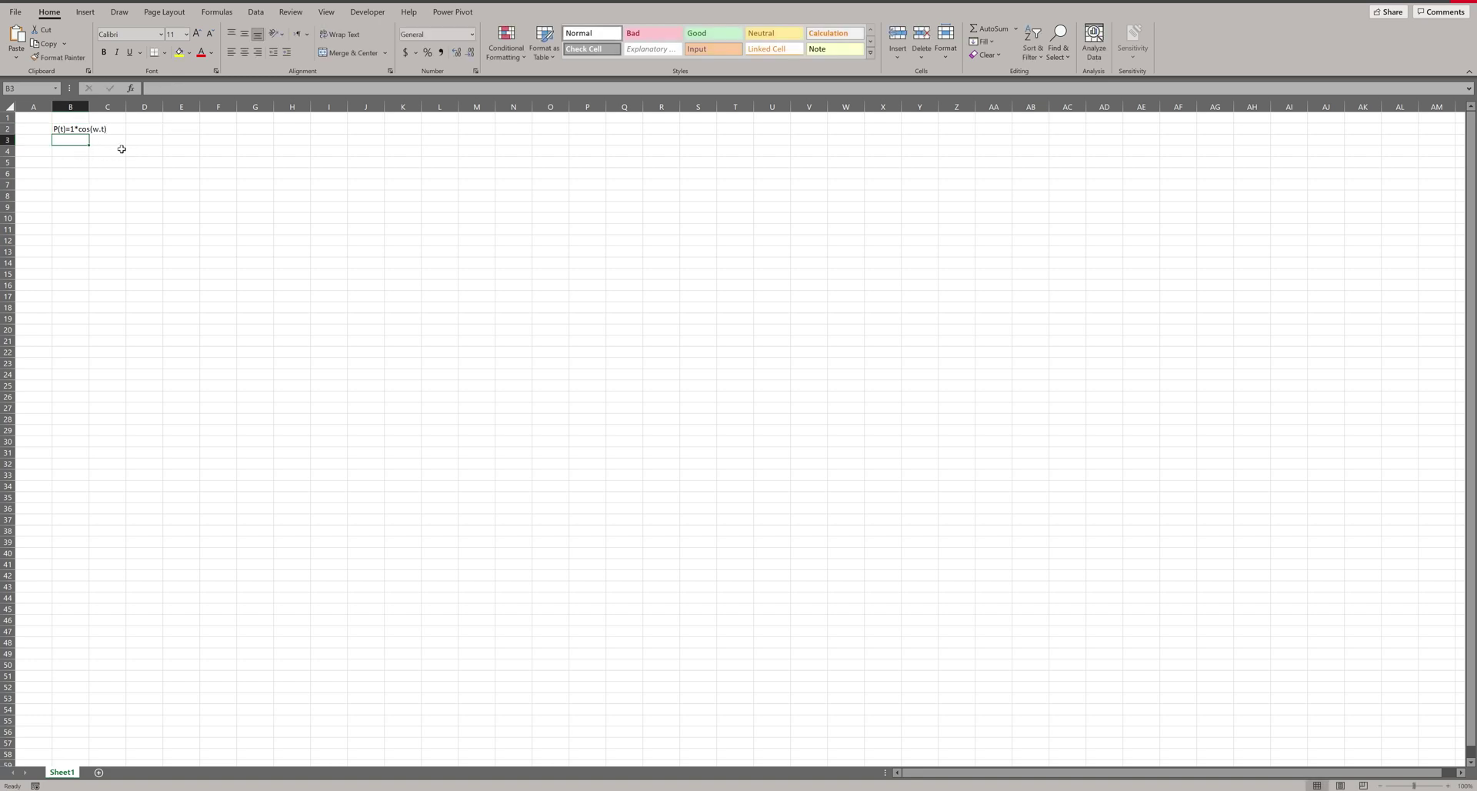
# Step: Add the notes f=w/2pi in B3 and P(t)=1*cos(2pi*f.t) in B4
pyautogui.write('w=')
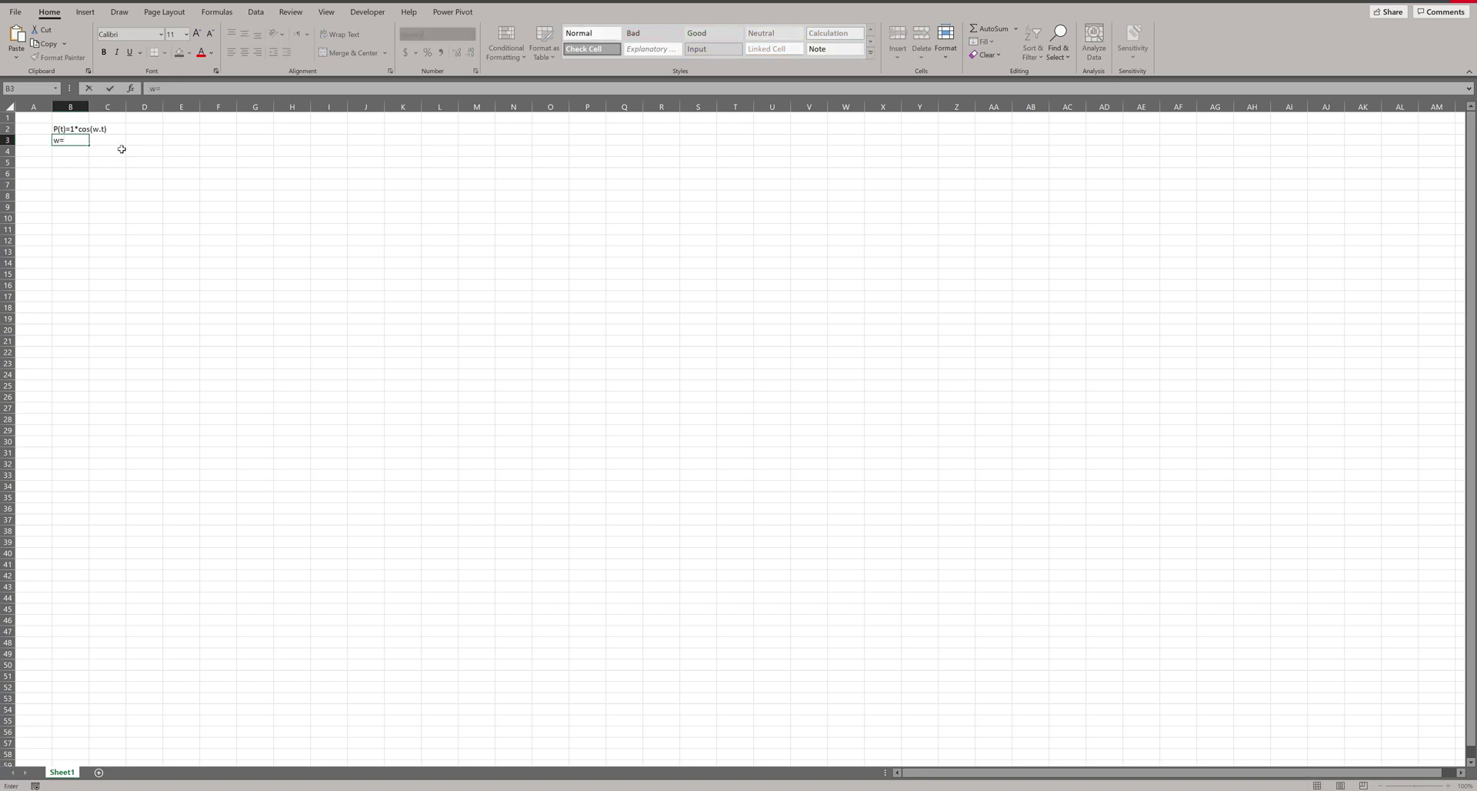
pyautogui.press('BackSpace')
pyautogui.press('BackSpace')
pyautogui.write('f=w/2')
pyautogui.press('Left')
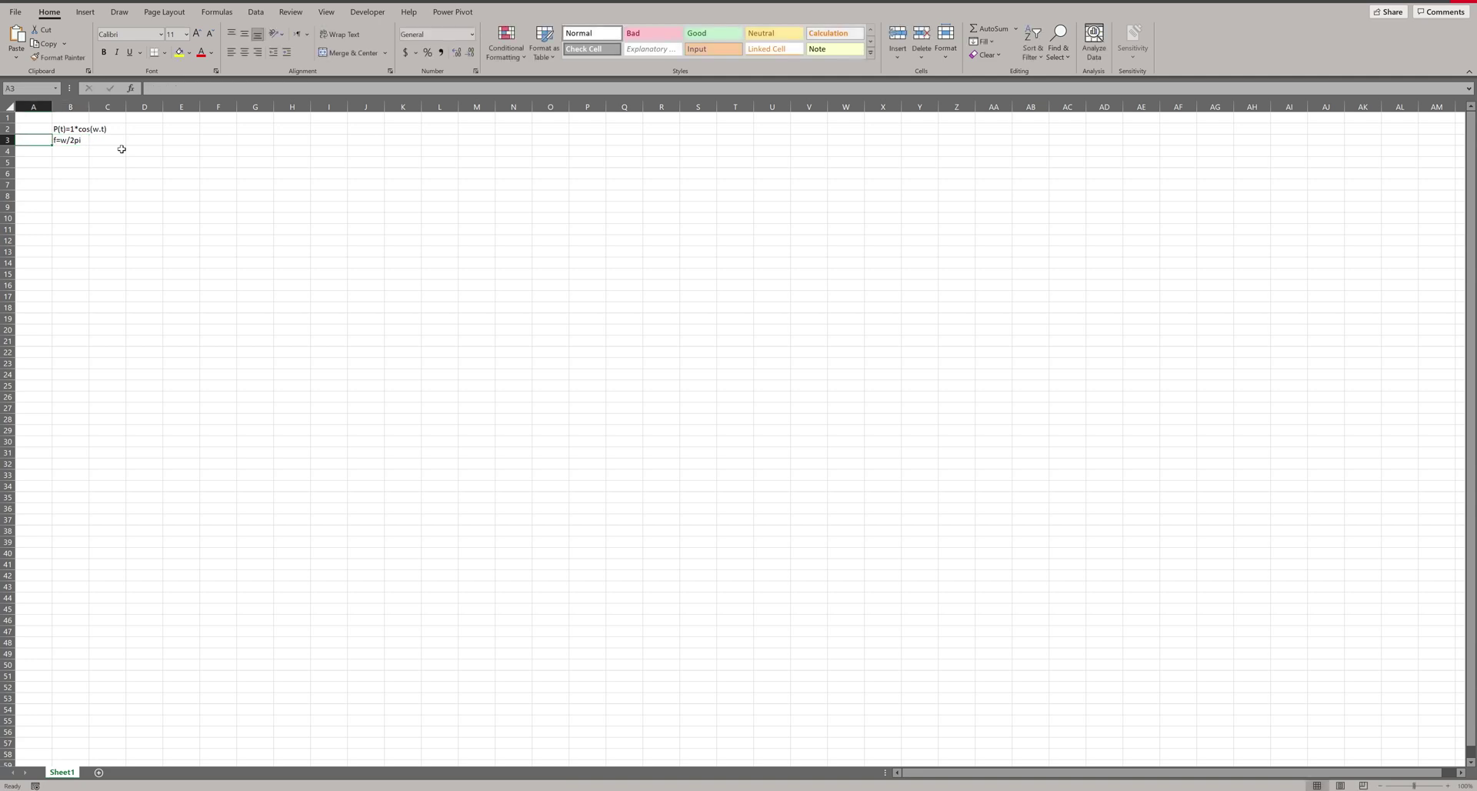
pyautogui.click(76, 153)
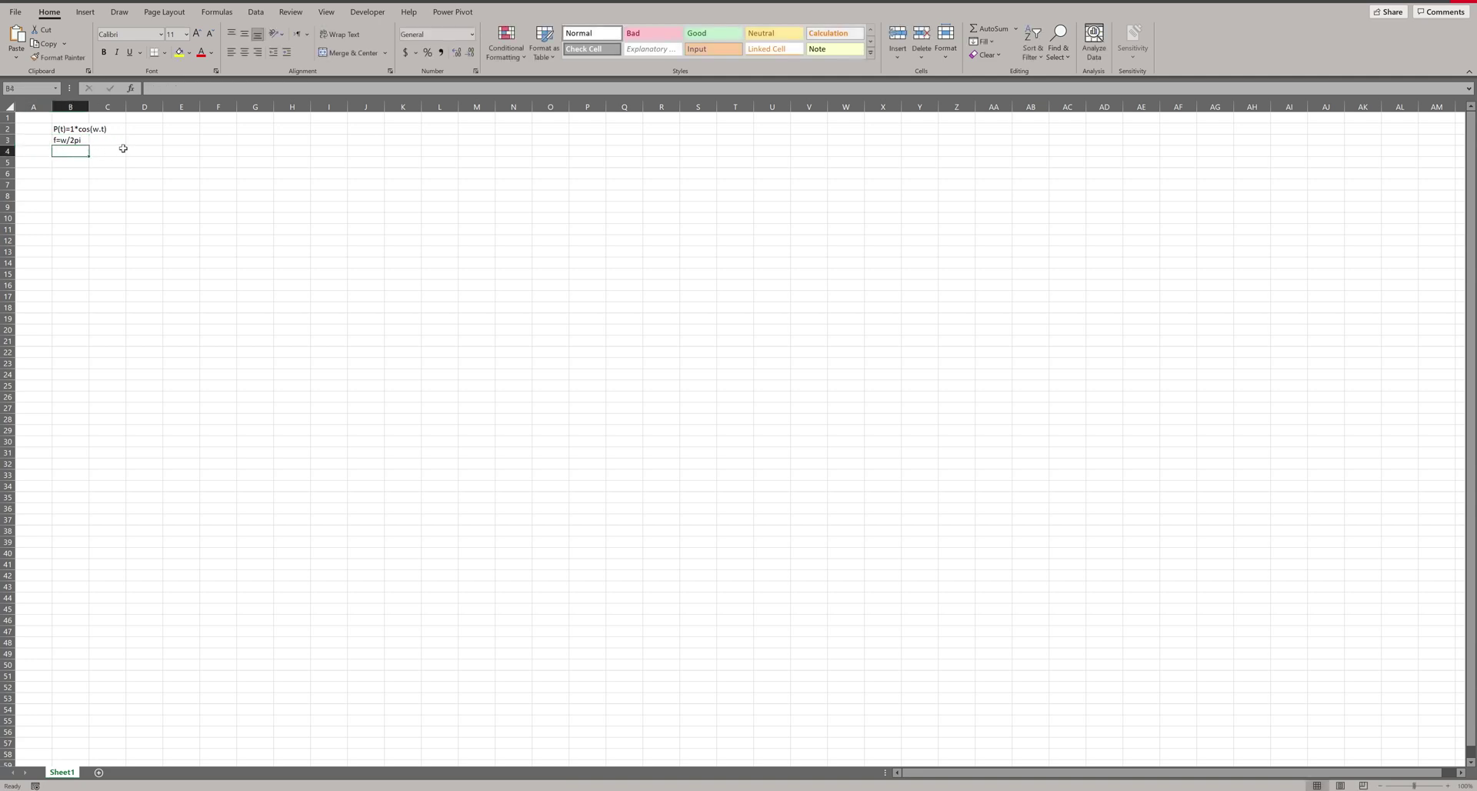
pyautogui.write('P')
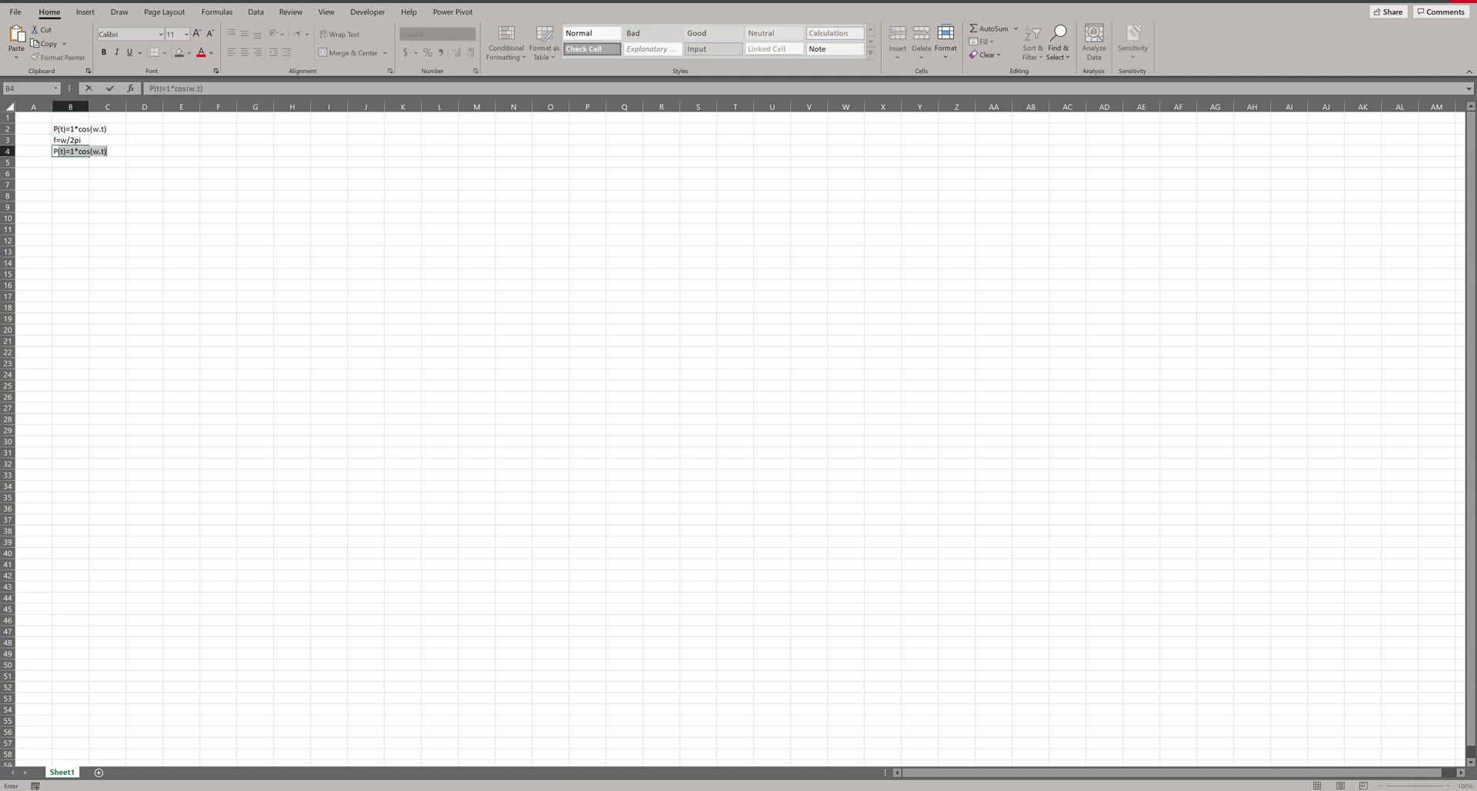
pyautogui.write('(t)=')
pyautogui.click(95, 150)
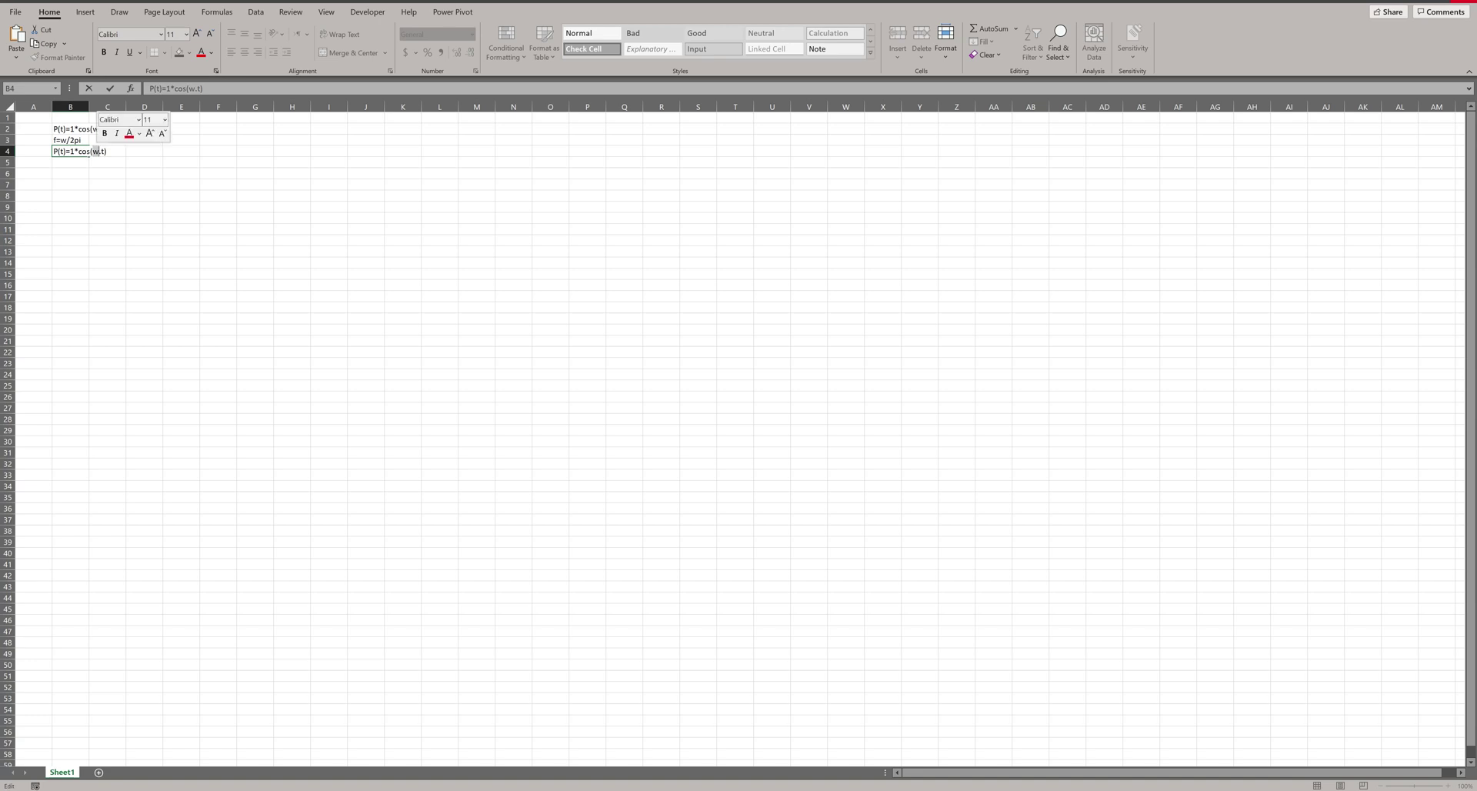
pyautogui.write('2pi')
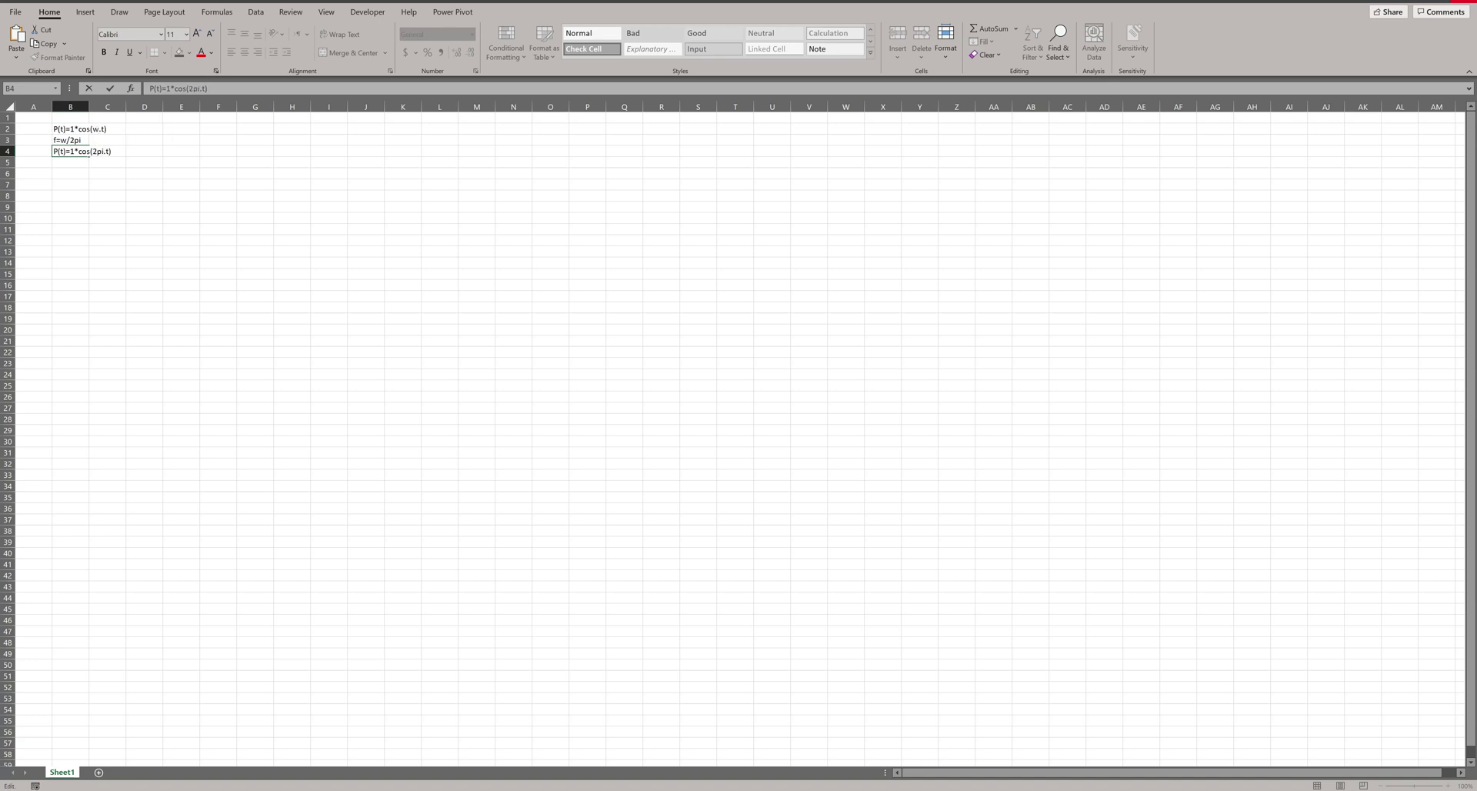
pyautogui.write('*')
# Step: Finish the B4 note and type the headers t and P(t) in F2 and G2
pyautogui.write('f')
pyautogui.click(179, 239)
pyautogui.click(179, 128)
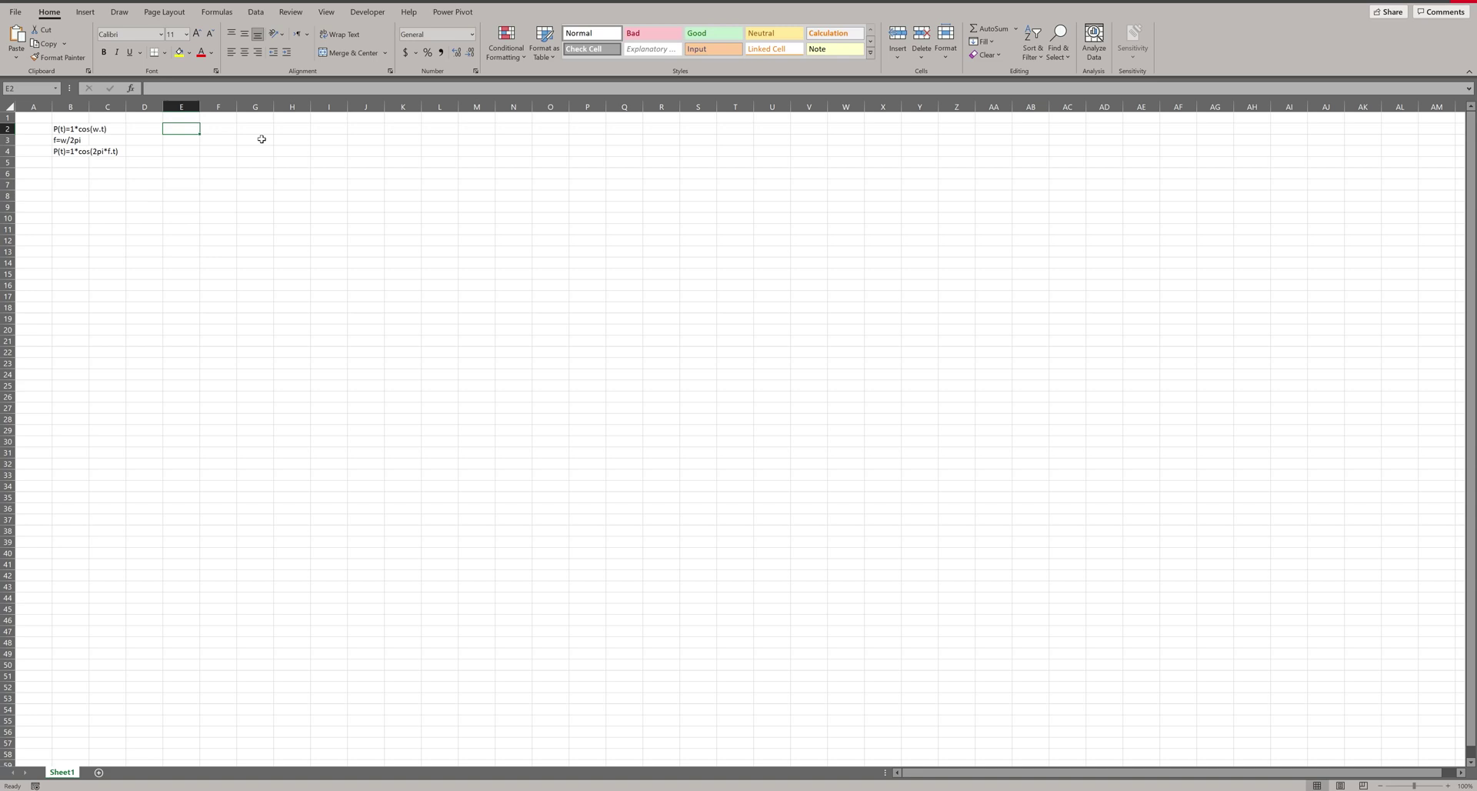
pyautogui.press('Right')
pyautogui.write('t')
pyautogui.press('Return')
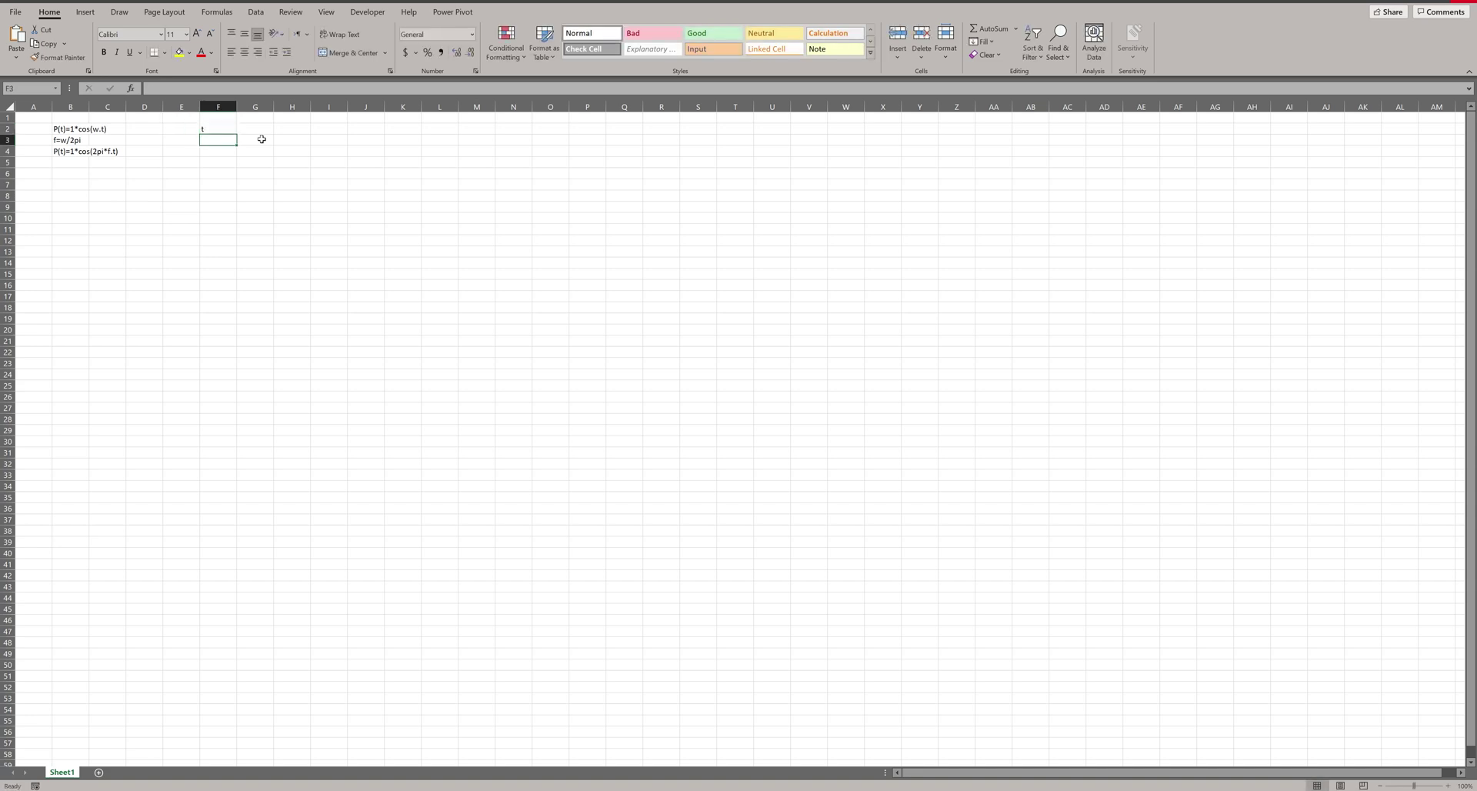
pyautogui.click(251, 132)
pyautogui.write('P')
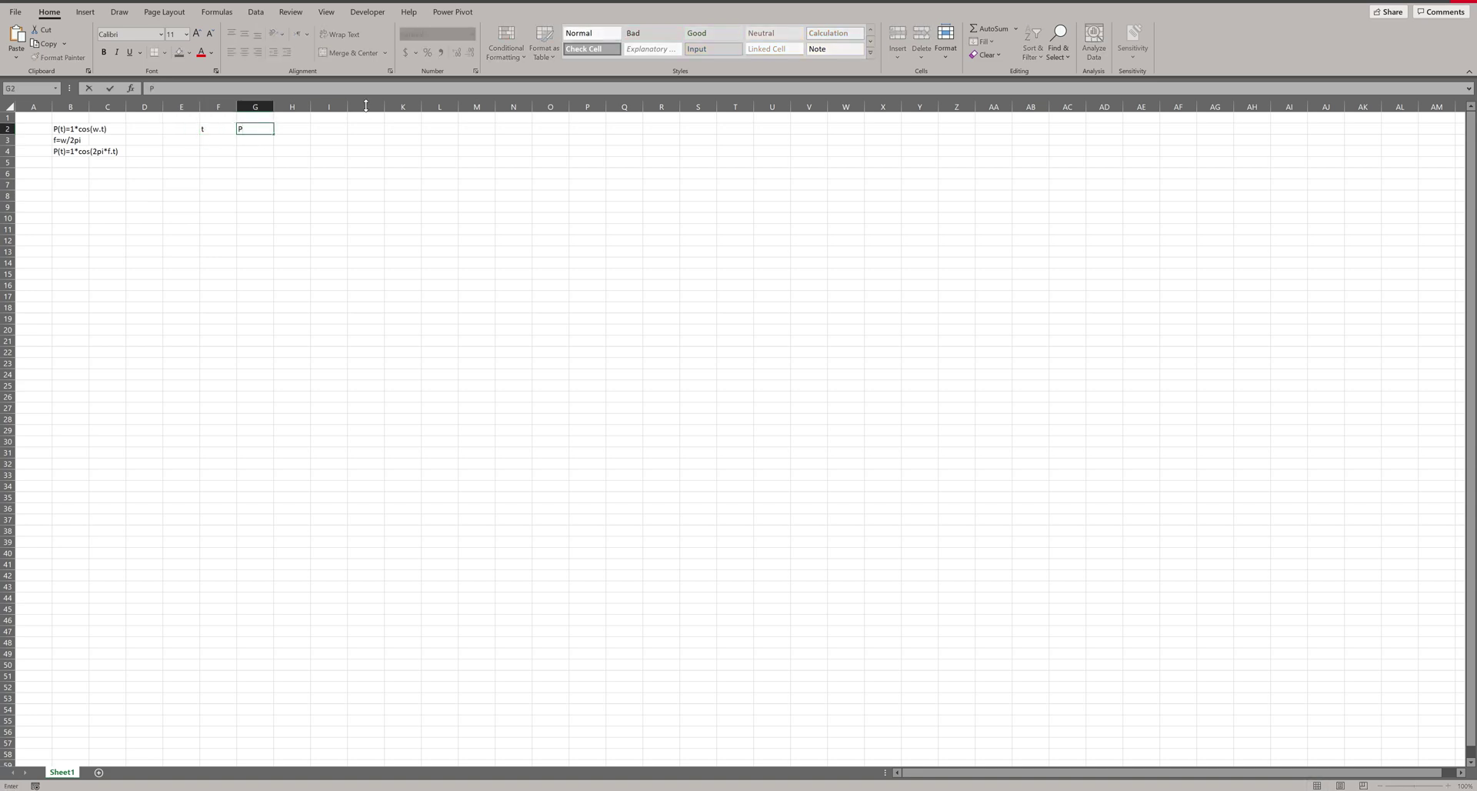
pyautogui.write('(t)')
pyautogui.press('Return')
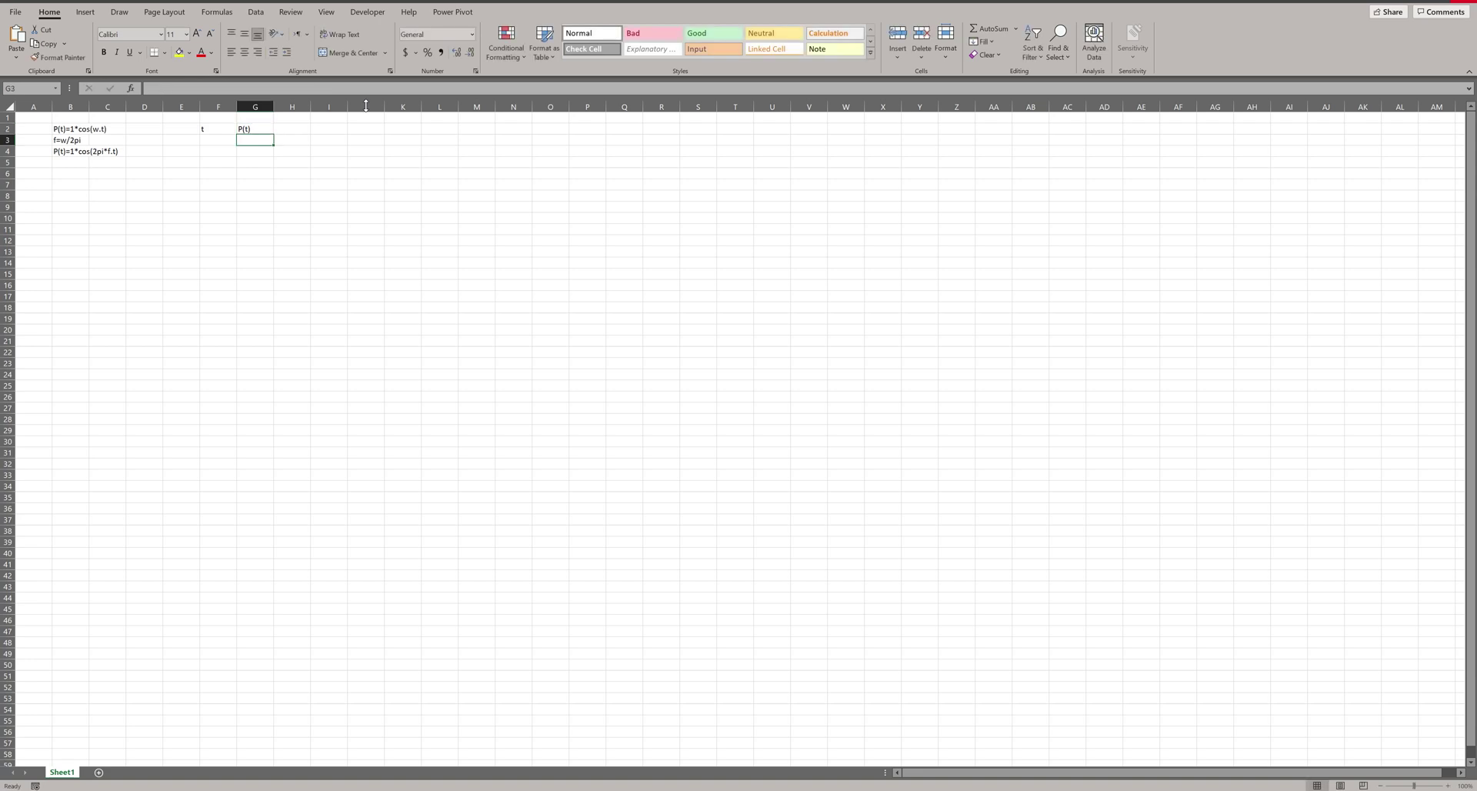
# Step: Add header f in E2 with frequency 1 in E3, and centre E2:G3
pyautogui.press('Left')
pyautogui.press('Left')
pyautogui.press('Up')
pyautogui.write('f')
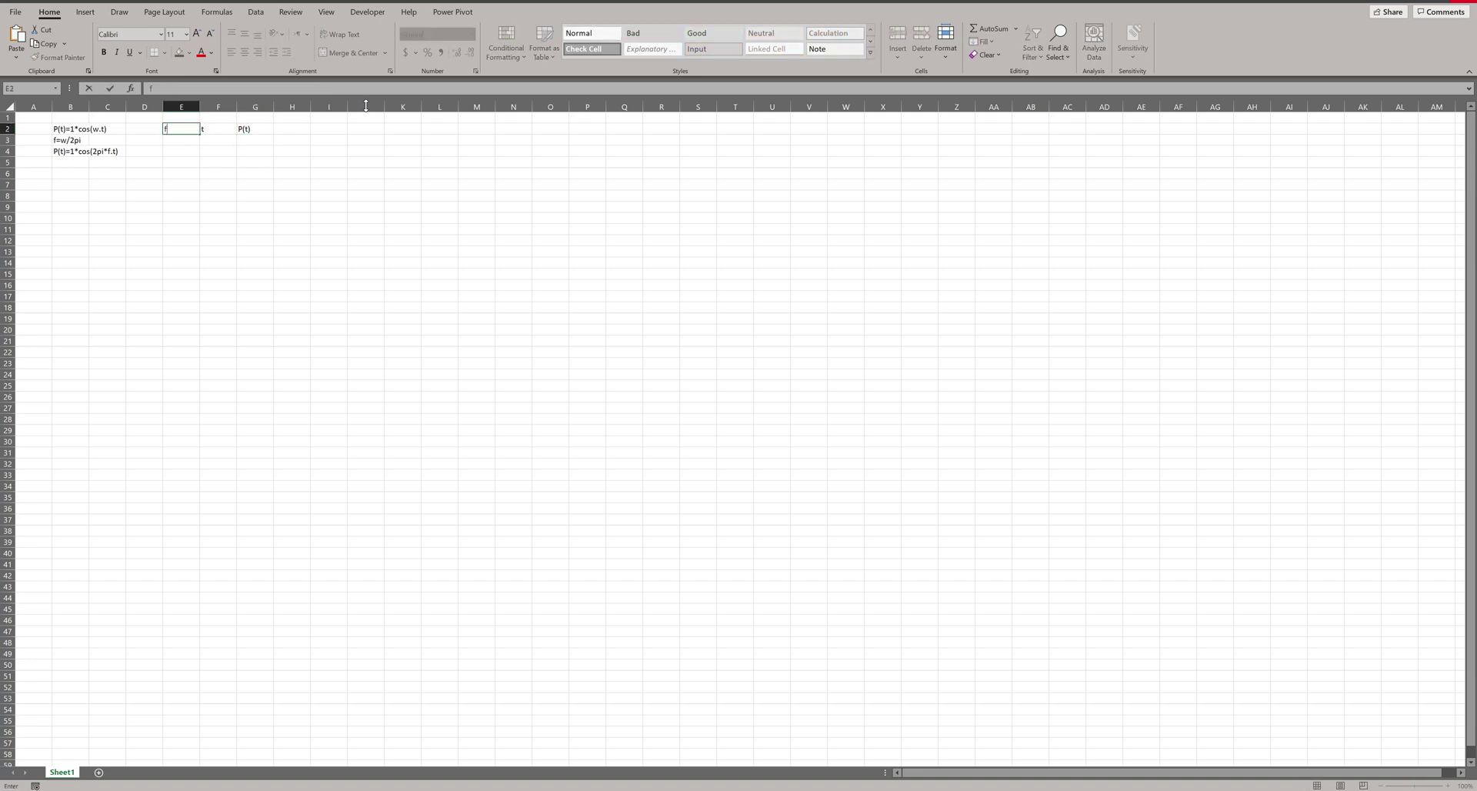
pyautogui.press('Return')
pyautogui.write('1')
pyautogui.press('Return')
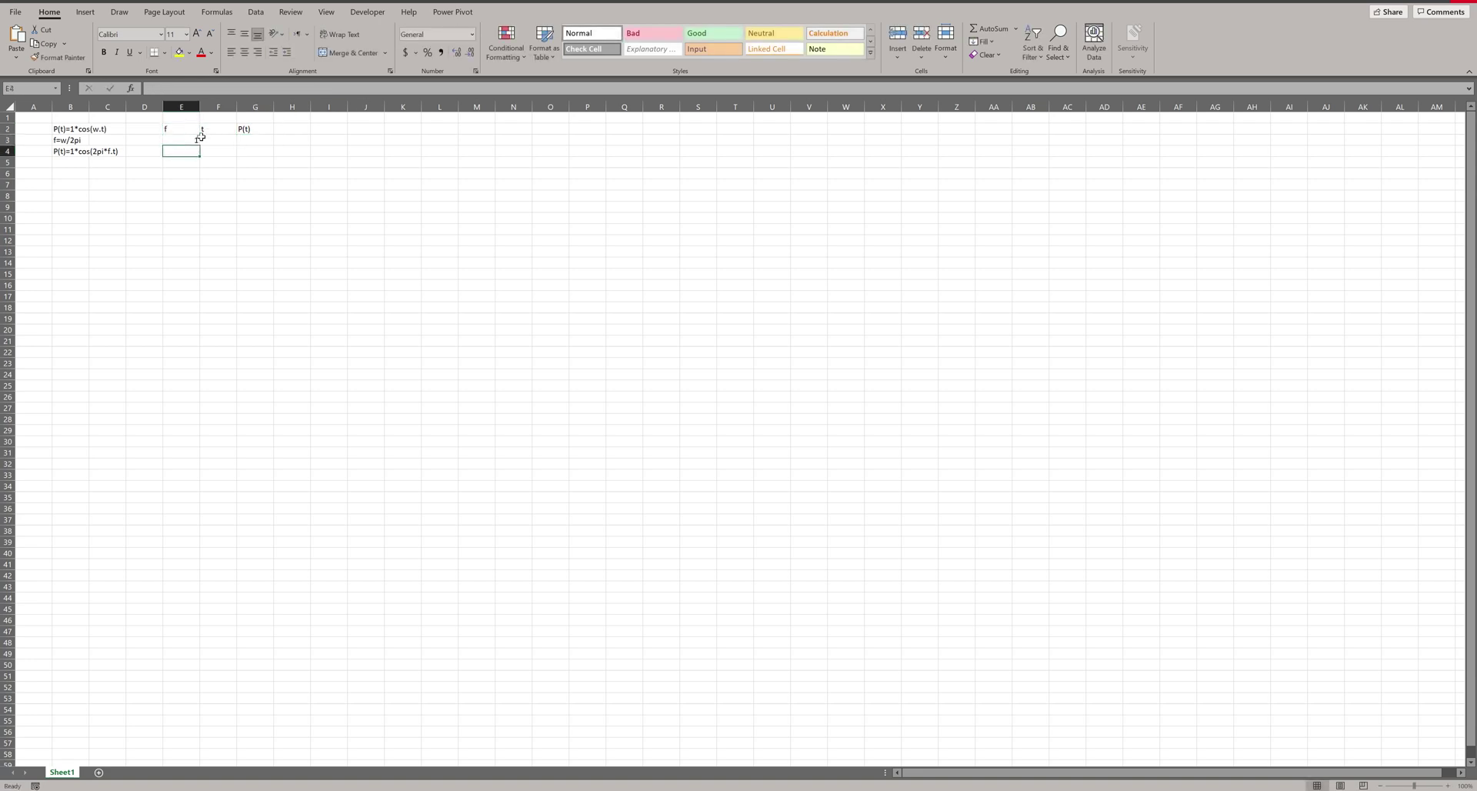
pyautogui.press('Up')
pyautogui.press('Up')
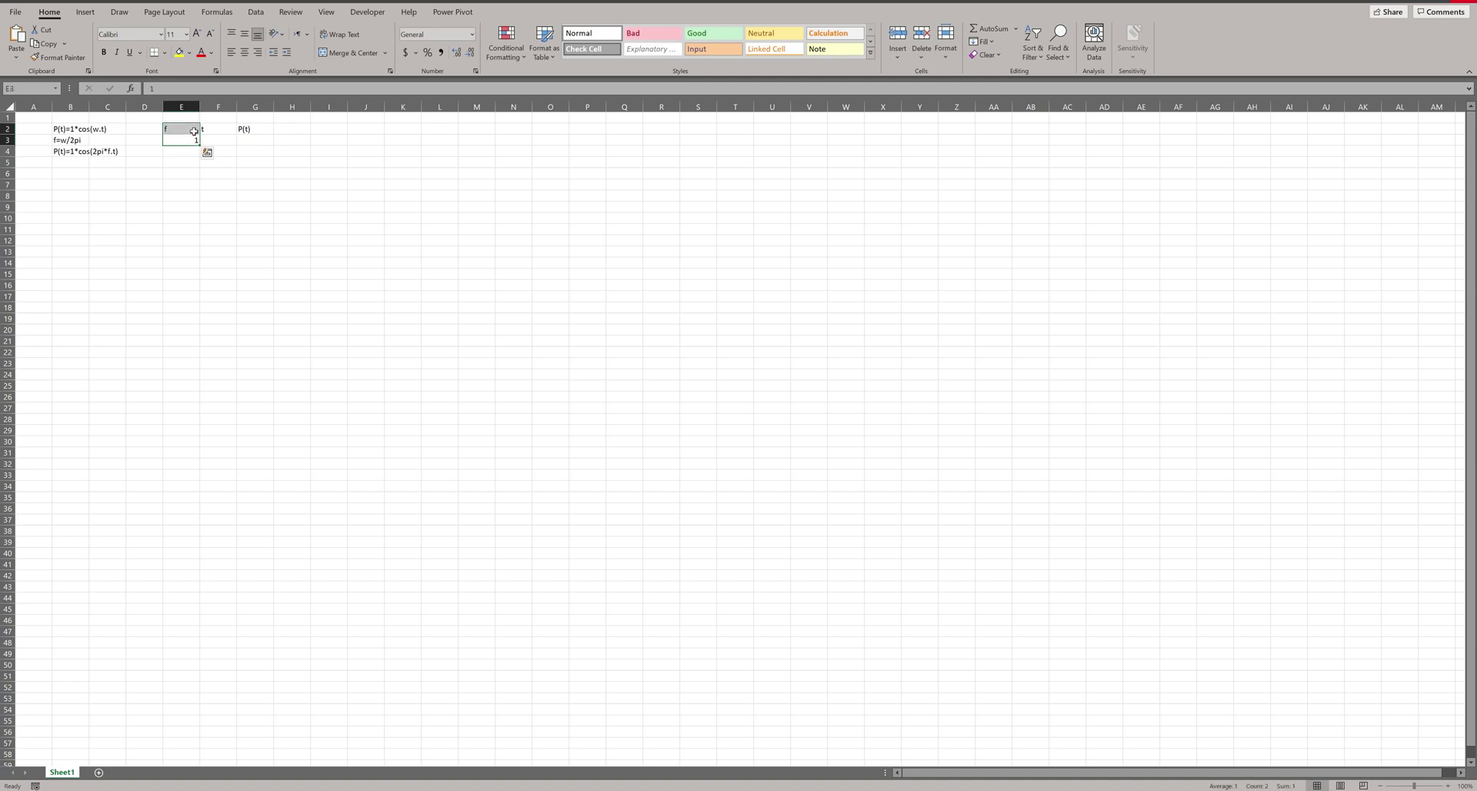
pyautogui.moveTo(176, 129); pyautogui.dragTo(254, 140)
pyautogui.click(243, 52)
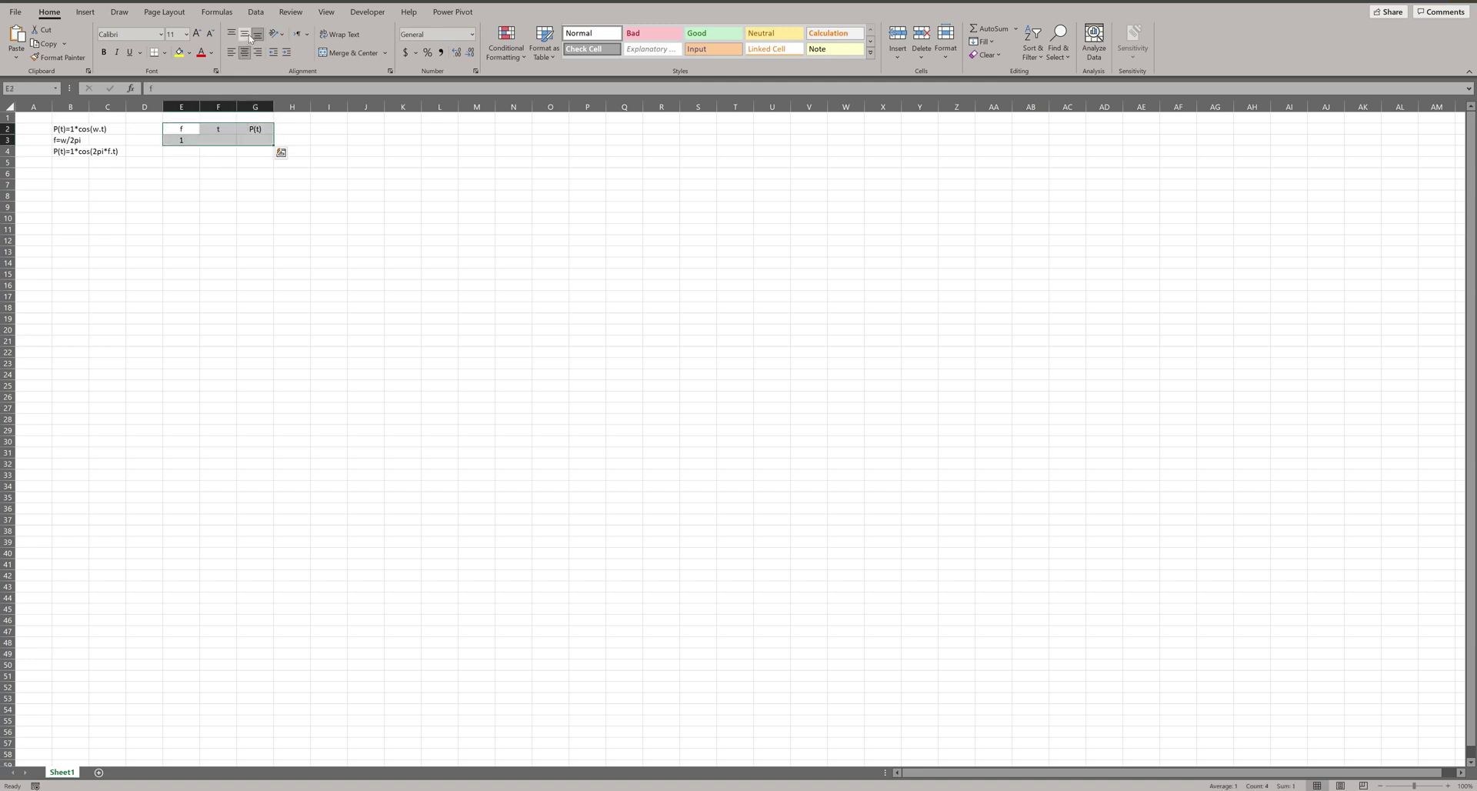
pyautogui.click(105, 145)
# Step: Enter starting time 0 under t and insert an empty column before it
pyautogui.click(191, 145)
pyautogui.click(220, 139)
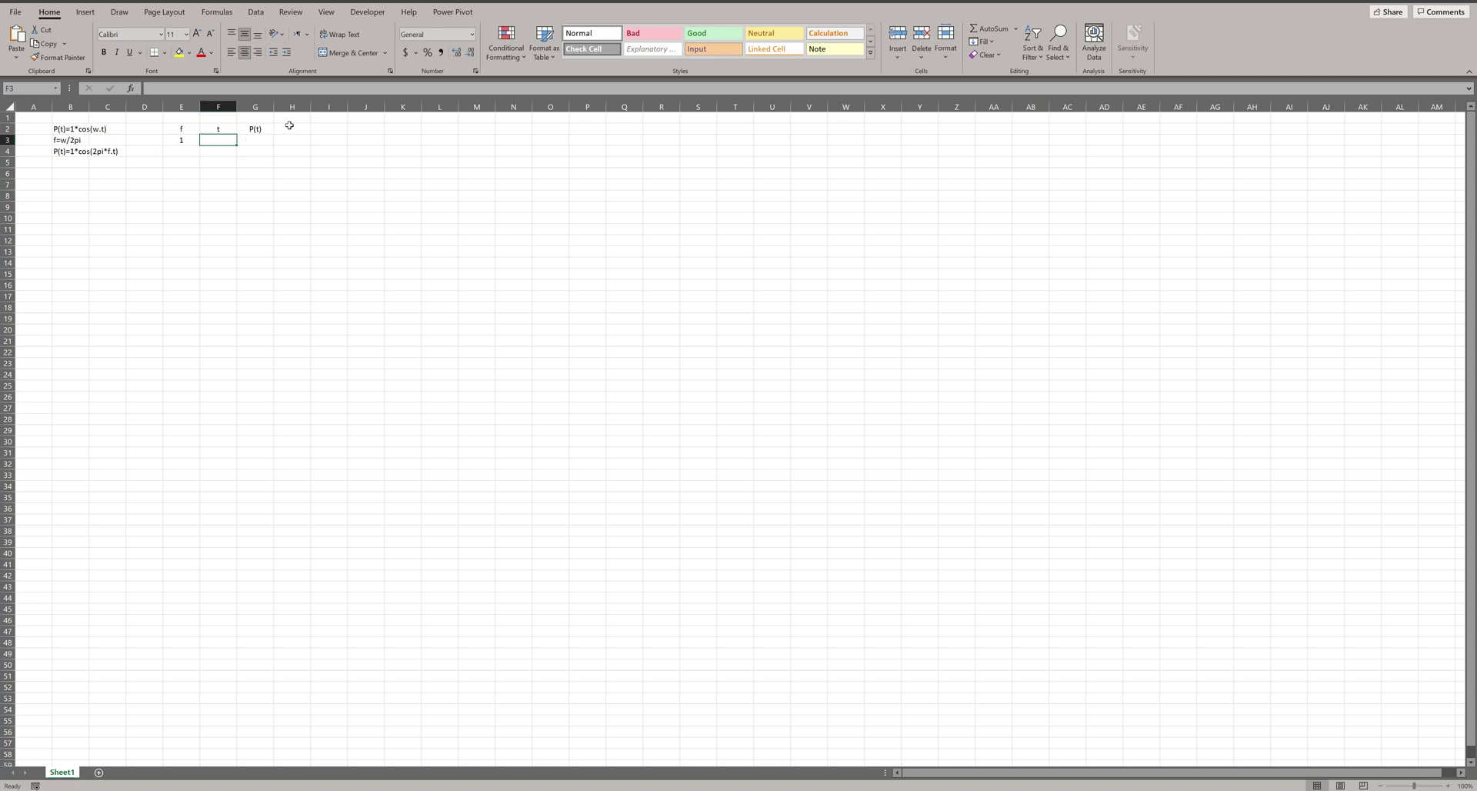
pyautogui.write('0')
pyautogui.press('Return')
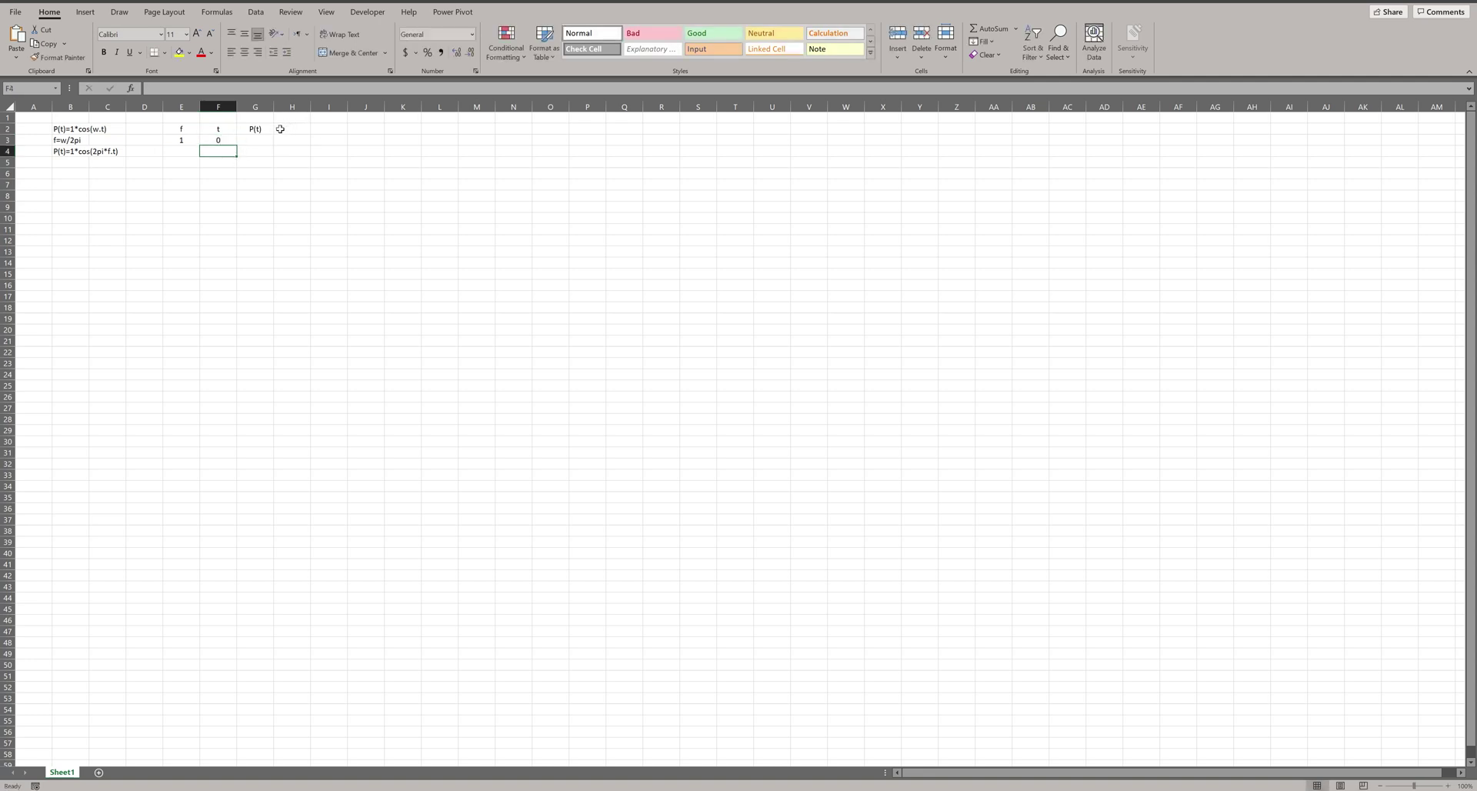
pyautogui.rightClick(227, 107)
pyautogui.click(260, 206)
pyautogui.click(254, 151)
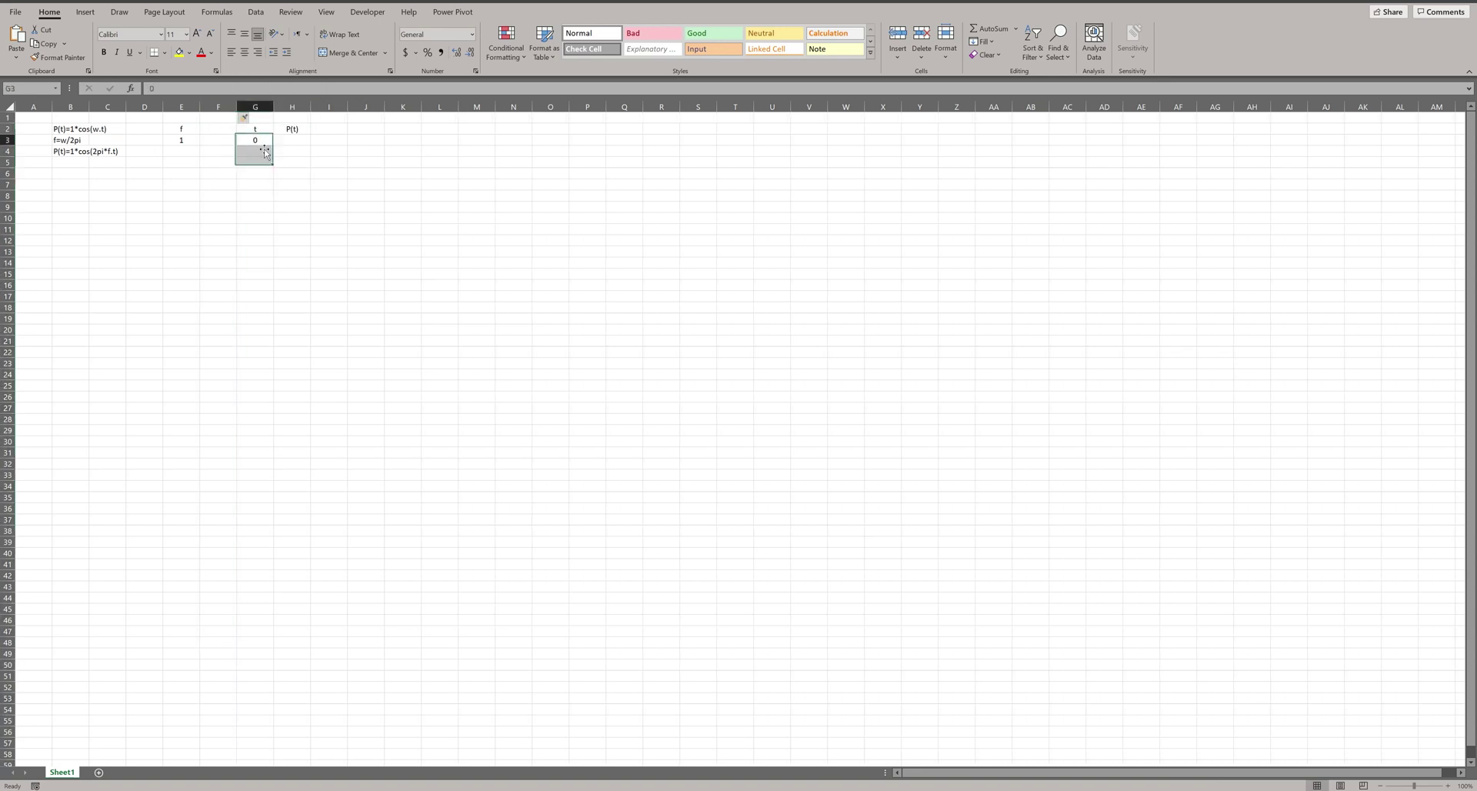
# Step: Enter time 0.1 in G4 and the formula =COS(2*PI()*$E$3*G3) in H3
pyautogui.write('0.1')
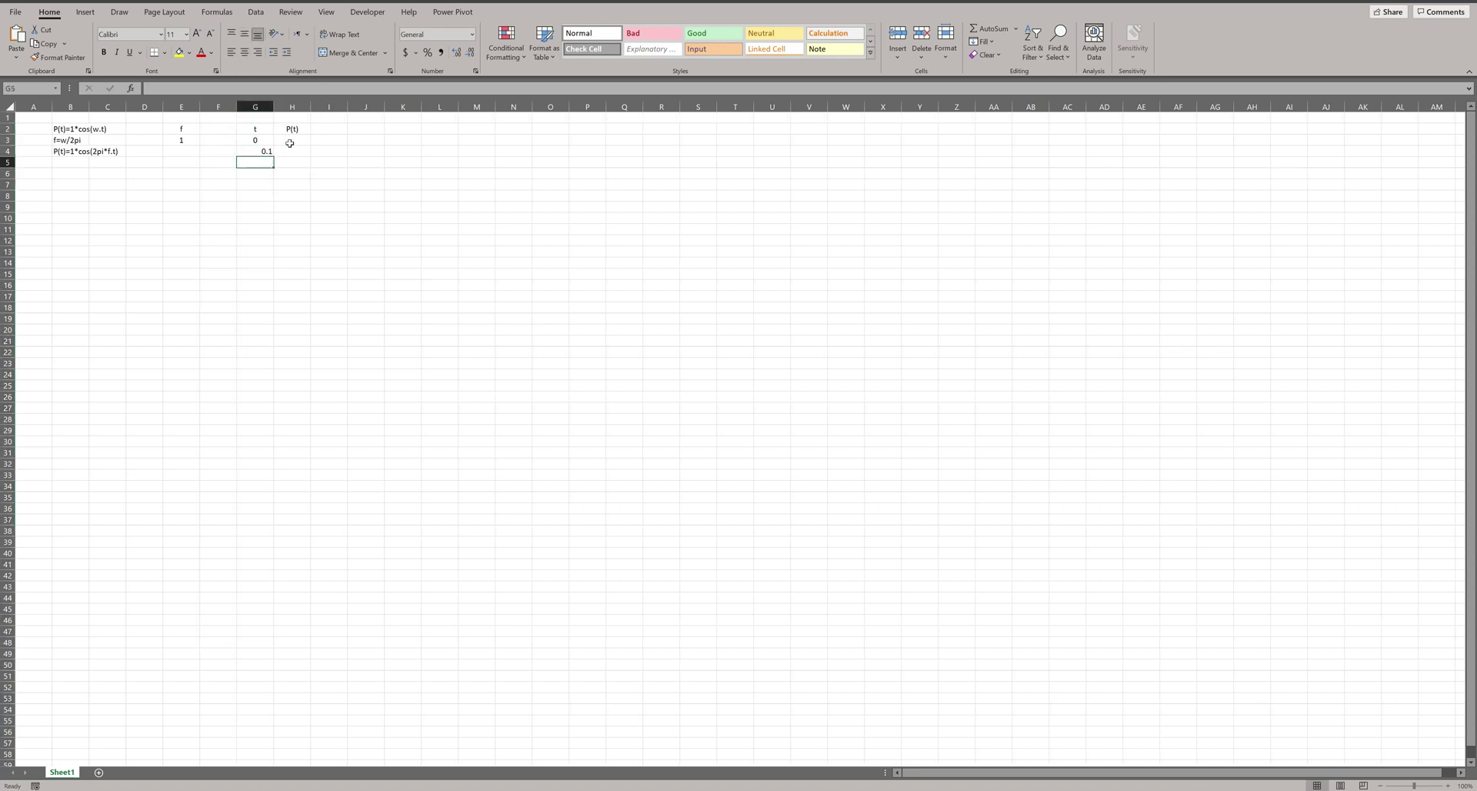
pyautogui.moveTo(257, 140); pyautogui.dragTo(263, 151)
pyautogui.click(295, 146)
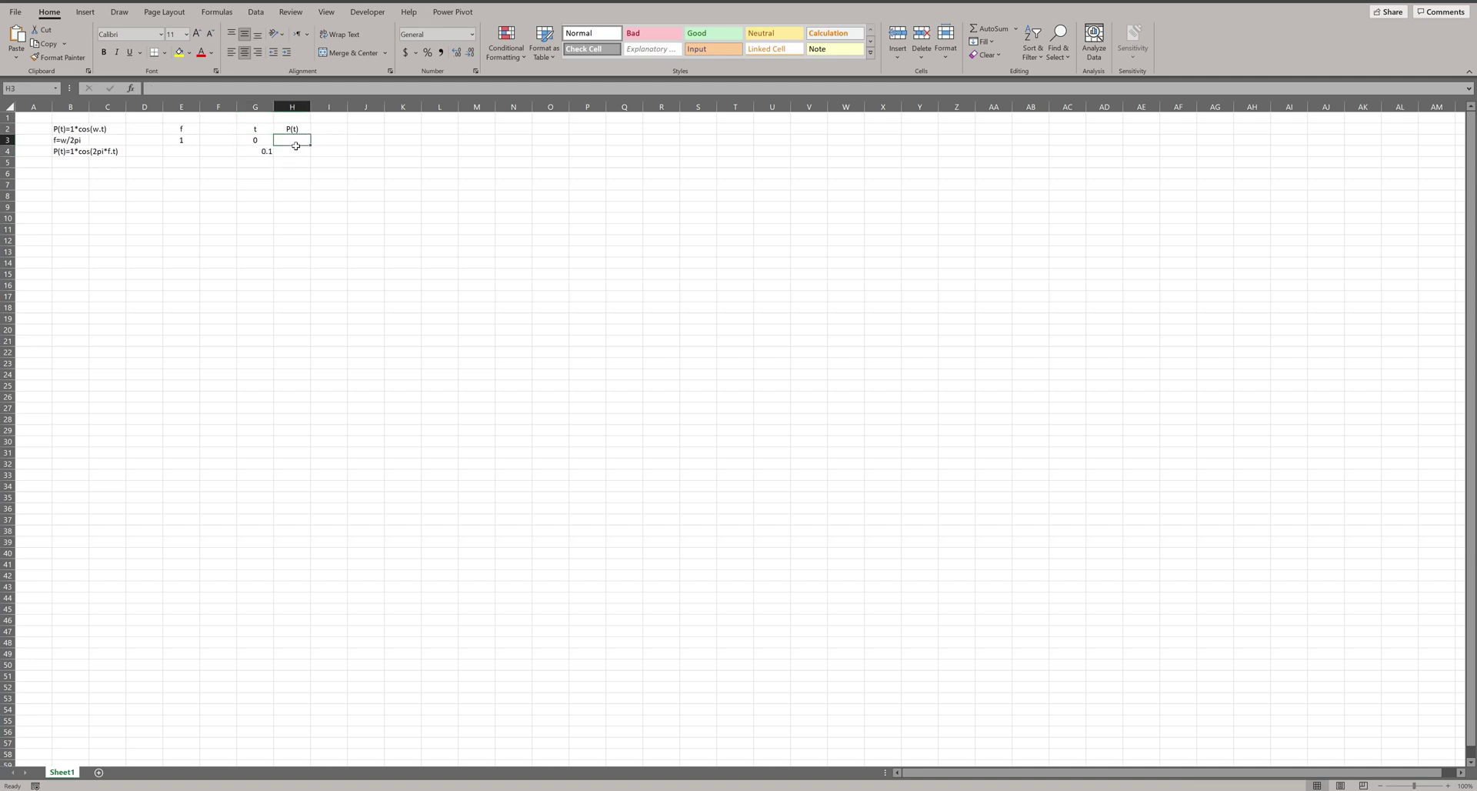
pyautogui.write('=cos(')
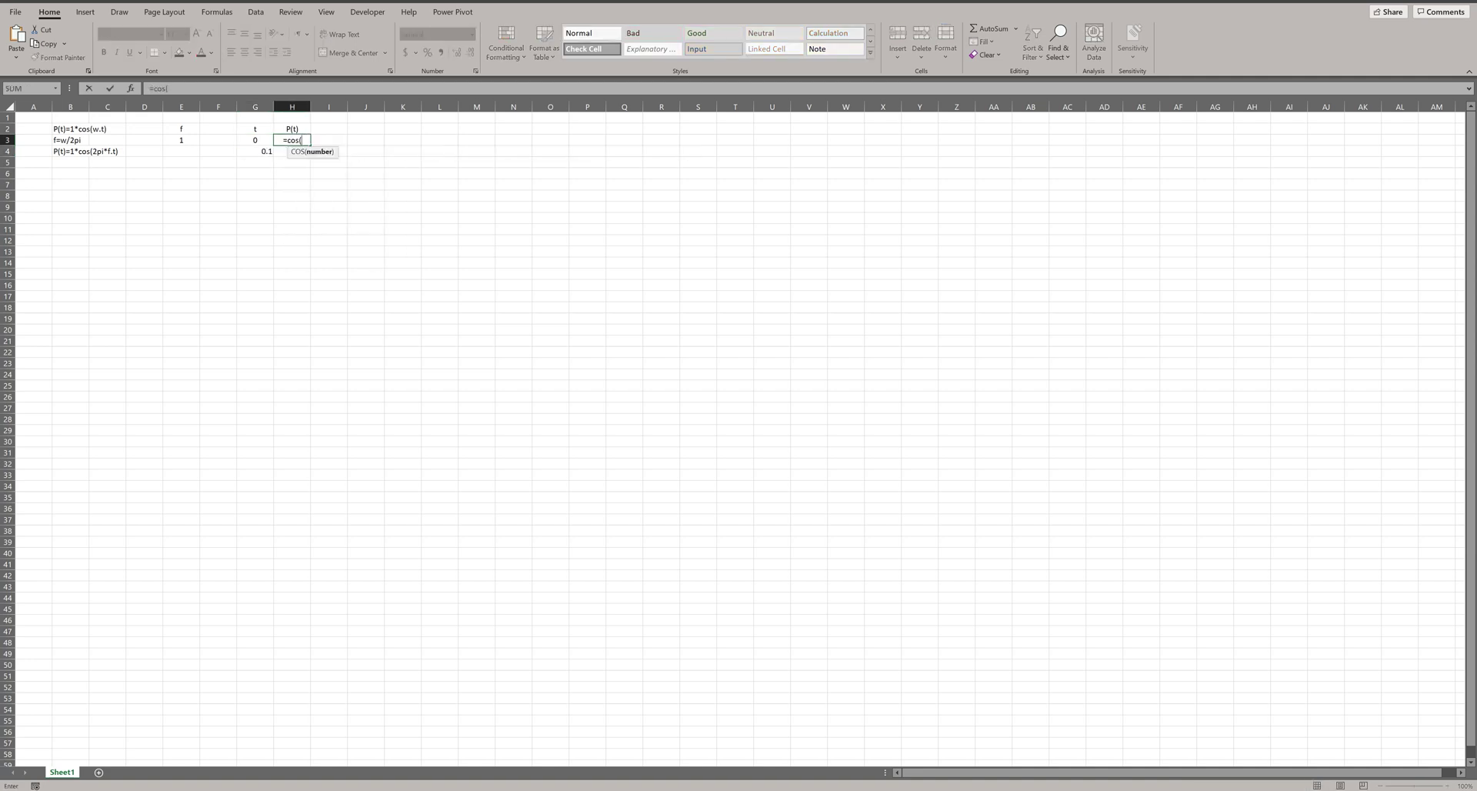
pyautogui.write('2*pi()*')
pyautogui.click(189, 145)
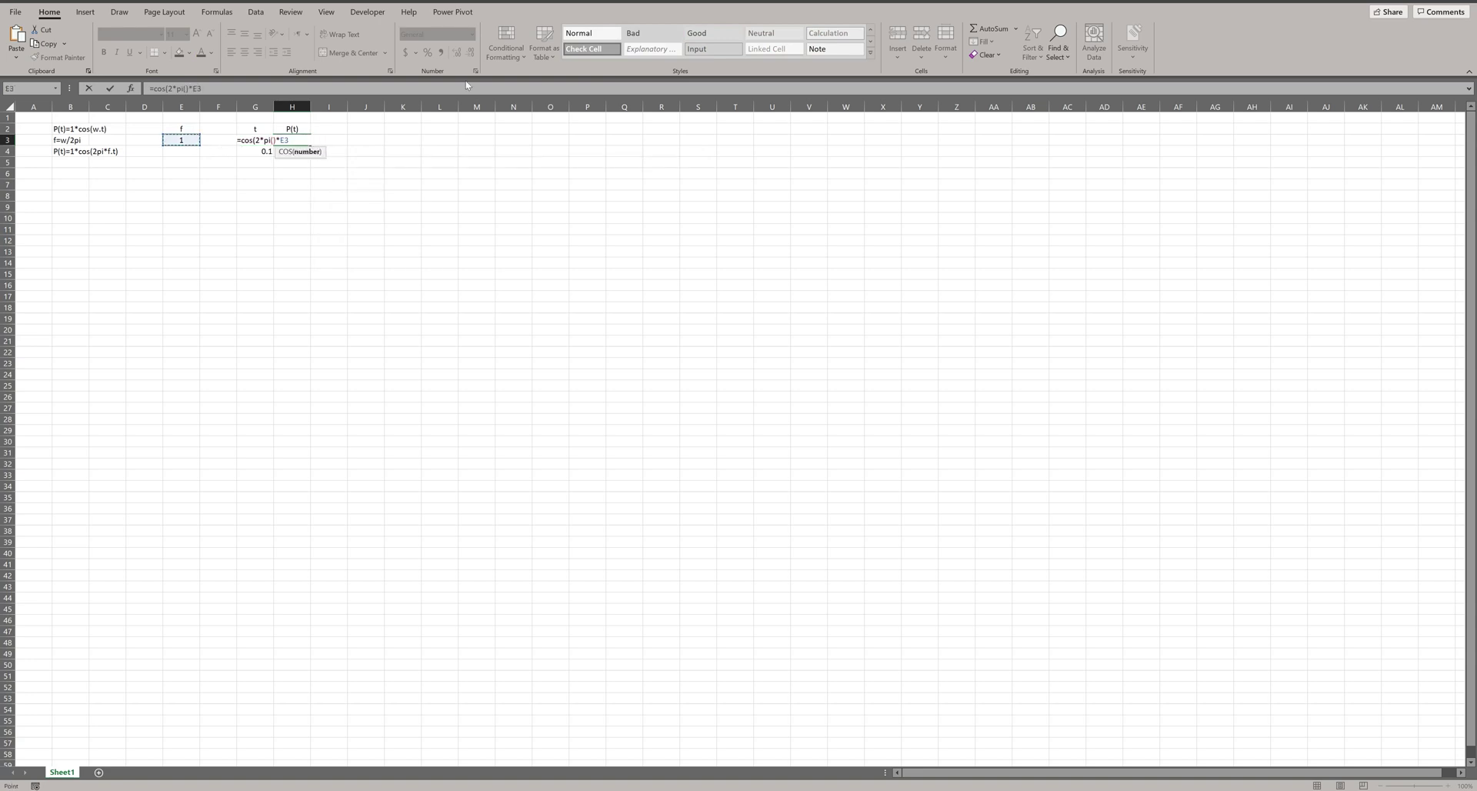
pyautogui.click(254, 88)
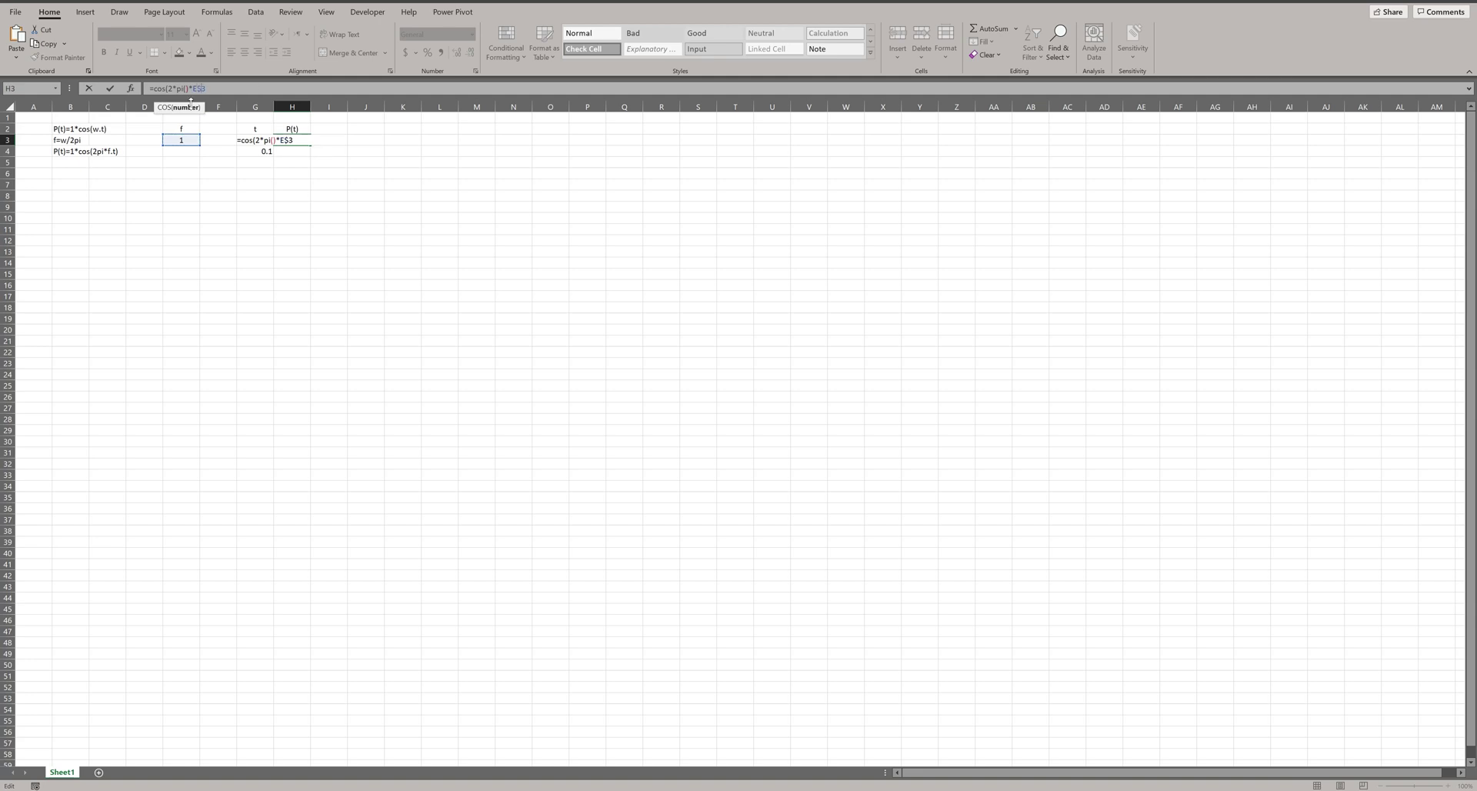
pyautogui.write('$')
pyautogui.click(233, 141)
pyautogui.click(239, 140)
pyautogui.press('Return')
pyautogui.press('Return')
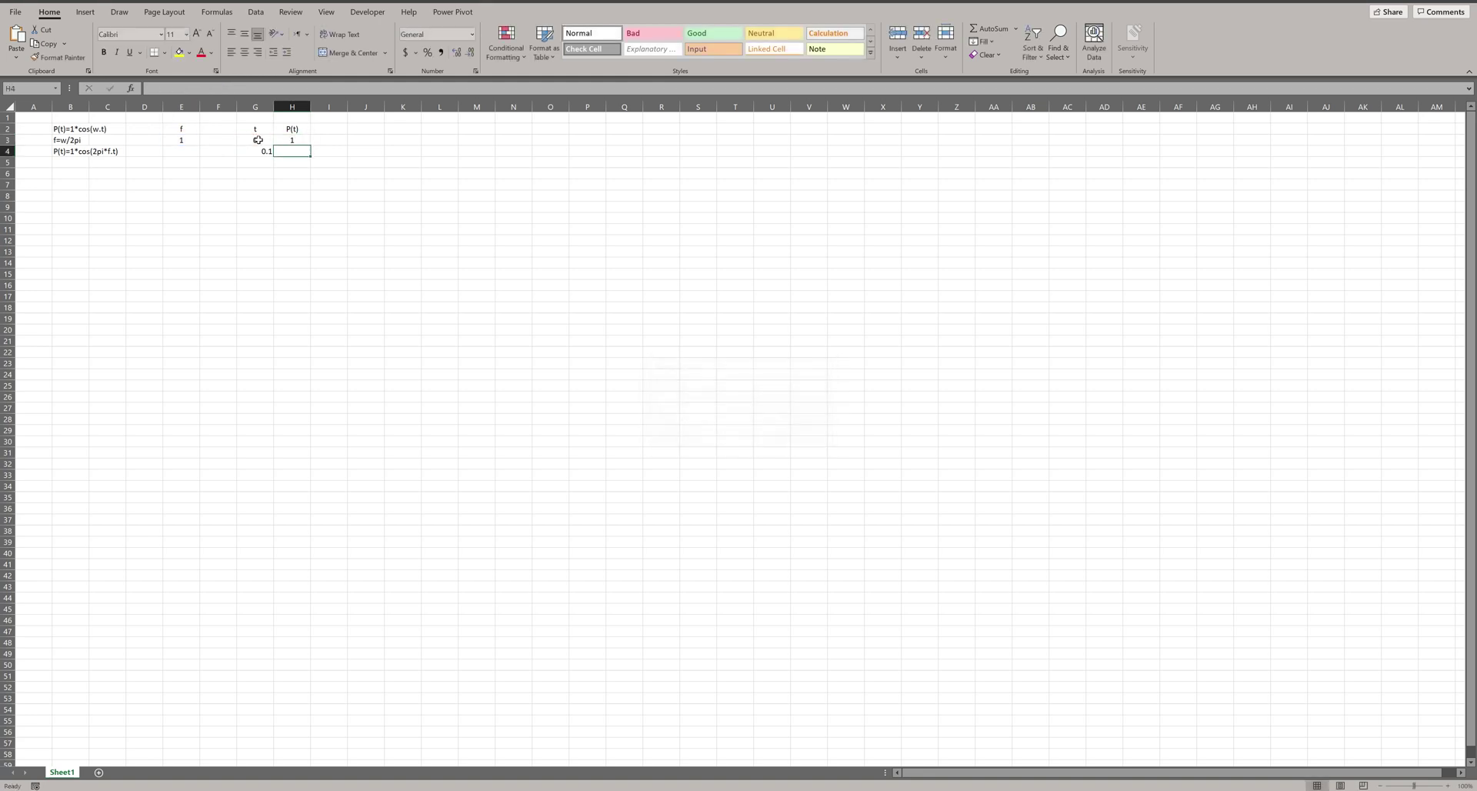
# Step: Copy the P(t) formula down to H4, giving 0.809017, and check it
pyautogui.click(285, 142)
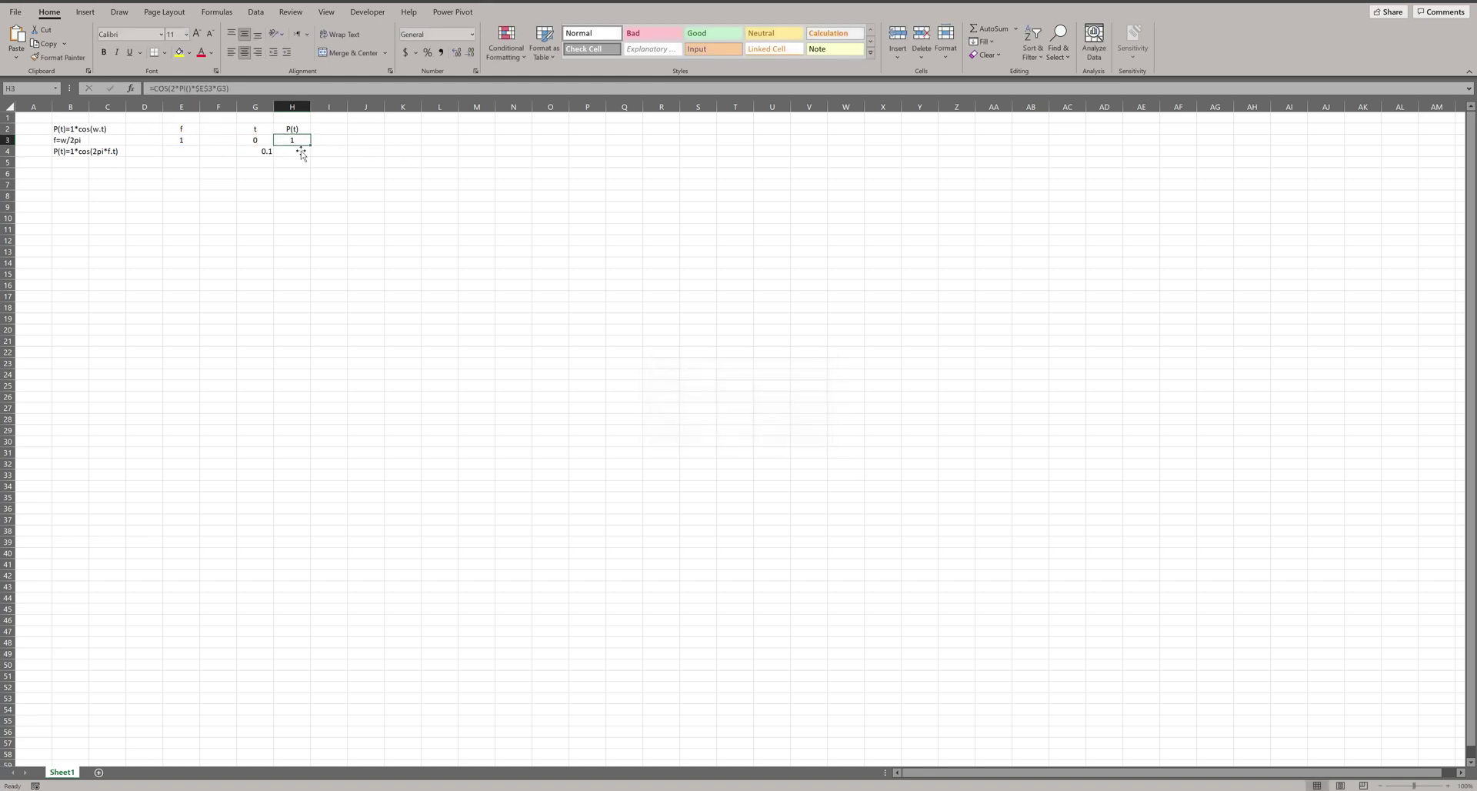
pyautogui.moveTo(318, 150); pyautogui.dragTo(269, 143)
pyautogui.press('F2')
pyautogui.press('Escape')
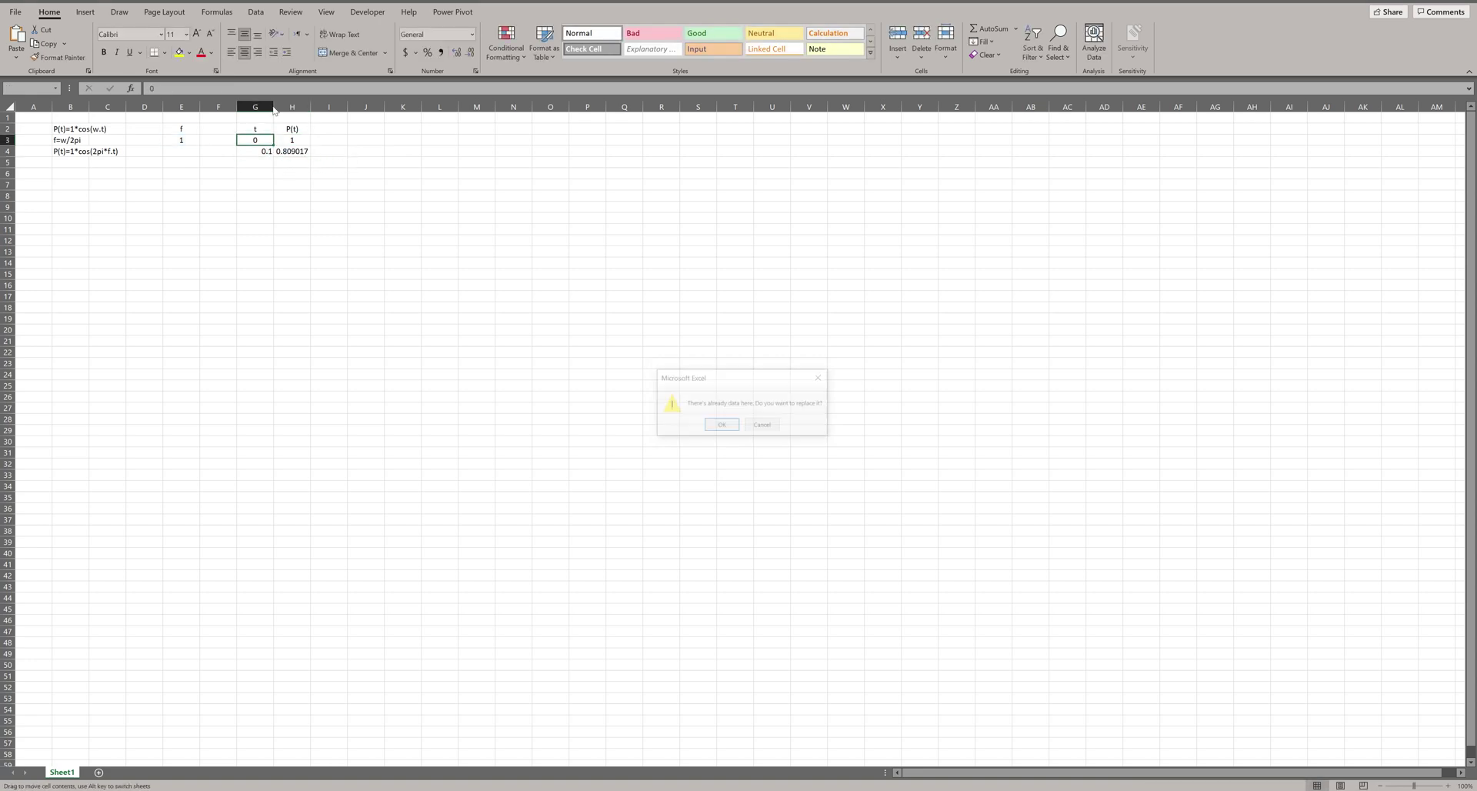
pyautogui.press('Escape')
pyautogui.hotkey('ctrl', 'a')
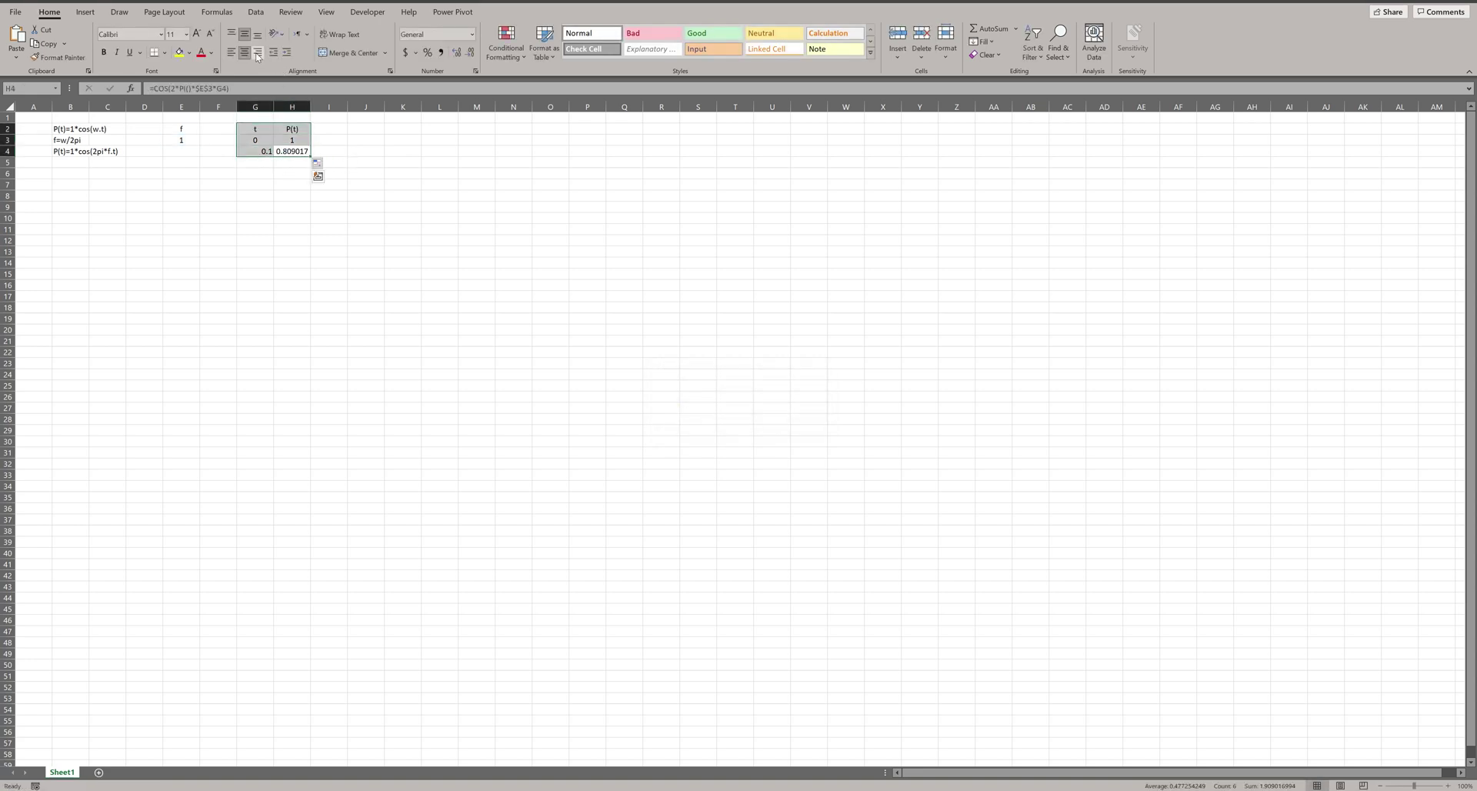
# Step: Centre all sheet contents horizontally and vertically
pyautogui.hotkey('ctrl', 'a')
pyautogui.click(245, 52)
pyautogui.click(258, 34)
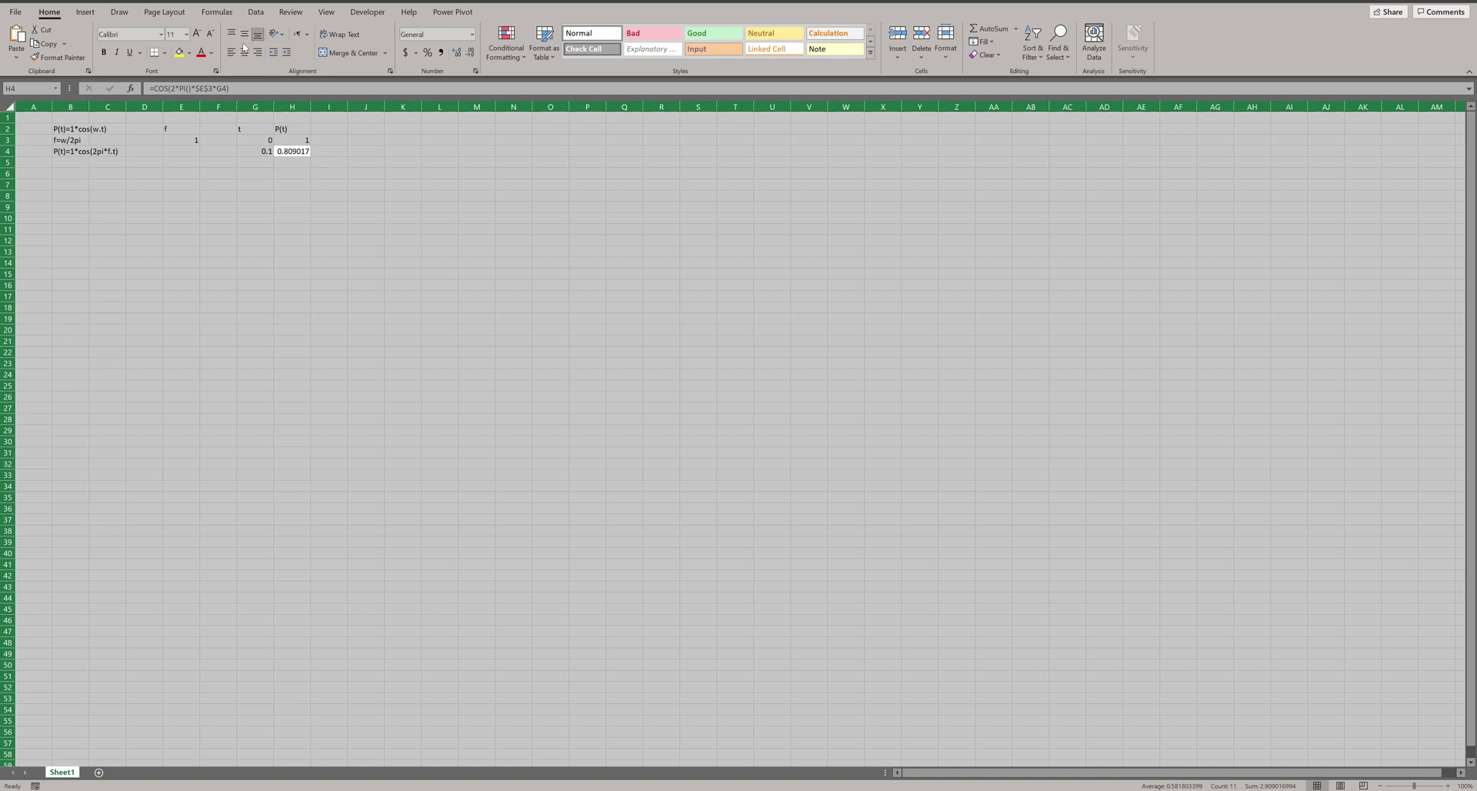
pyautogui.click(245, 52)
pyautogui.click(244, 34)
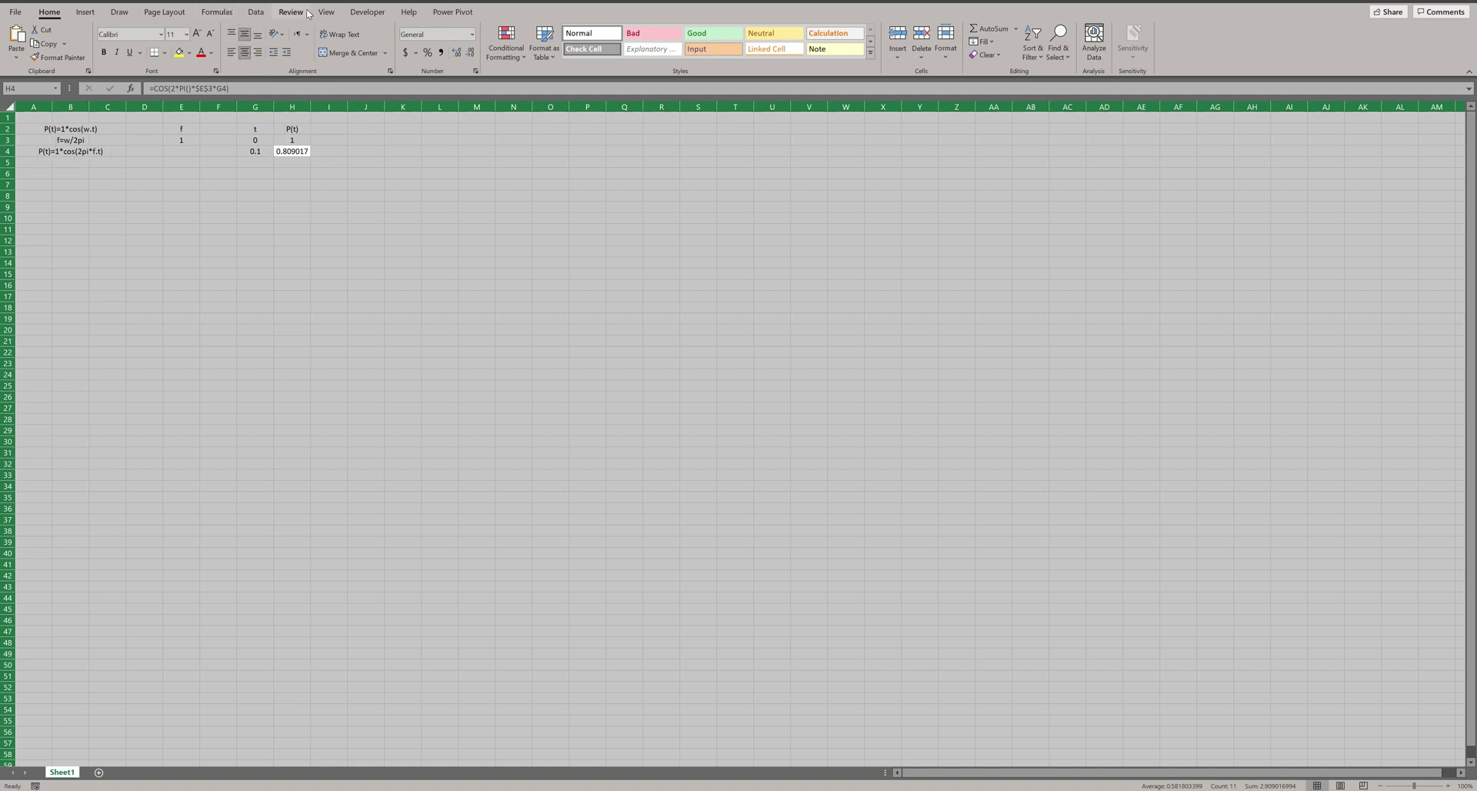
# Step: Hide the worksheet gridlines and reselect the time value in G4
pyautogui.click(257, 12)
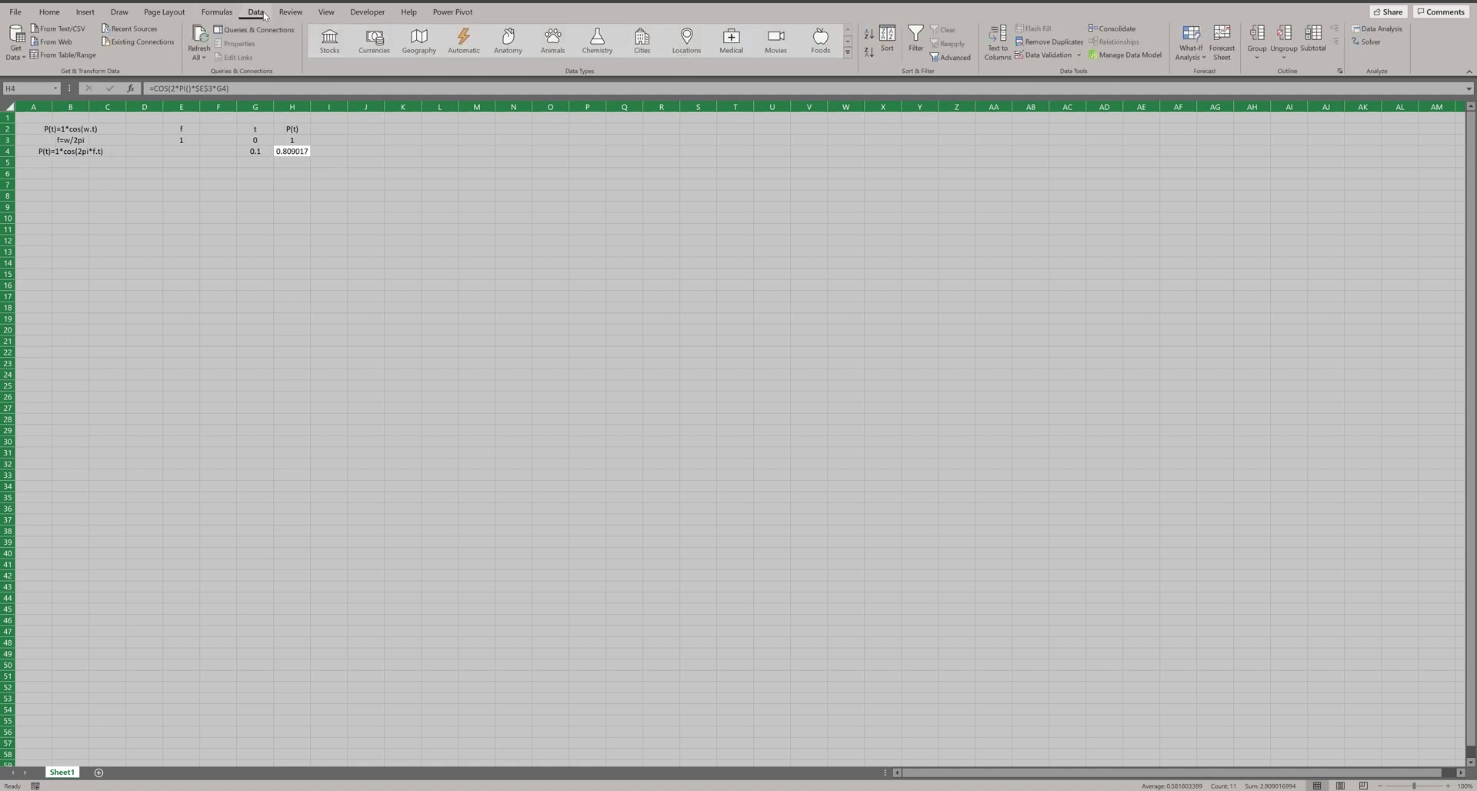
pyautogui.click(327, 12)
pyautogui.click(270, 52)
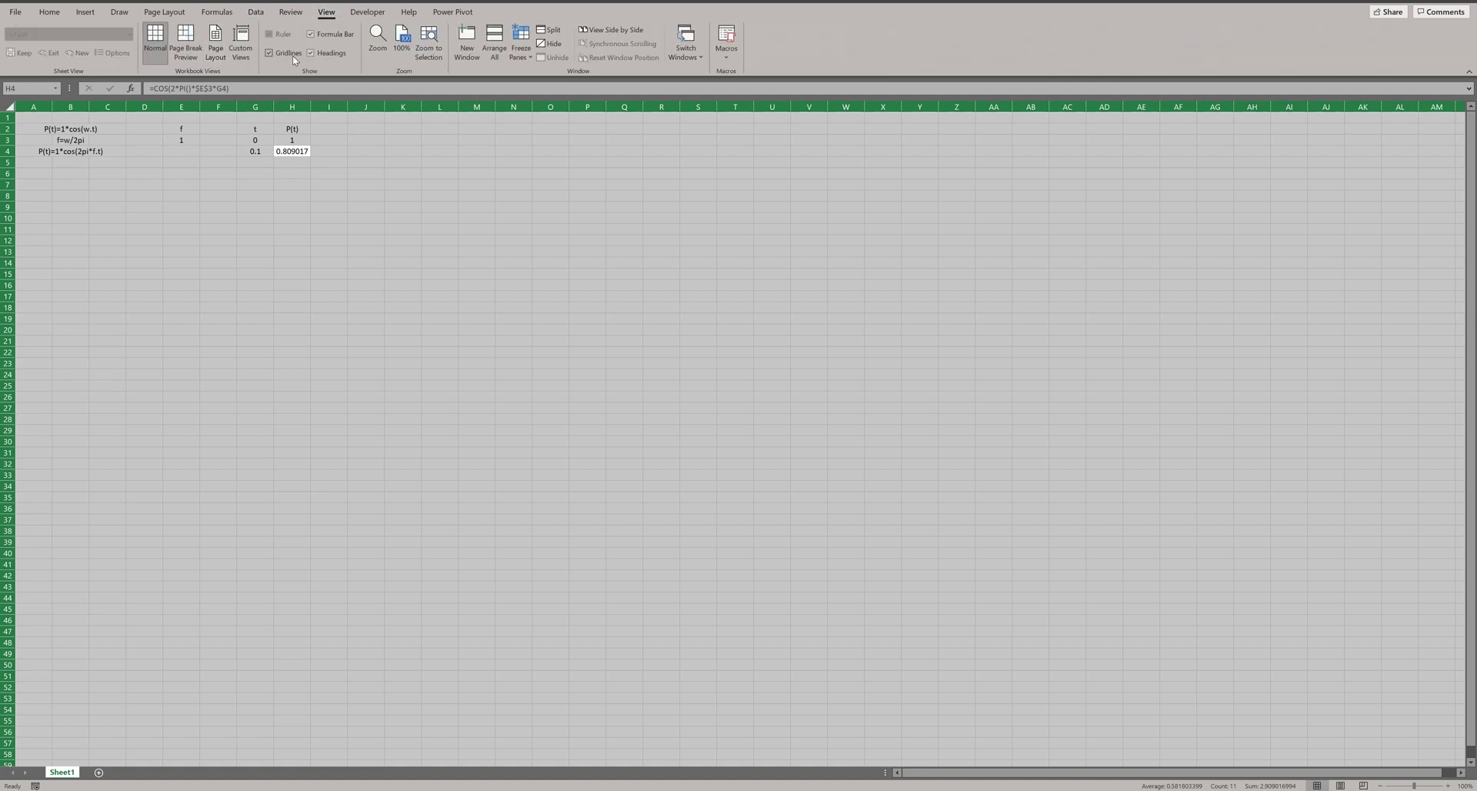
pyautogui.click(326, 219)
pyautogui.click(280, 177)
pyautogui.click(266, 156)
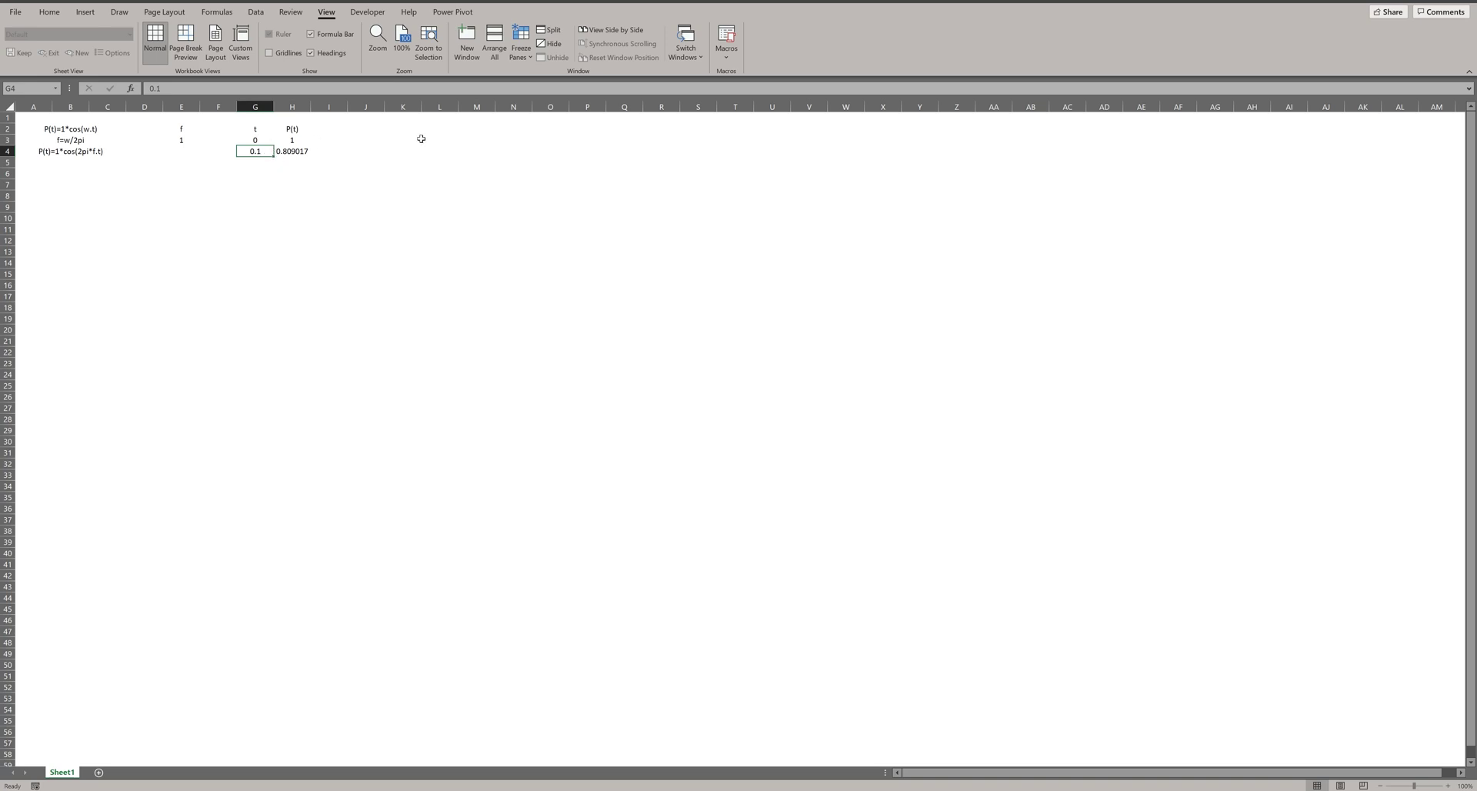
# Step: Label cell K2 as 2^n
pyautogui.click(390, 129)
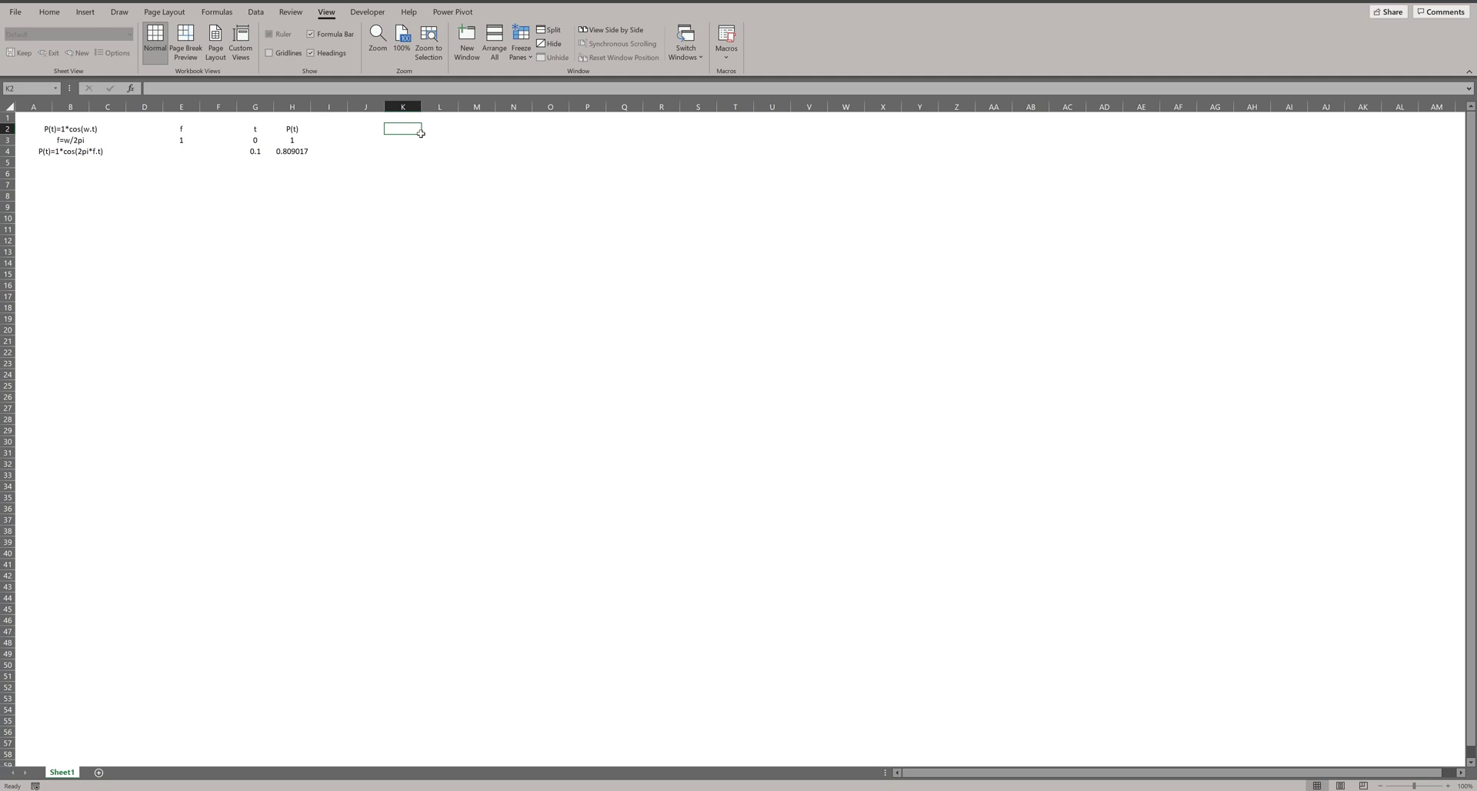
pyautogui.write('2?')
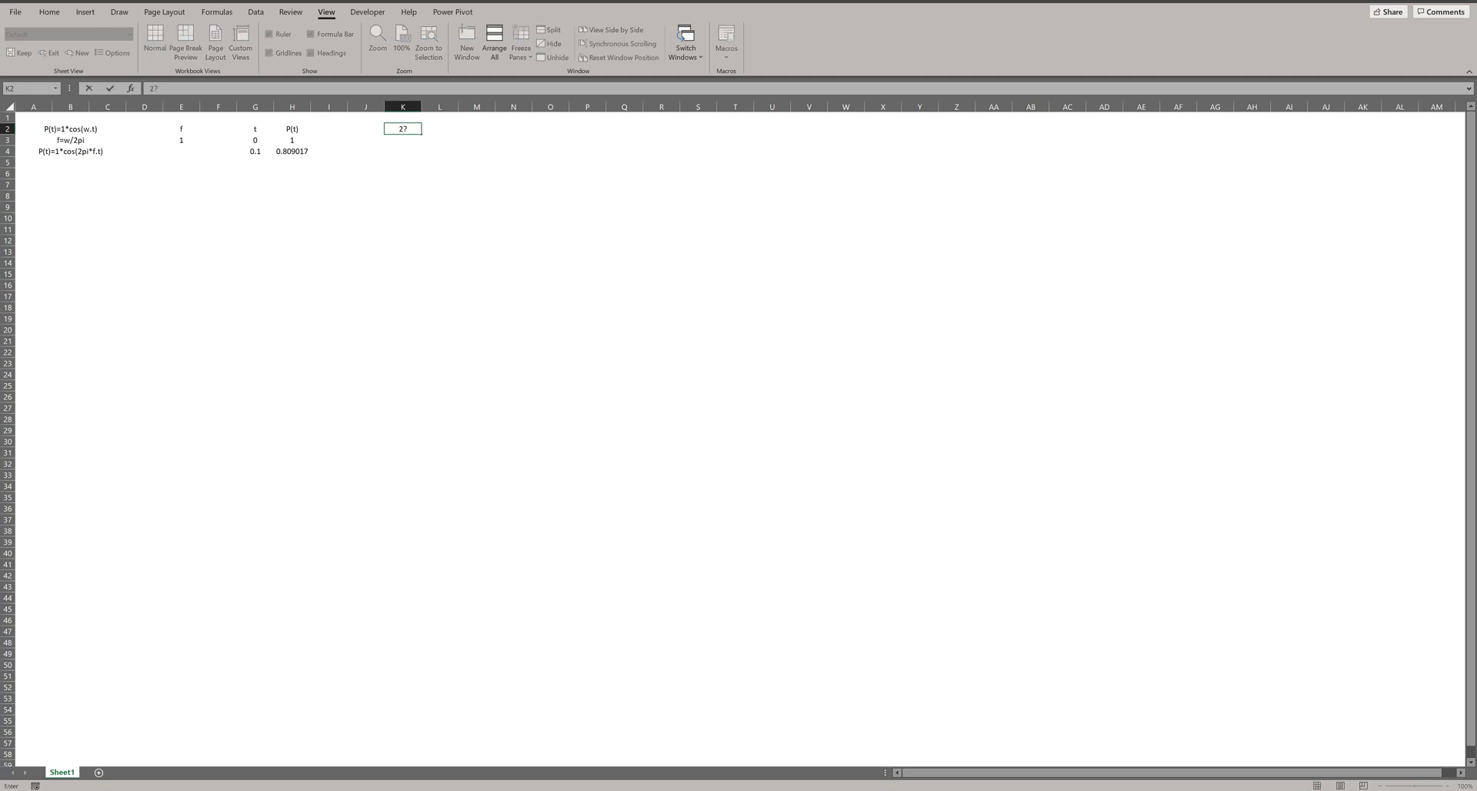
pyautogui.press('BackSpace')
pyautogui.press('BackSpace')
pyautogui.write('2^n')
pyautogui.press('Return')
pyautogui.press('Up')
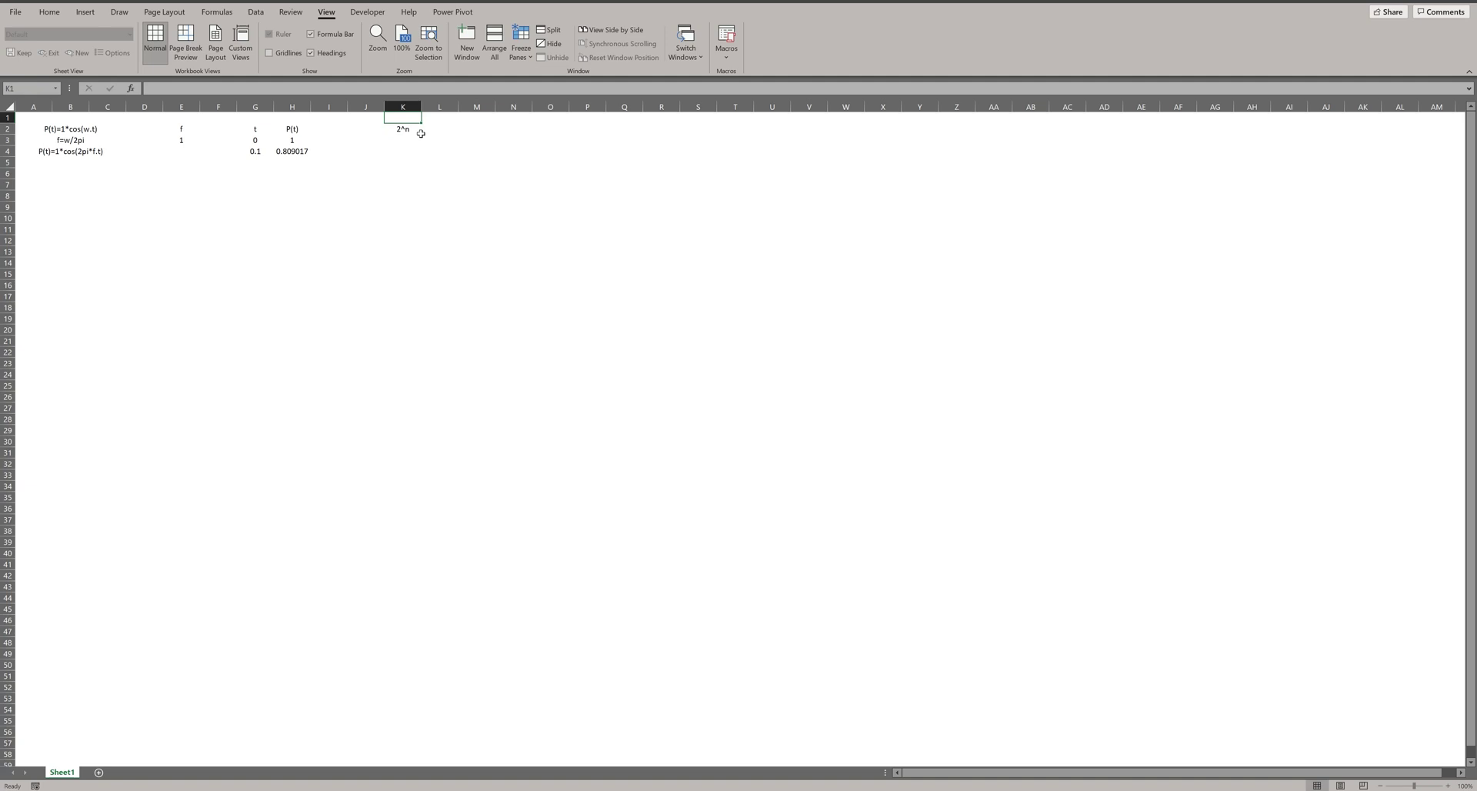
pyautogui.press('Right')
pyautogui.write('=')
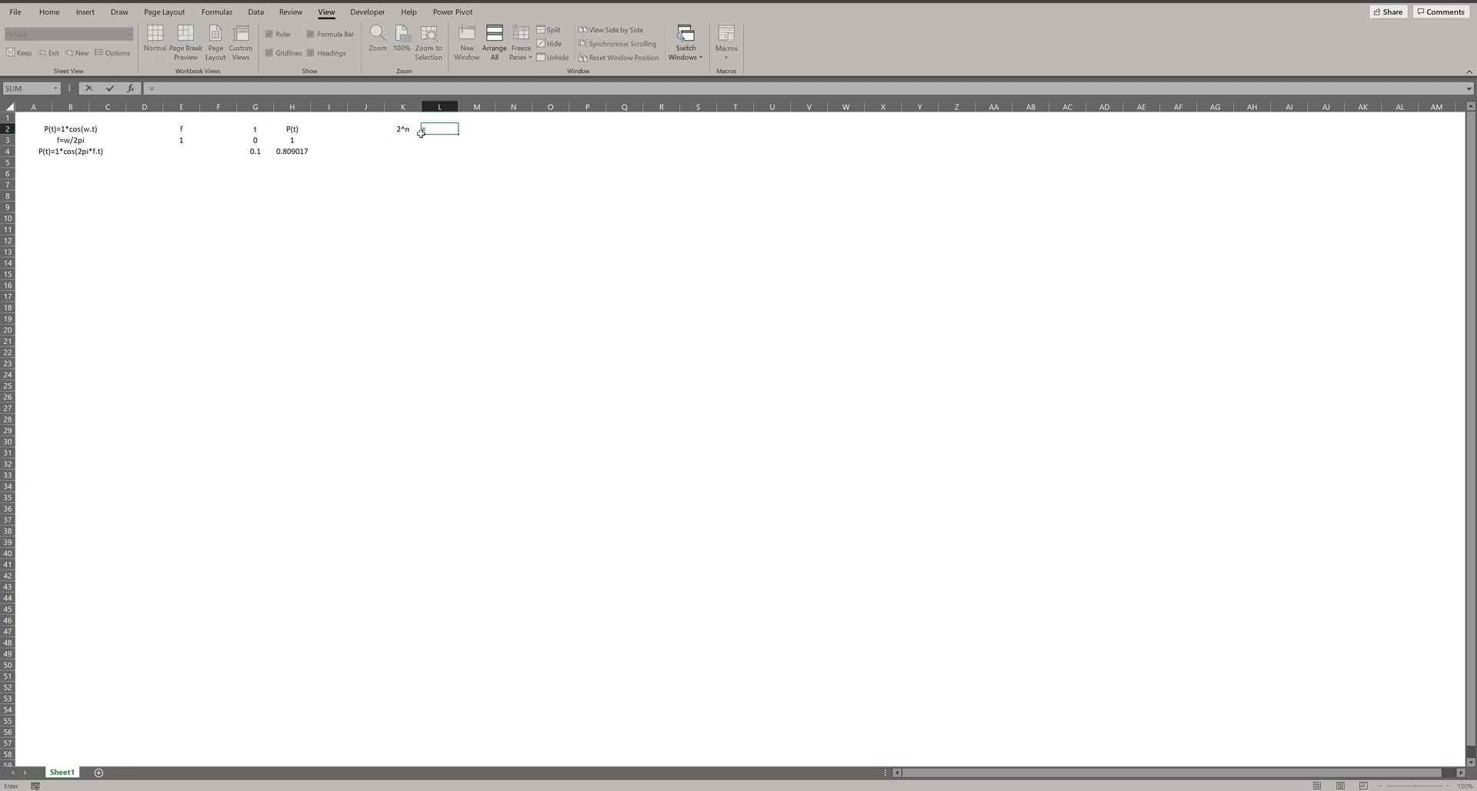
pyautogui.press('Escape')
# Step: Enter n = 5 in K1:L1 and =2^L1 in L2, giving 32
pyautogui.press('Up')
pyautogui.press('Left')
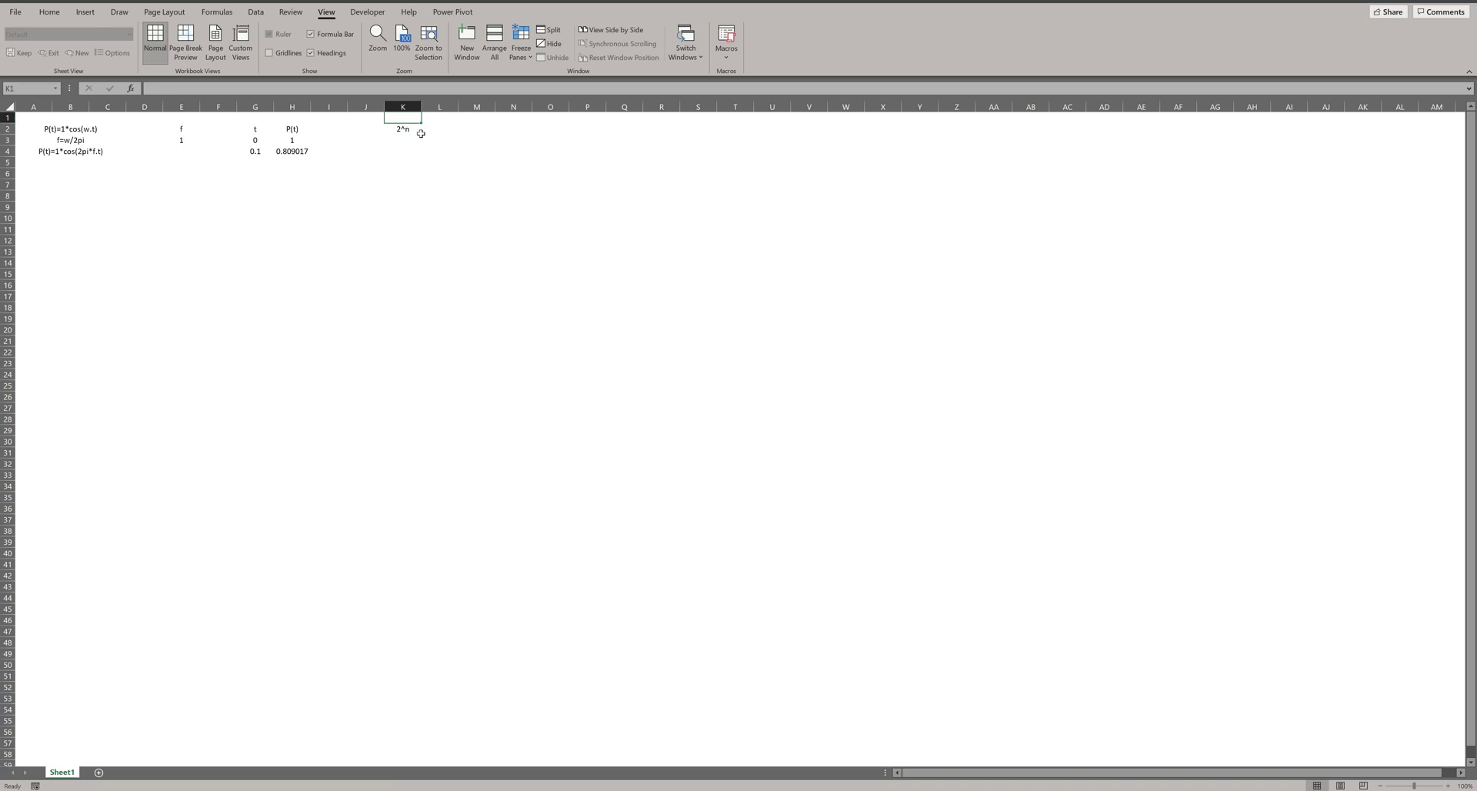
pyautogui.write('n')
pyautogui.press('Right')
pyautogui.write('5')
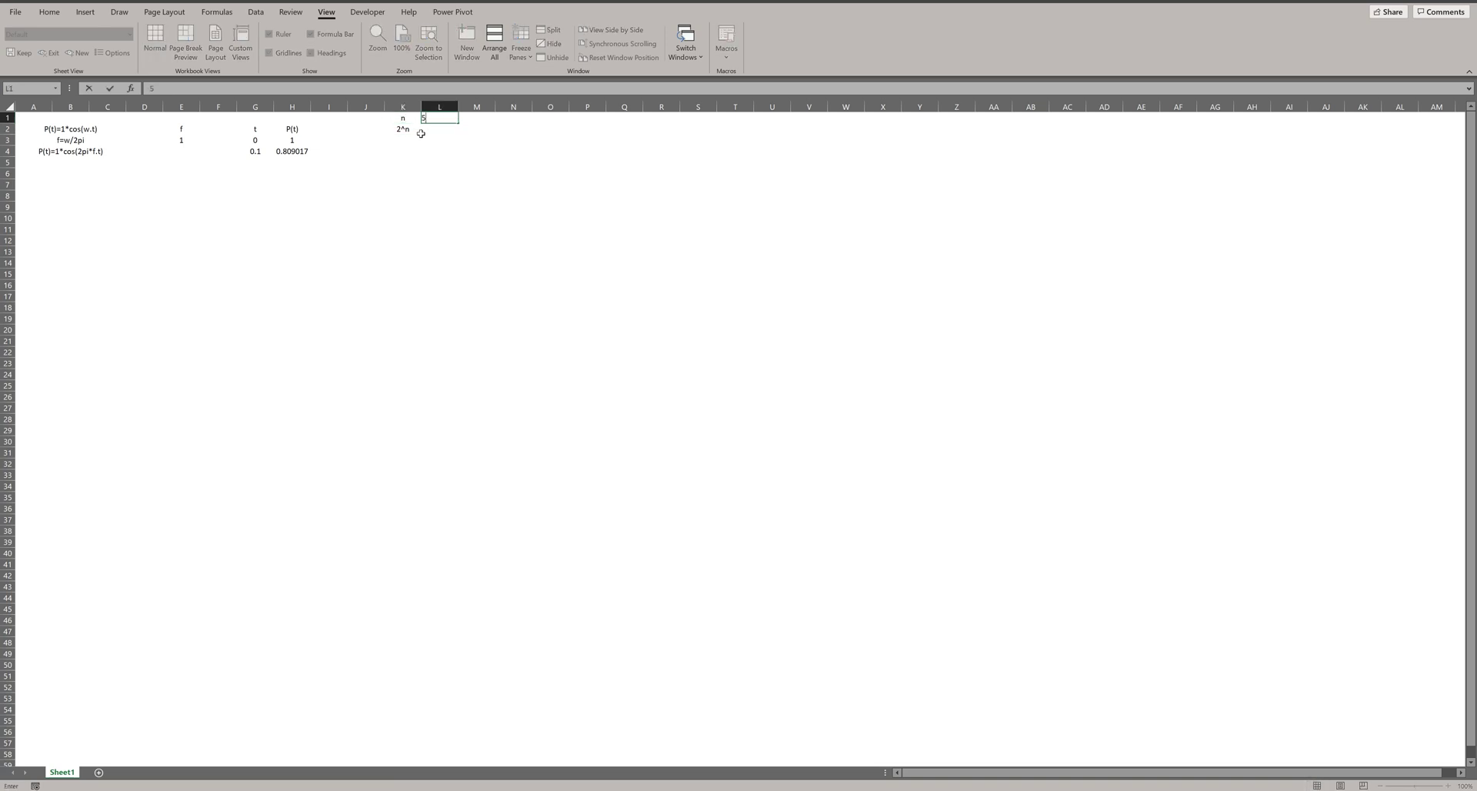
pyautogui.press('Return')
pyautogui.write('=2^')
pyautogui.press('Up')
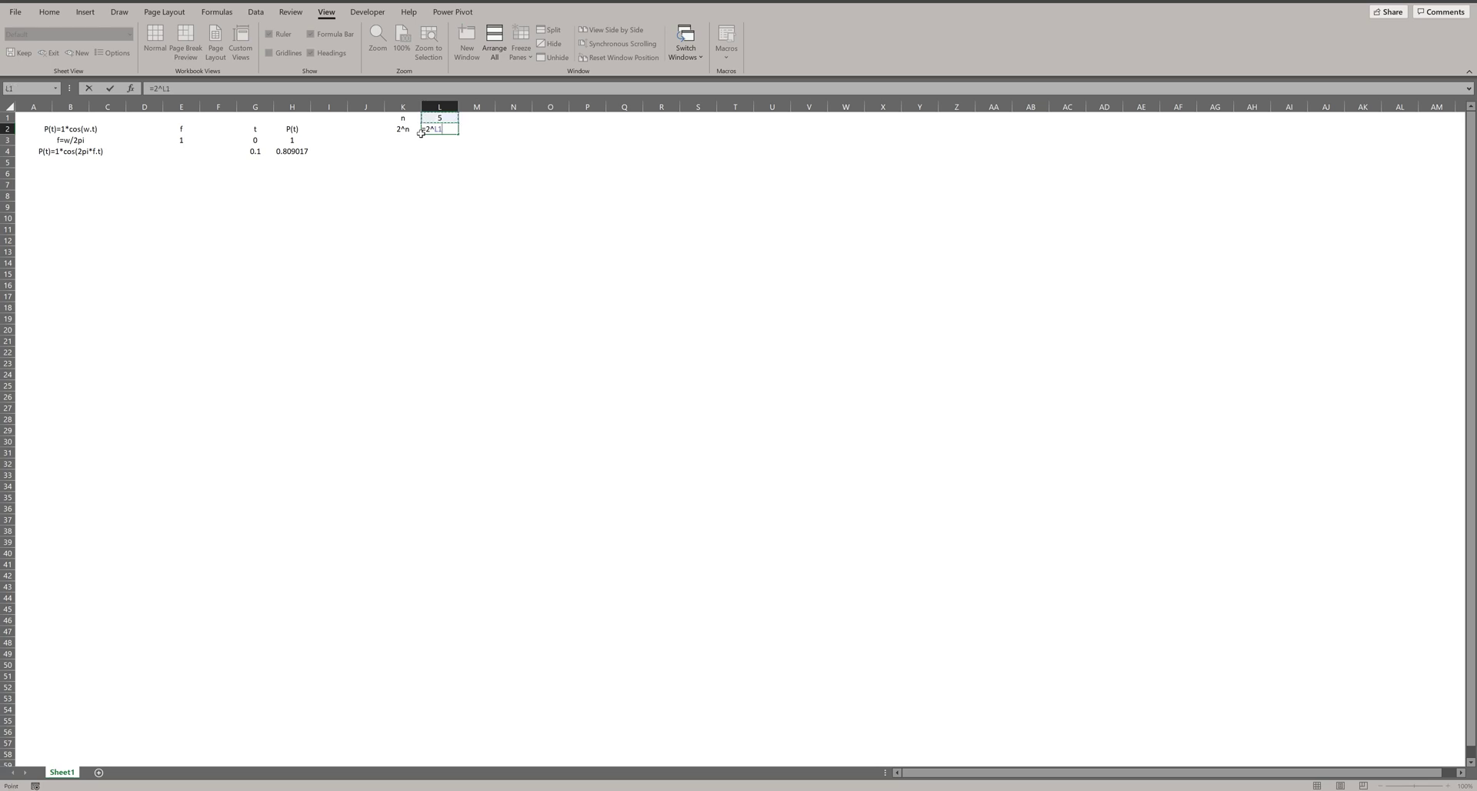
pyautogui.press('Return')
pyautogui.click(255, 142)
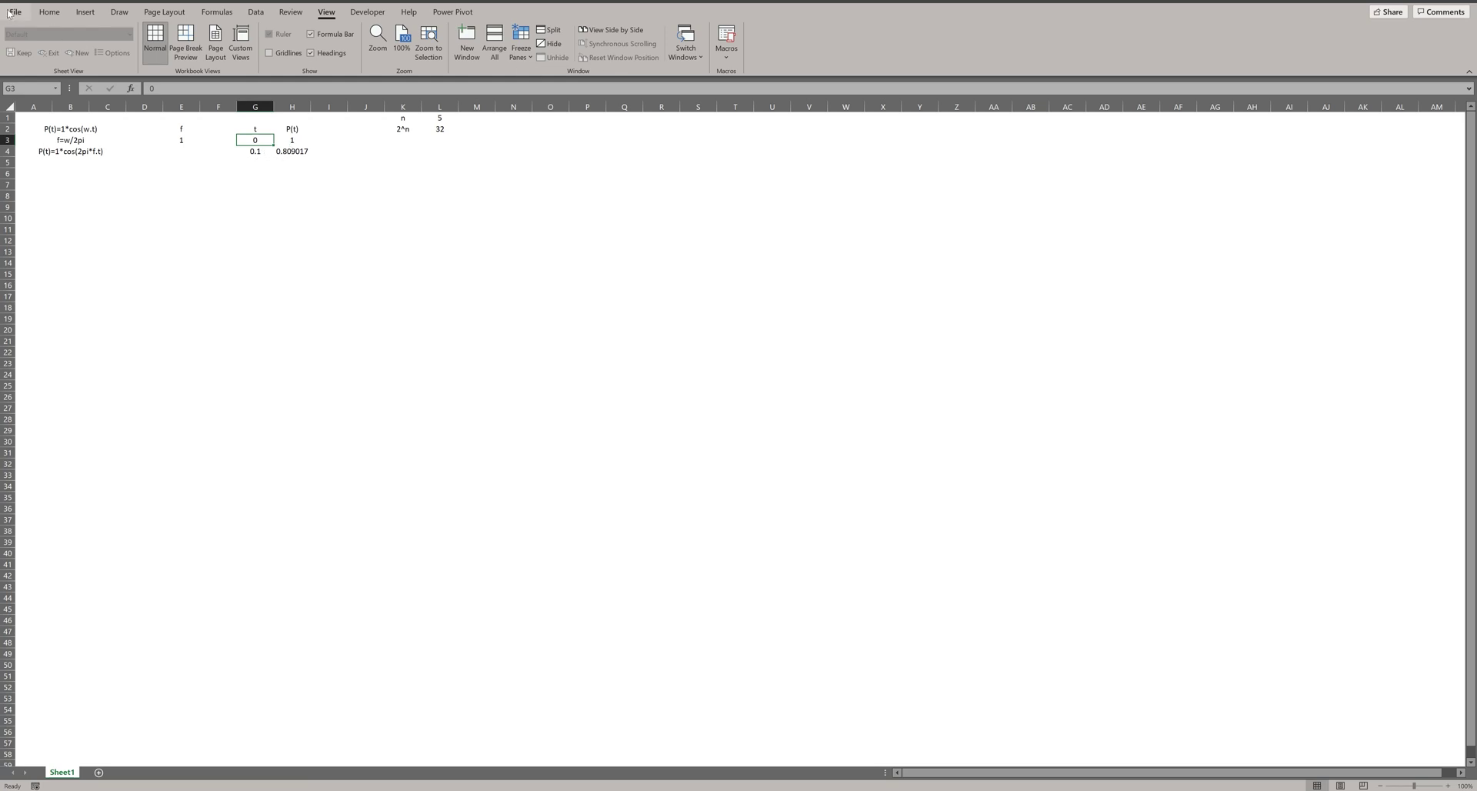
# Step: Fill the t column as a linear series in steps of 0.1 up to 3.2
pyautogui.click(49, 11)
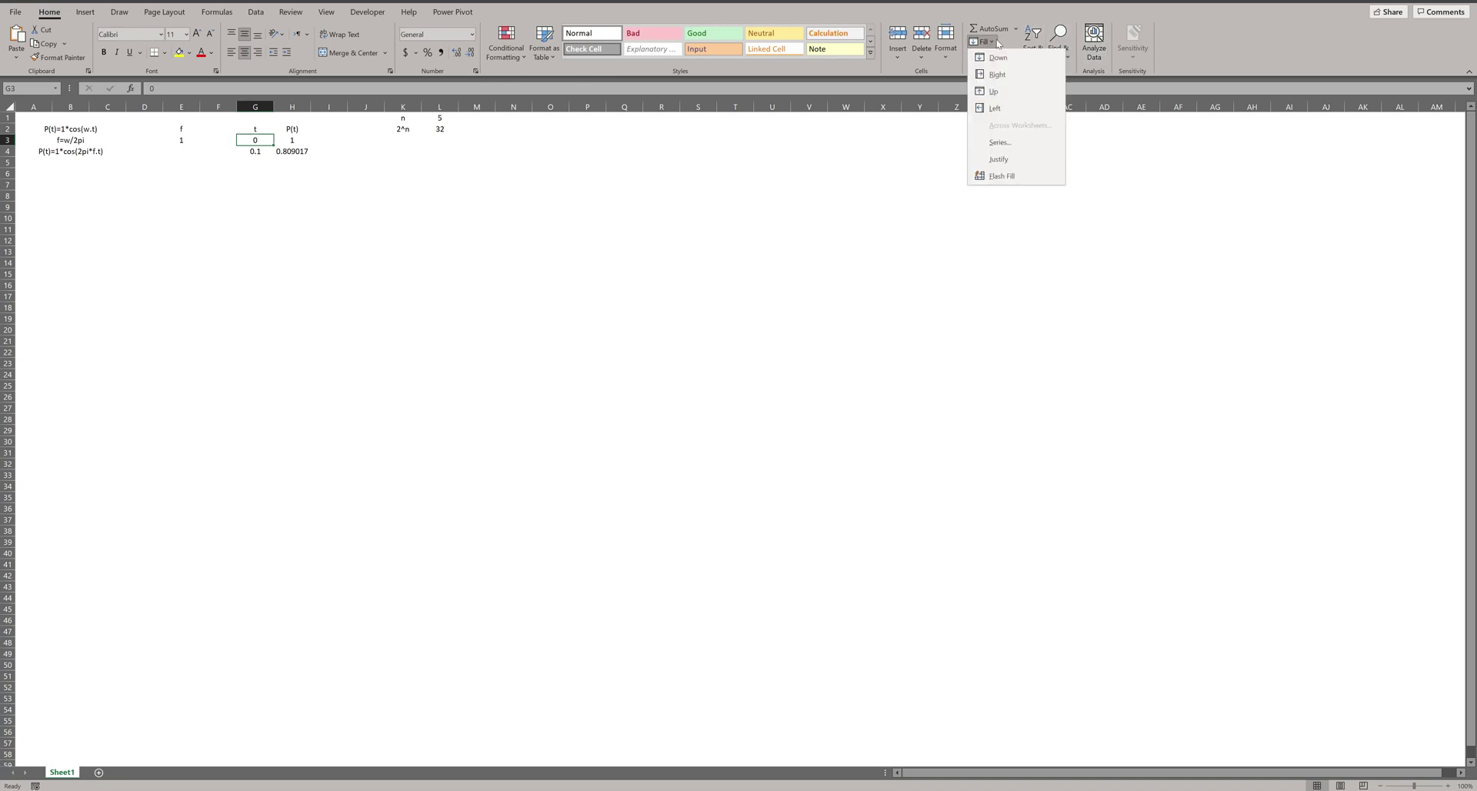
pyautogui.click(1000, 142)
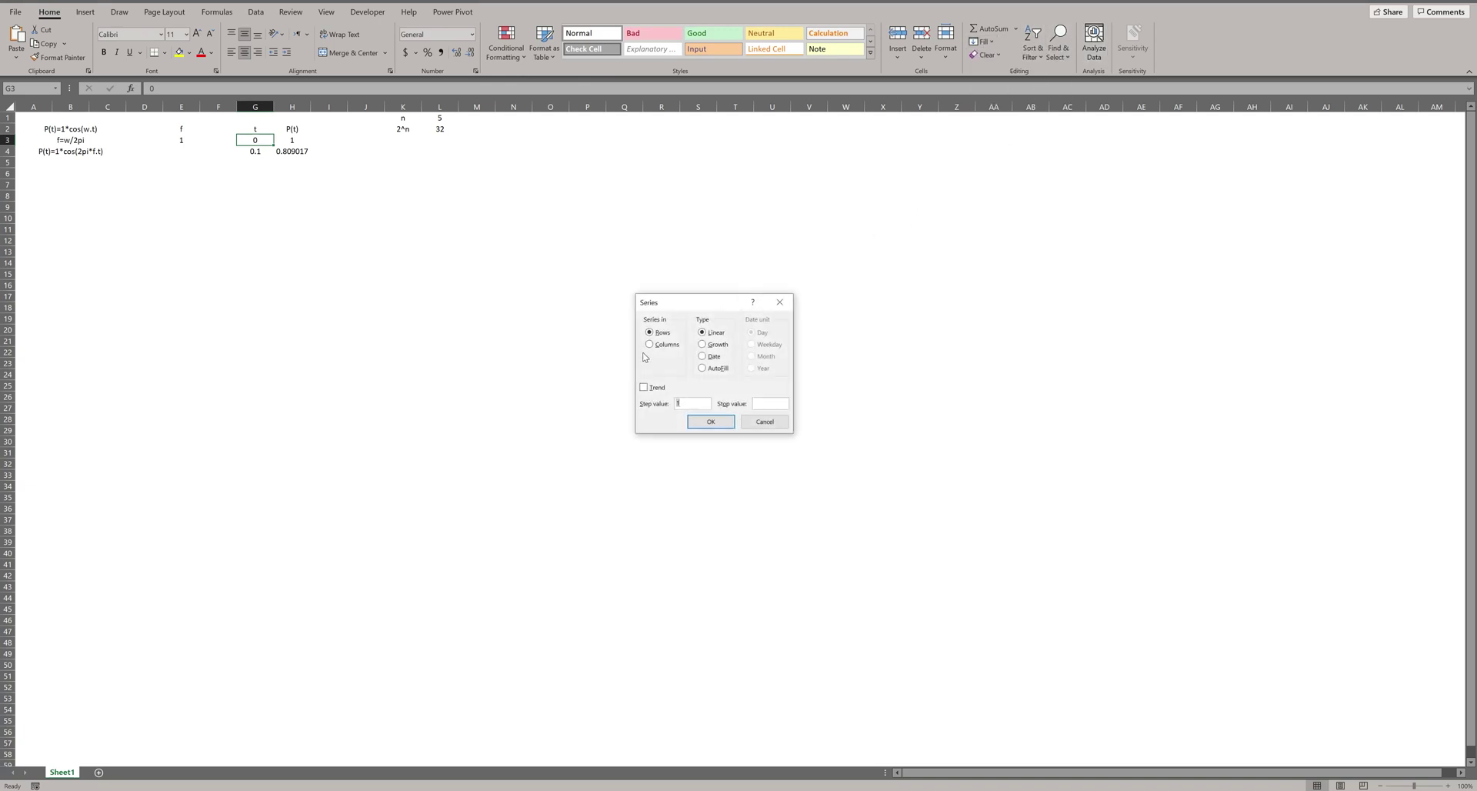
pyautogui.click(651, 344)
pyautogui.hotkey('alt', 's')
pyautogui.click(710, 422)
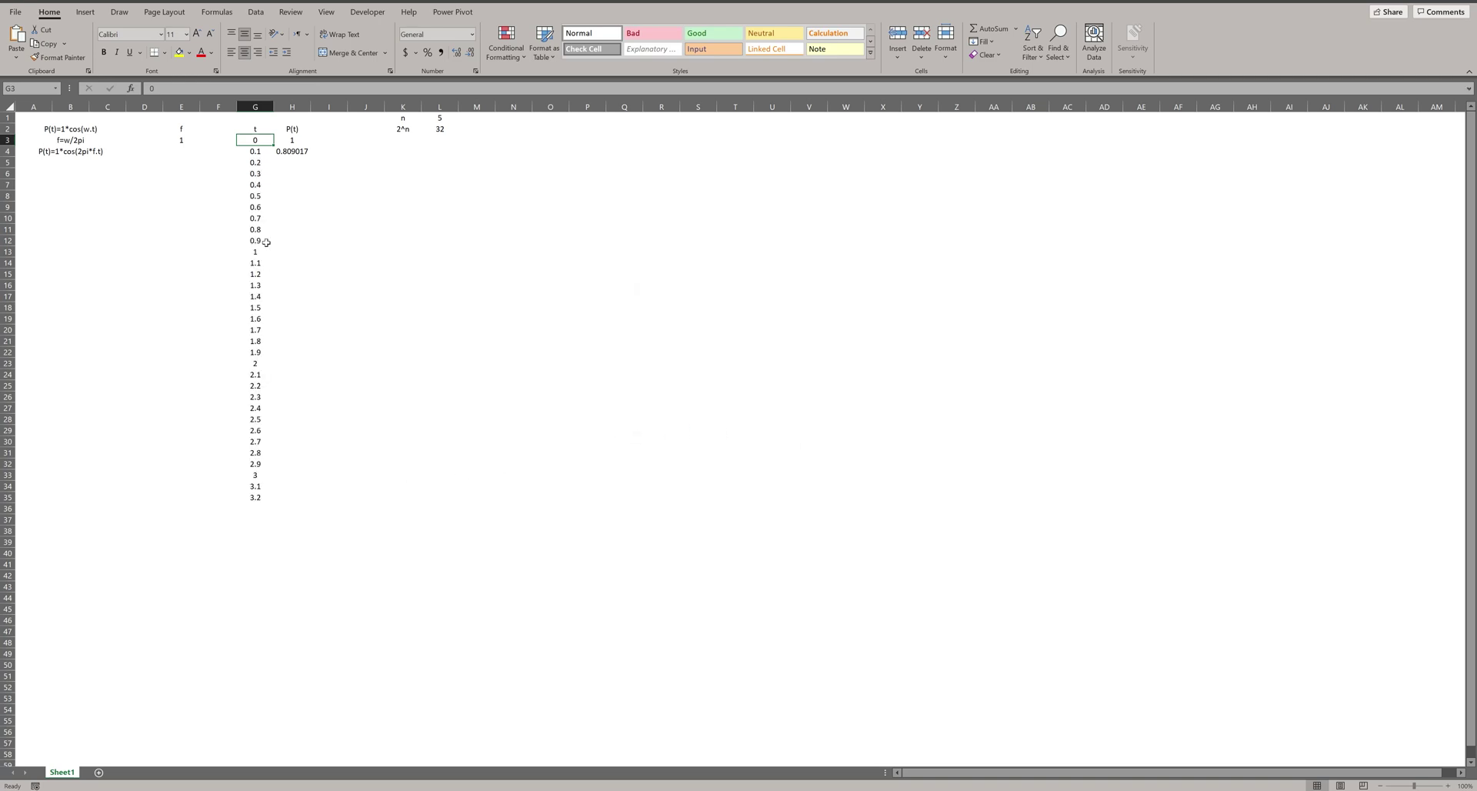
pyautogui.click(225, 142)
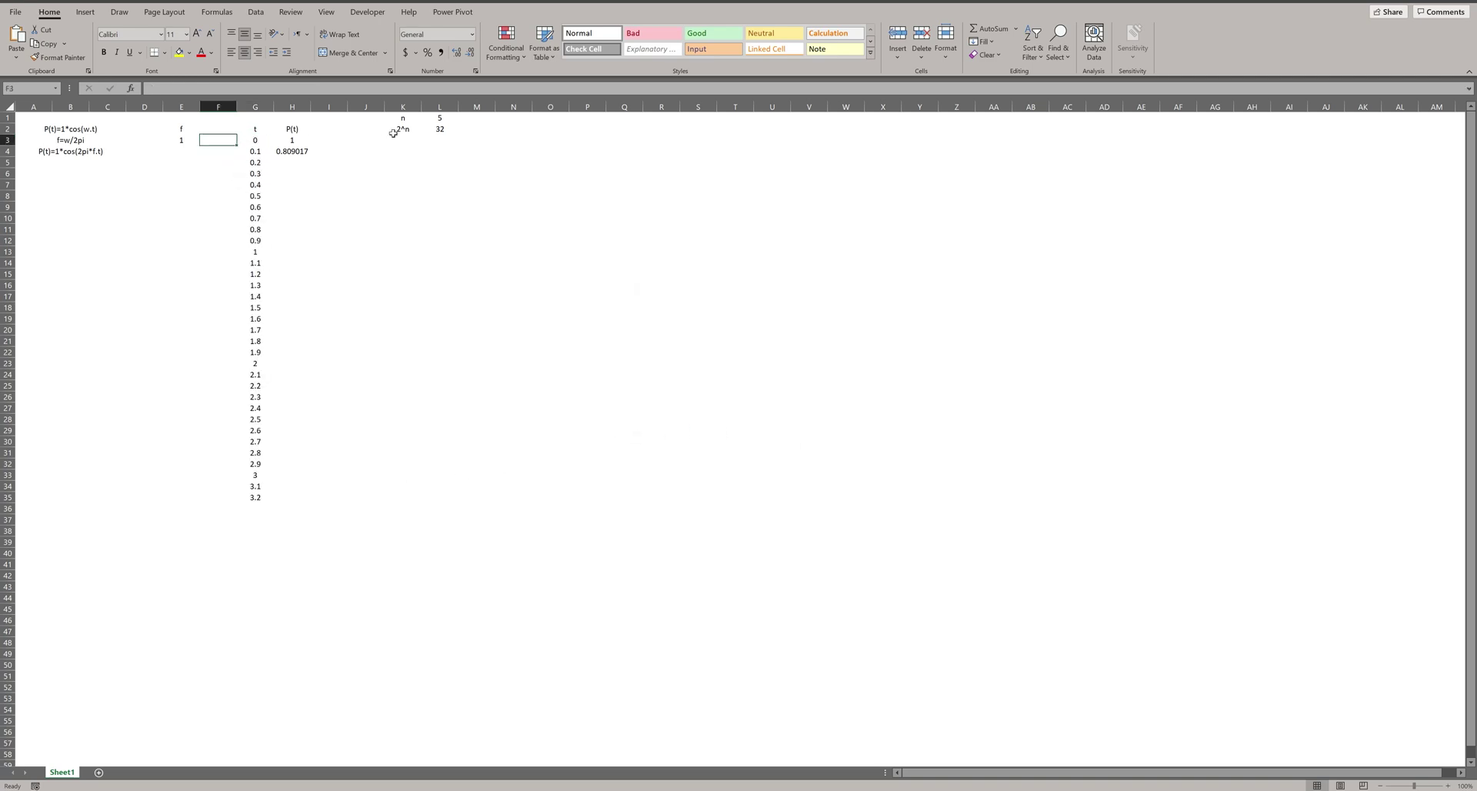
# Step: Add the label N in K3 with =COUNT(G3:G35) in L3
pyautogui.click(410, 140)
pyautogui.write('N')
pyautogui.press('Tab')
pyautogui.write('=COUNT(')
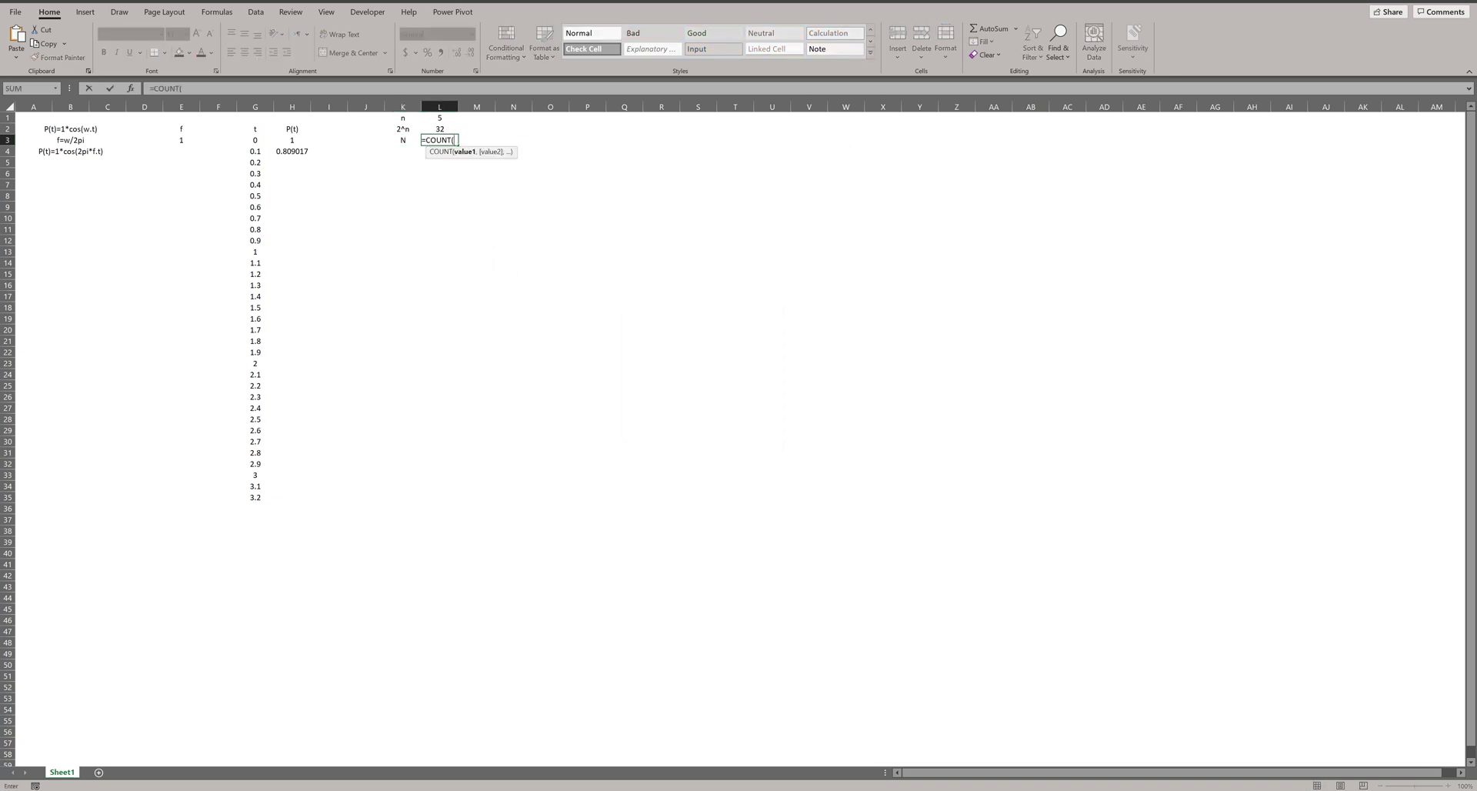
pyautogui.moveTo(255, 140); pyautogui.dragTo(262, 511)
pyautogui.write(')')
pyautogui.press('Return')
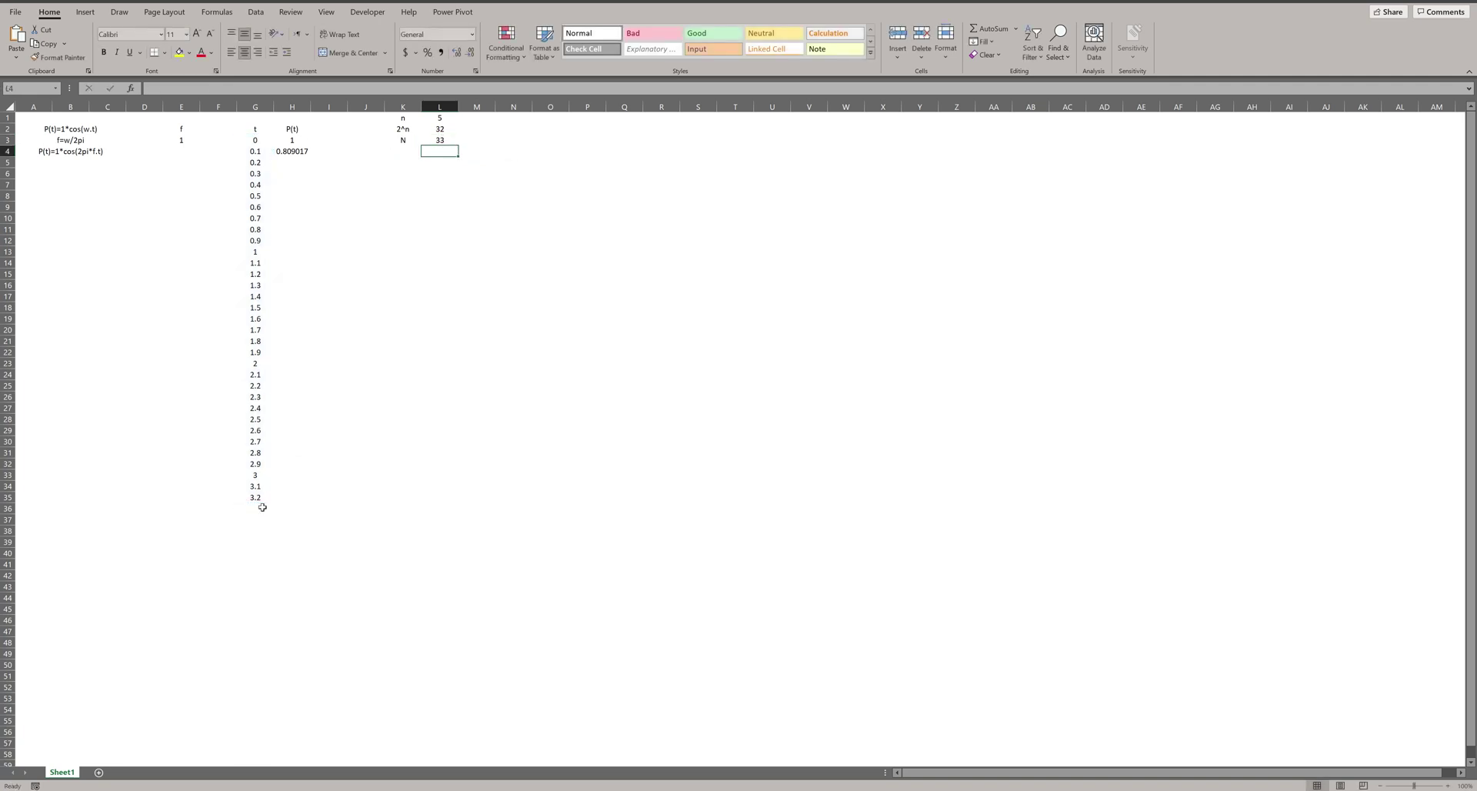
# Step: Delete the extra 3.2 time value and fill the P(t) formula down to row 34
pyautogui.click(252, 502)
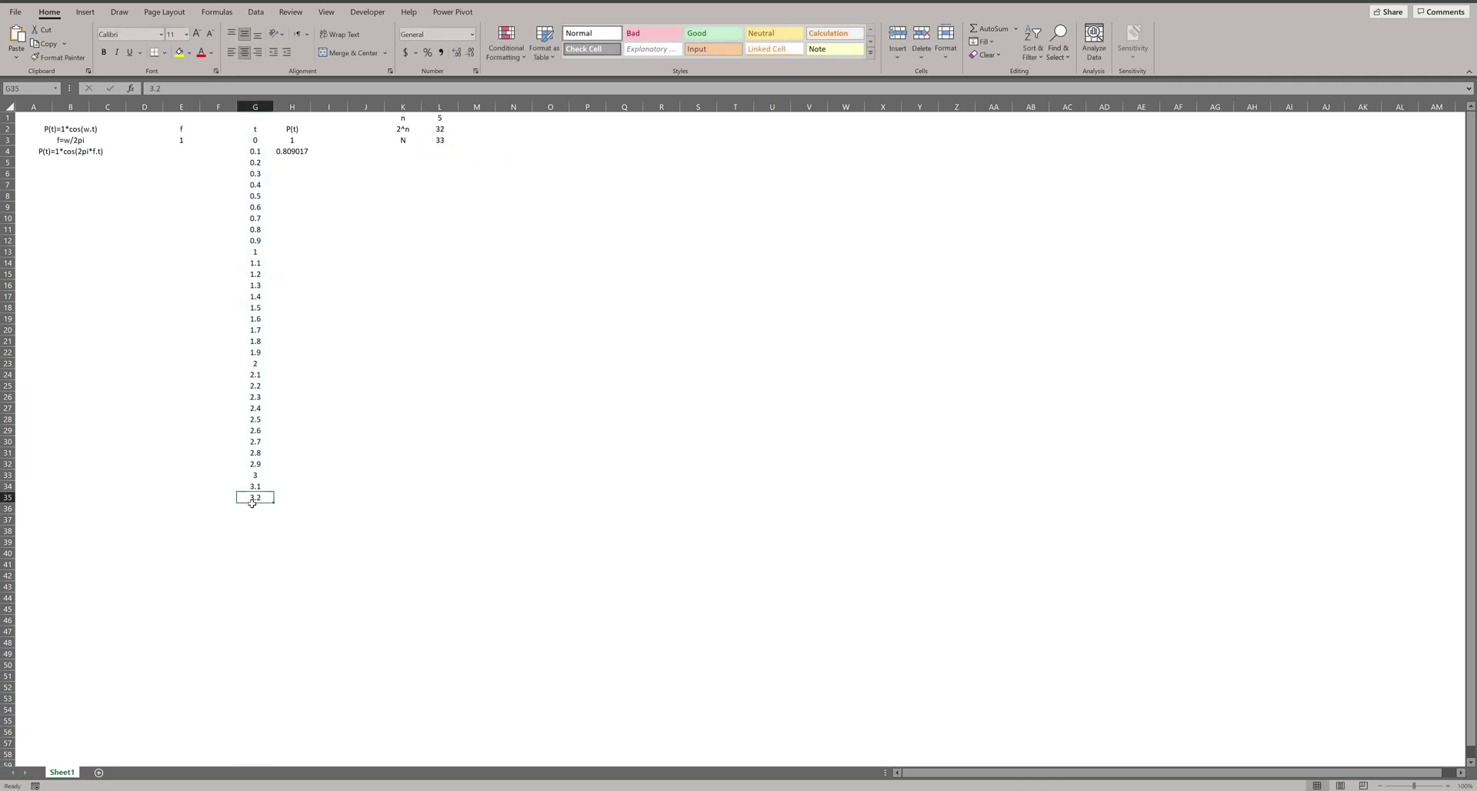
pyautogui.press('Delete')
pyautogui.click(375, 454)
pyautogui.click(306, 153)
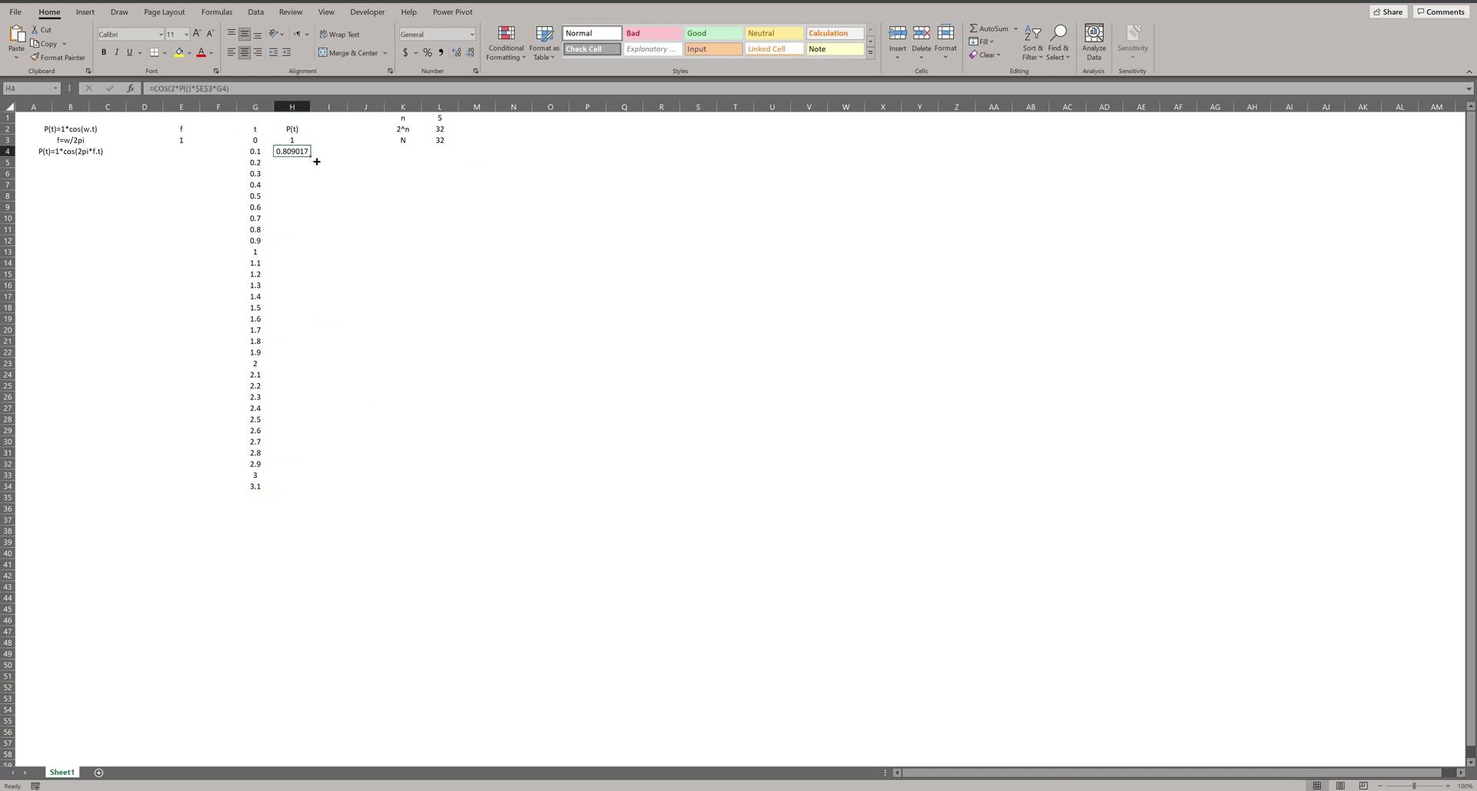
pyautogui.doubleClick(310, 156)
pyautogui.click(333, 454)
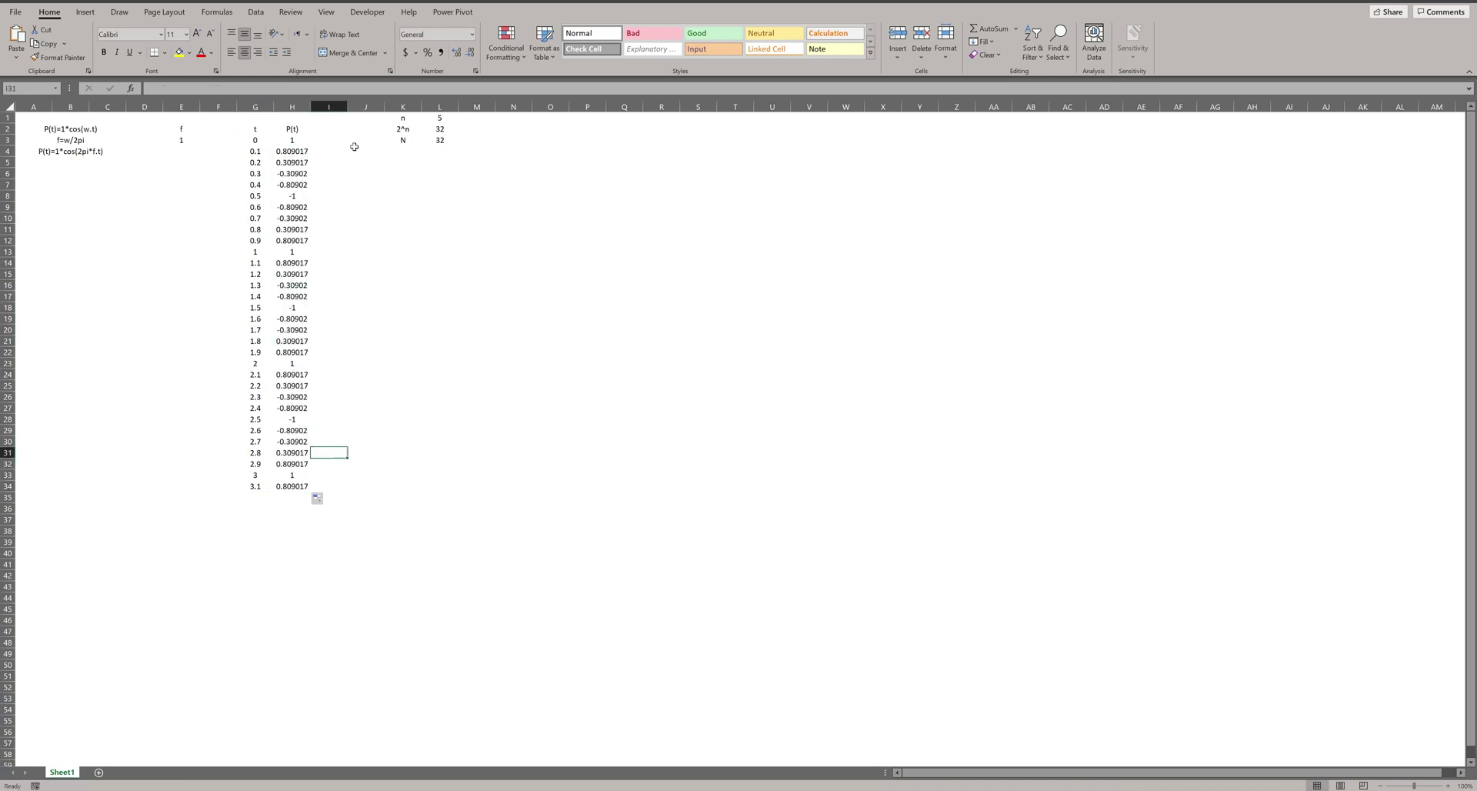
pyautogui.moveTo(389, 120); pyautogui.dragTo(442, 141)
pyautogui.click(636, 212)
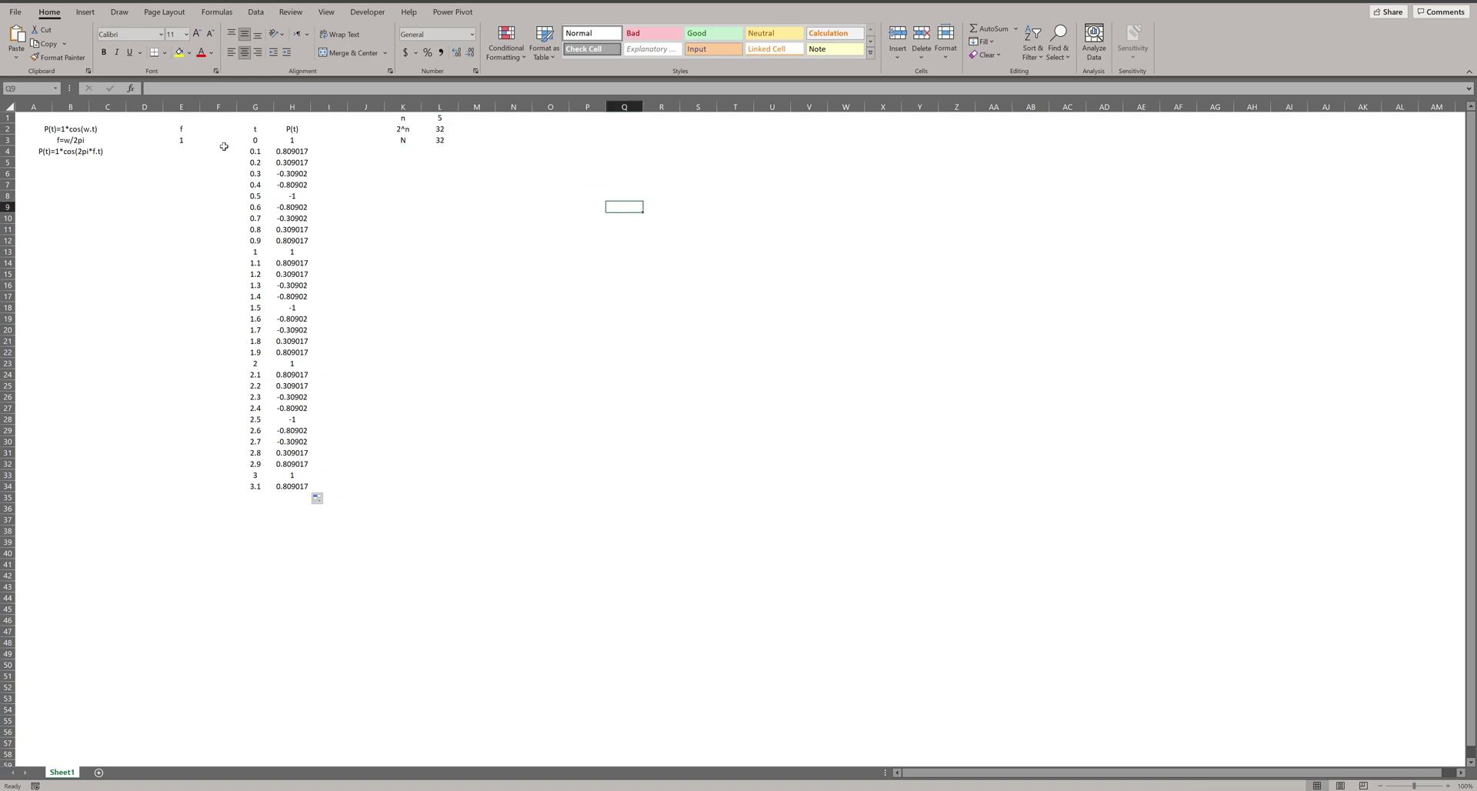
# Step: Chart t versus P(t) as a scatter with straight lines and markers, placed beside the parameters
pyautogui.moveTo(255, 129); pyautogui.dragTo(273, 136)
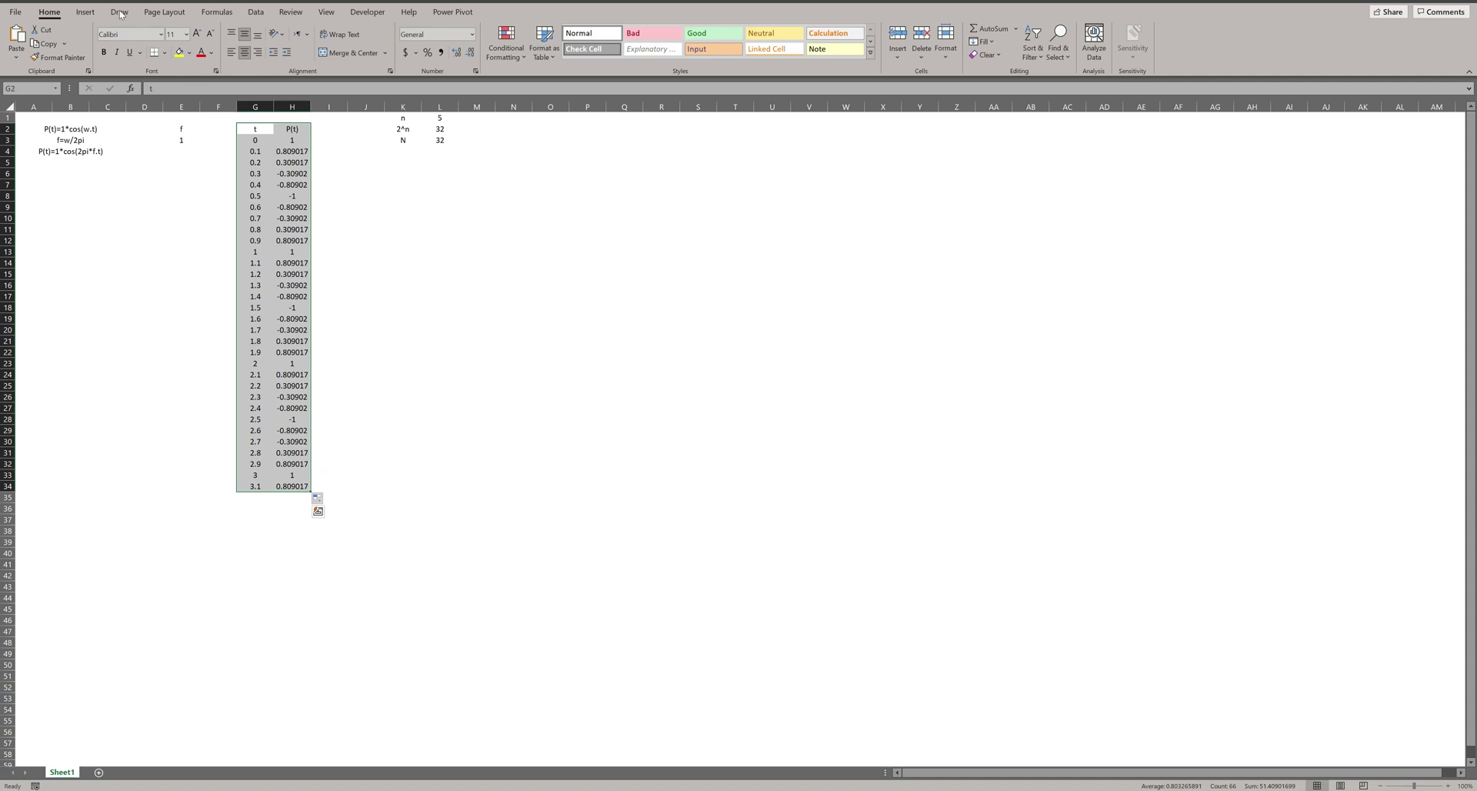
pyautogui.click(85, 12)
pyautogui.click(532, 56)
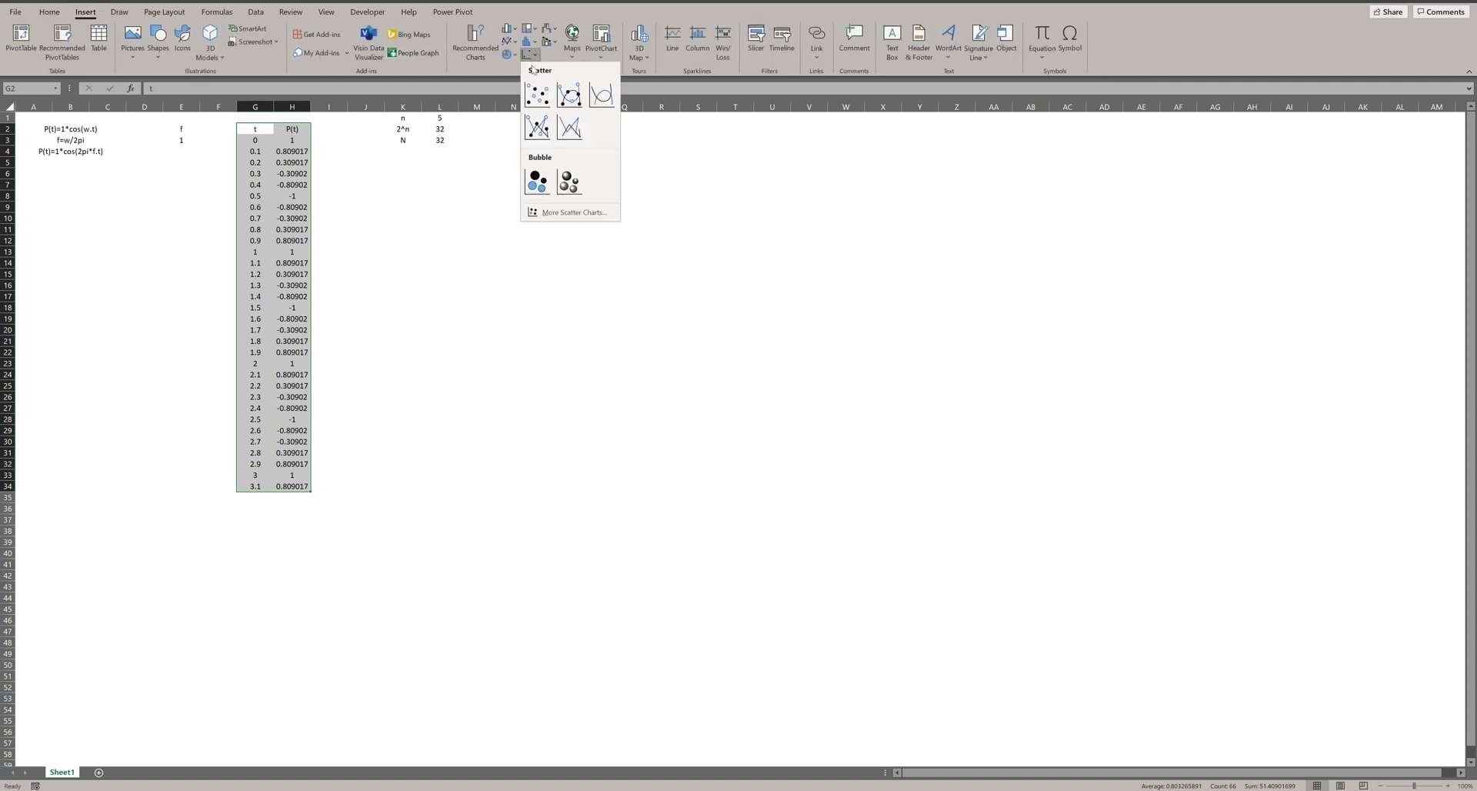
pyautogui.click(536, 127)
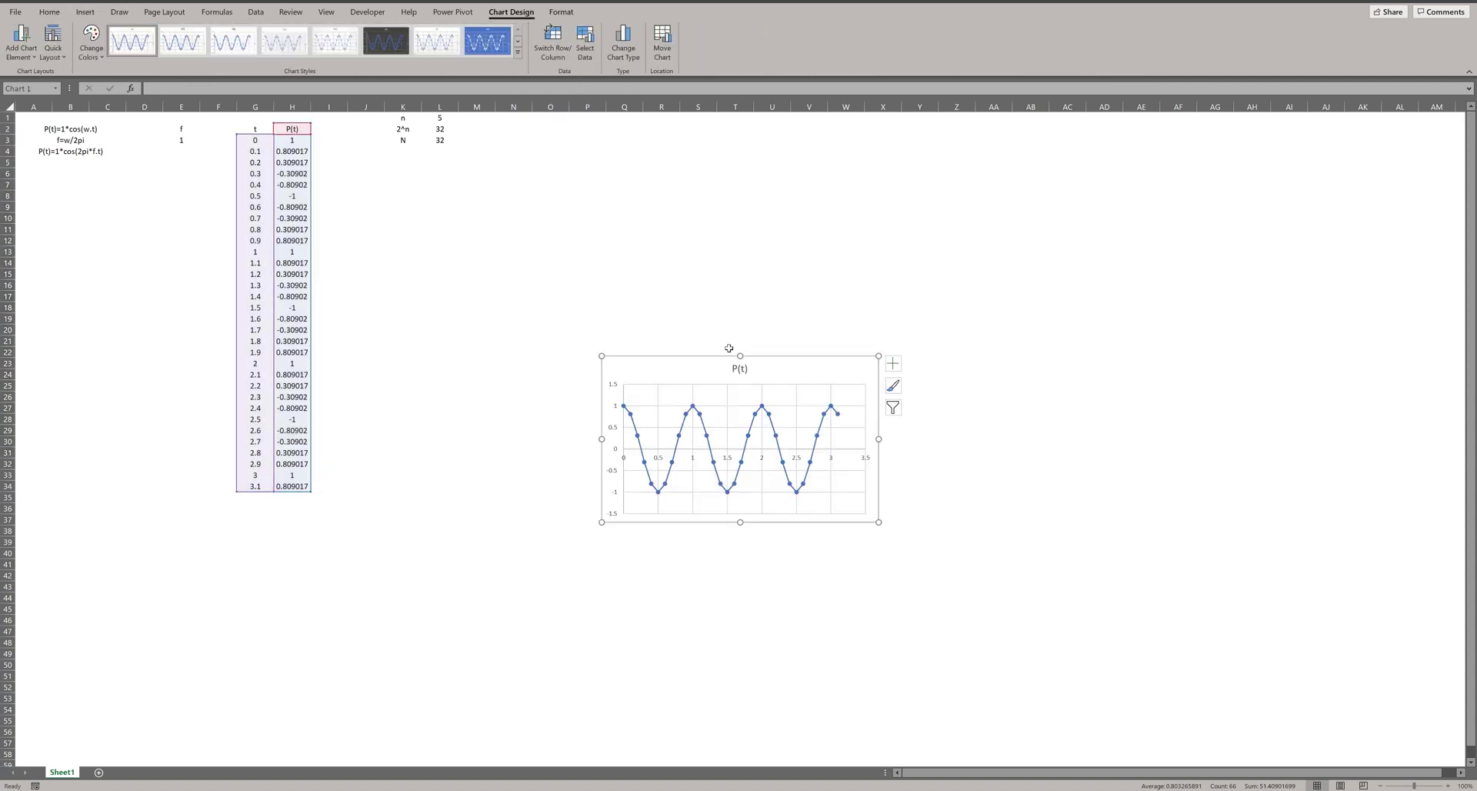
pyautogui.moveTo(708, 359); pyautogui.dragTo(604, 145)
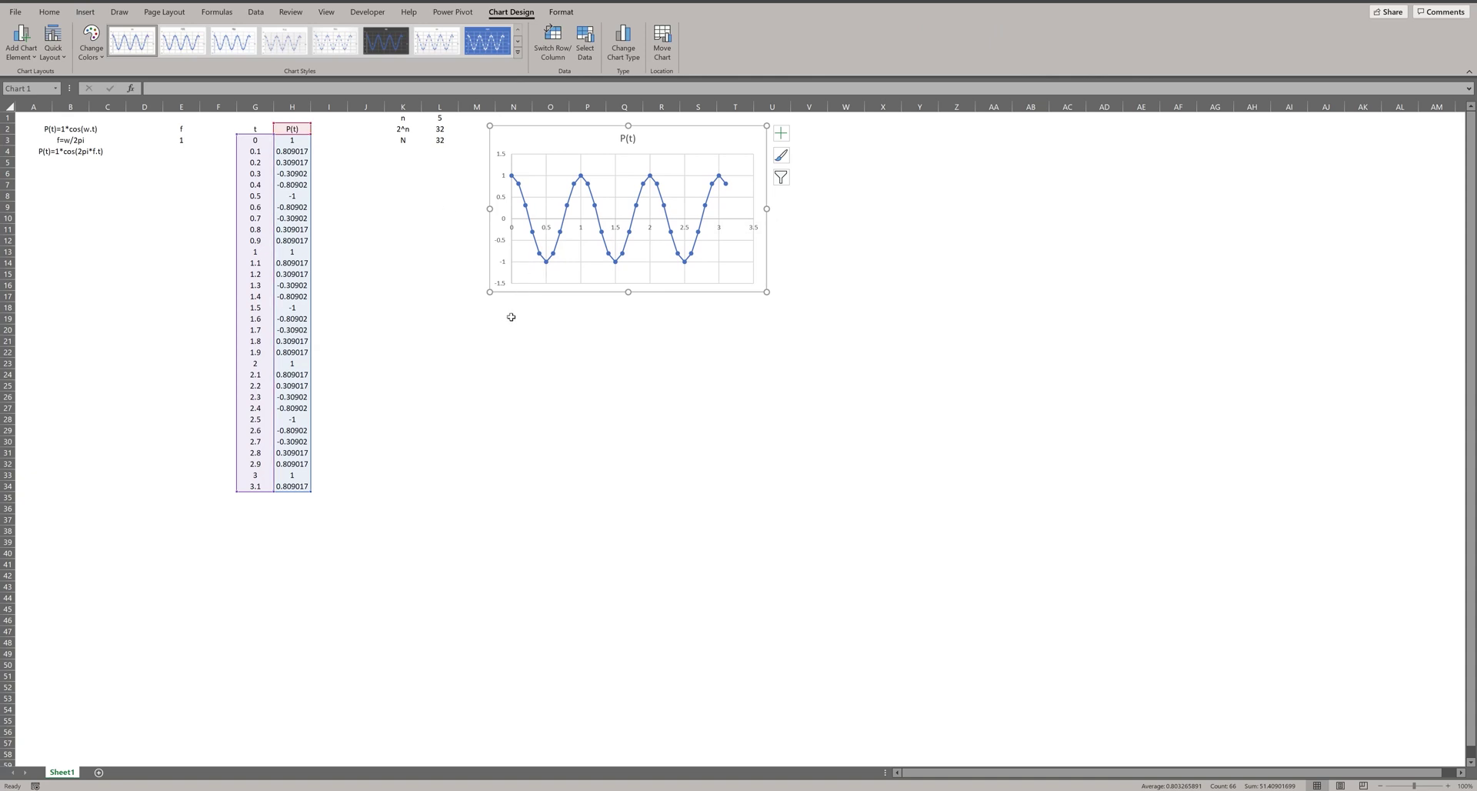
pyautogui.press('Escape')
pyautogui.click(755, 287)
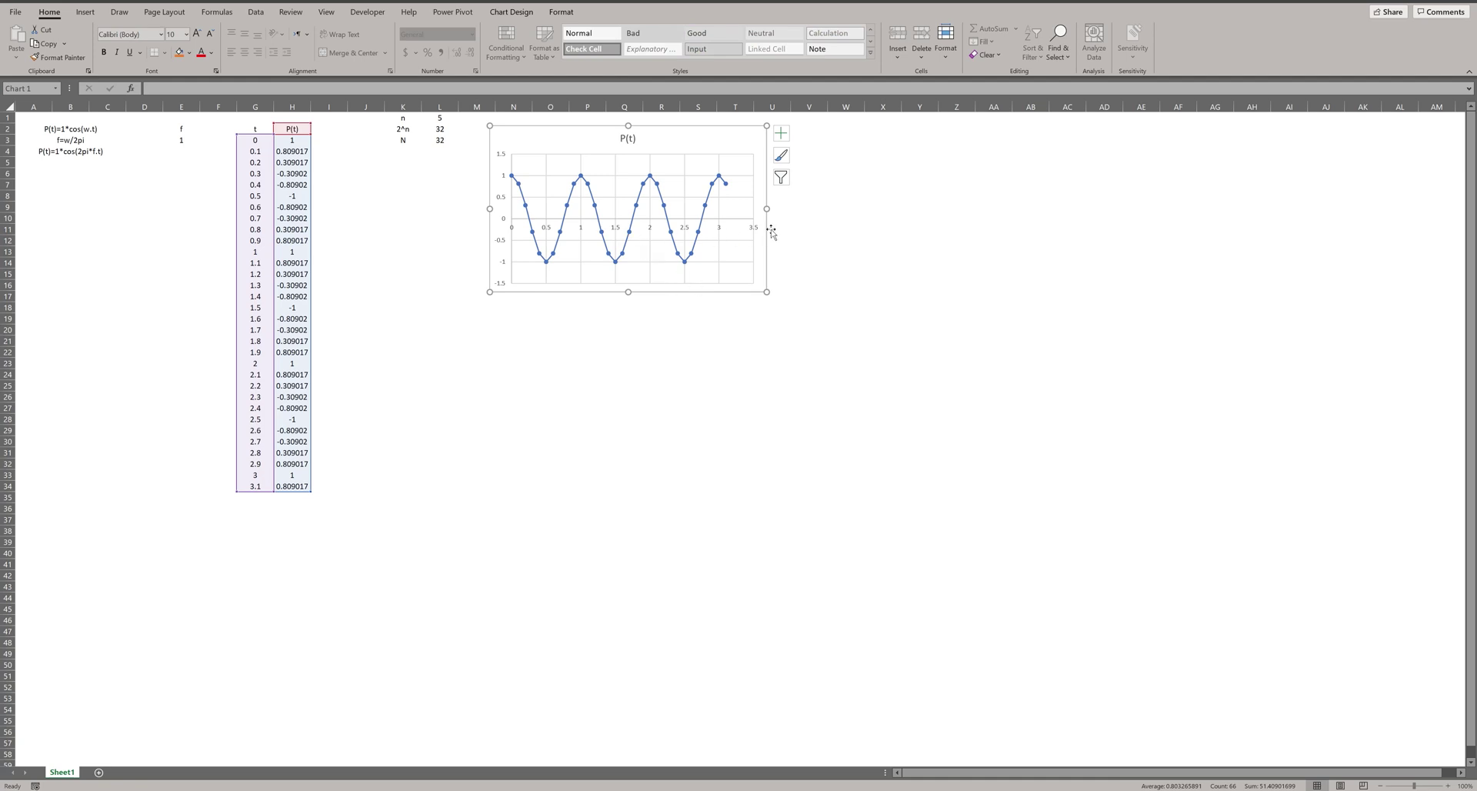
pyautogui.click(186, 143)
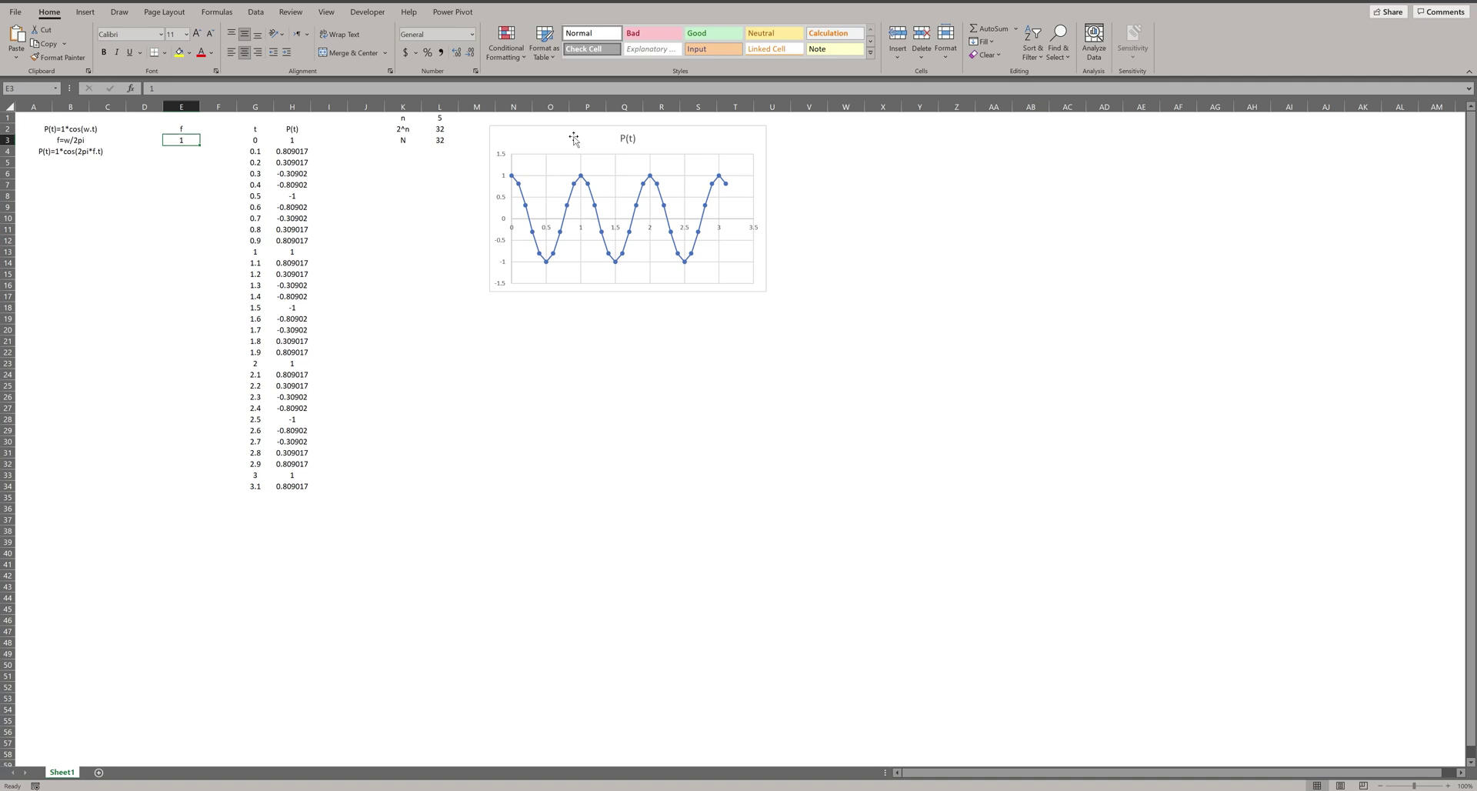
pyautogui.moveTo(564, 146); pyautogui.dragTo(565, 138)
pyautogui.click(435, 298)
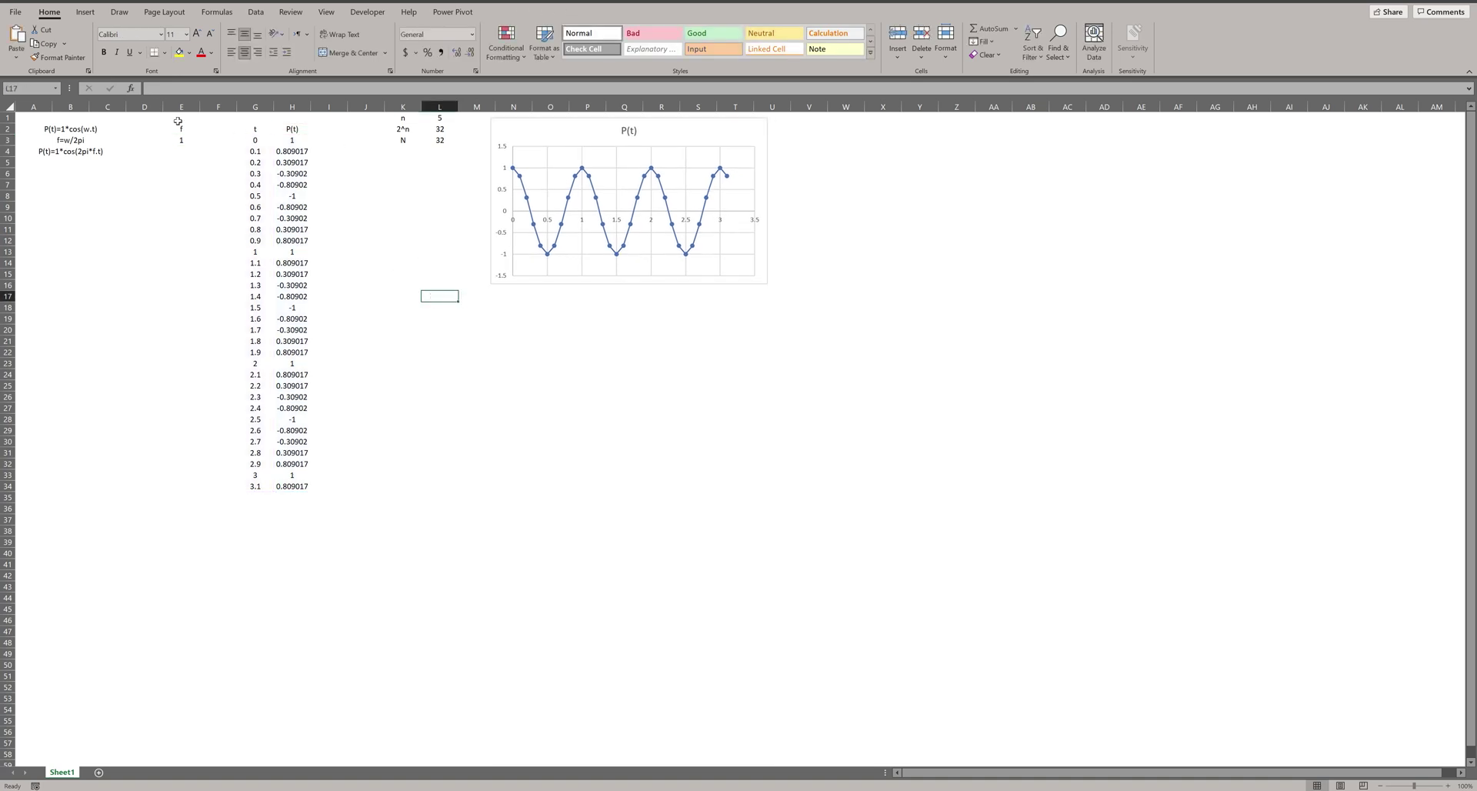
pyautogui.click(16, 11)
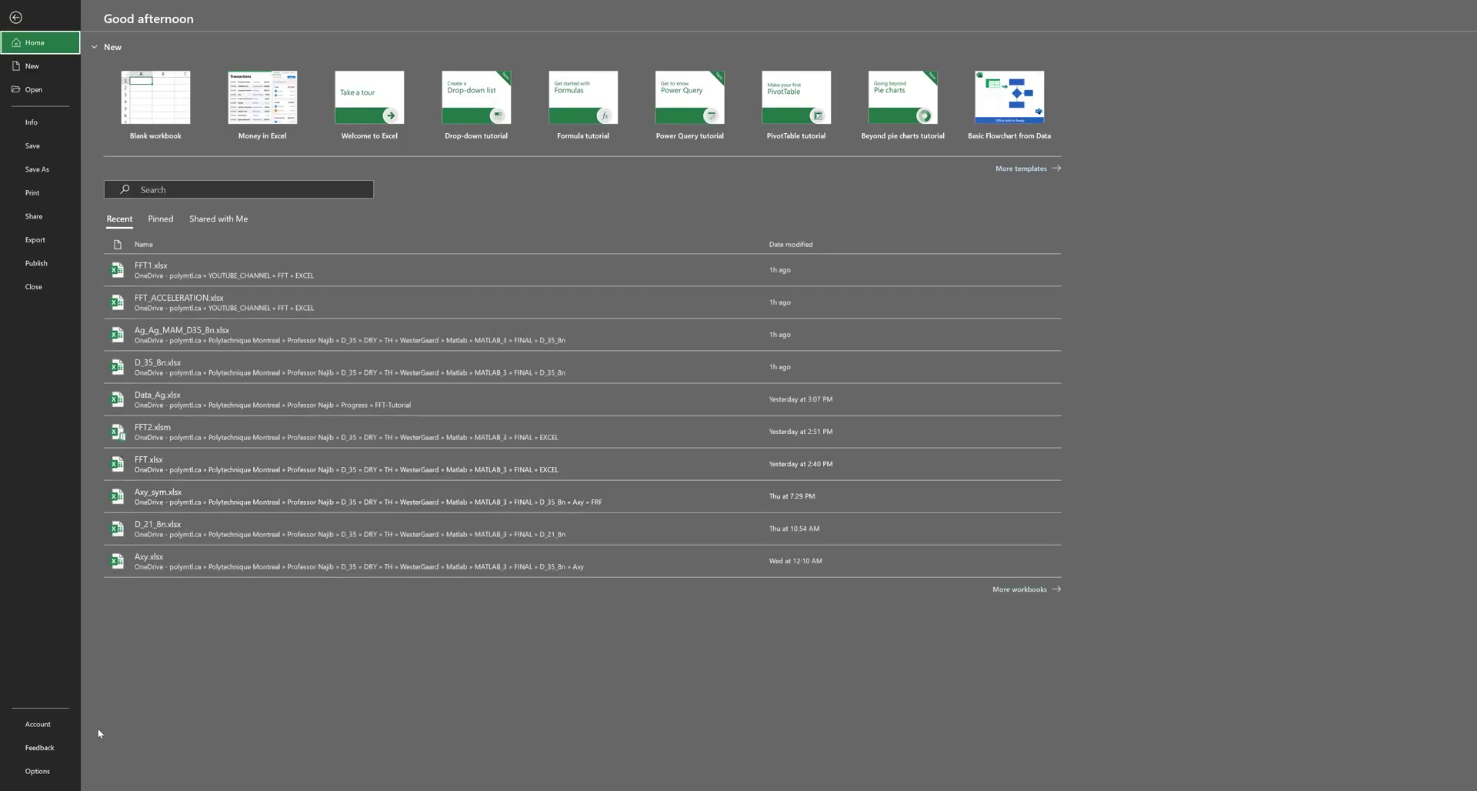
pyautogui.click(38, 770)
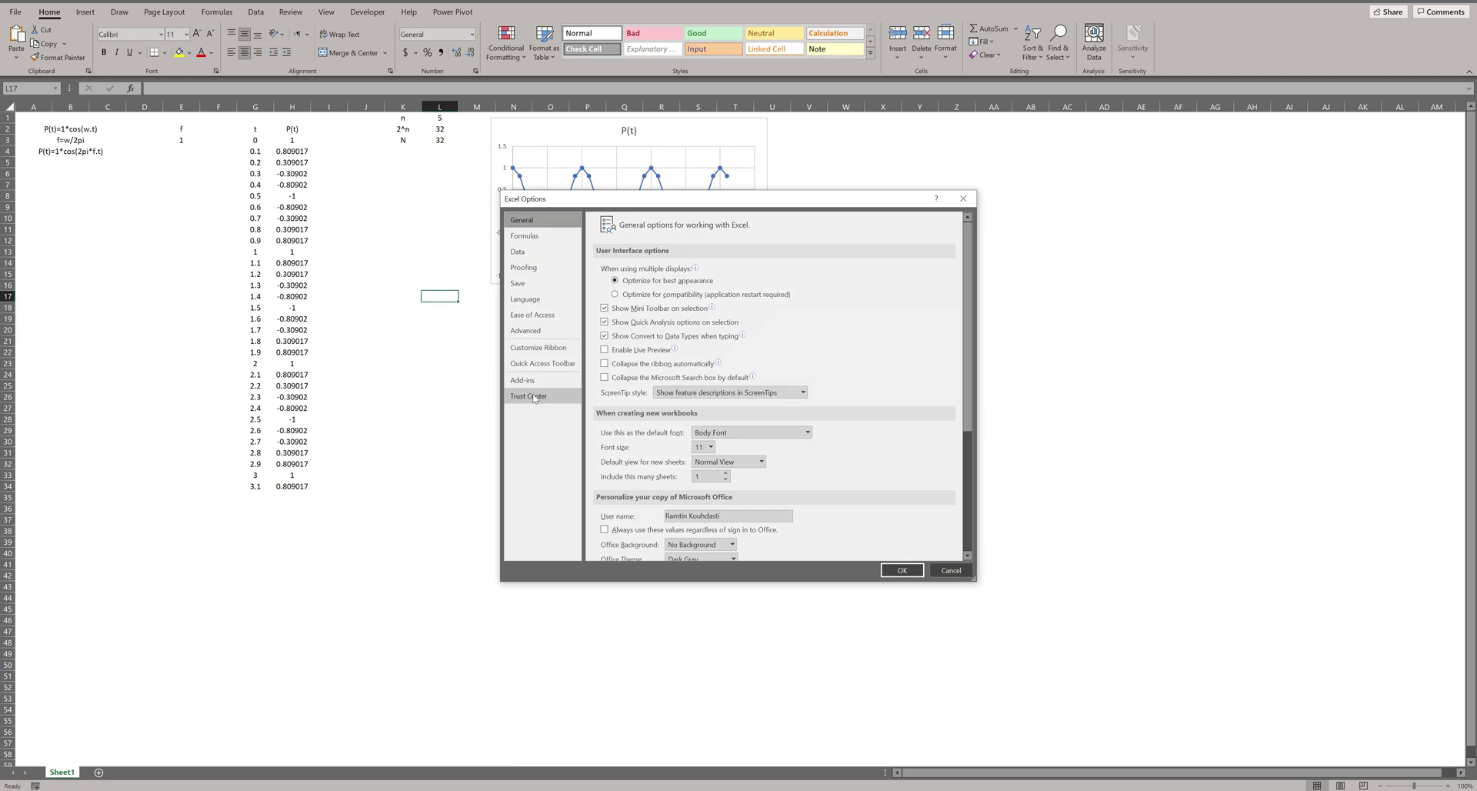
pyautogui.click(529, 380)
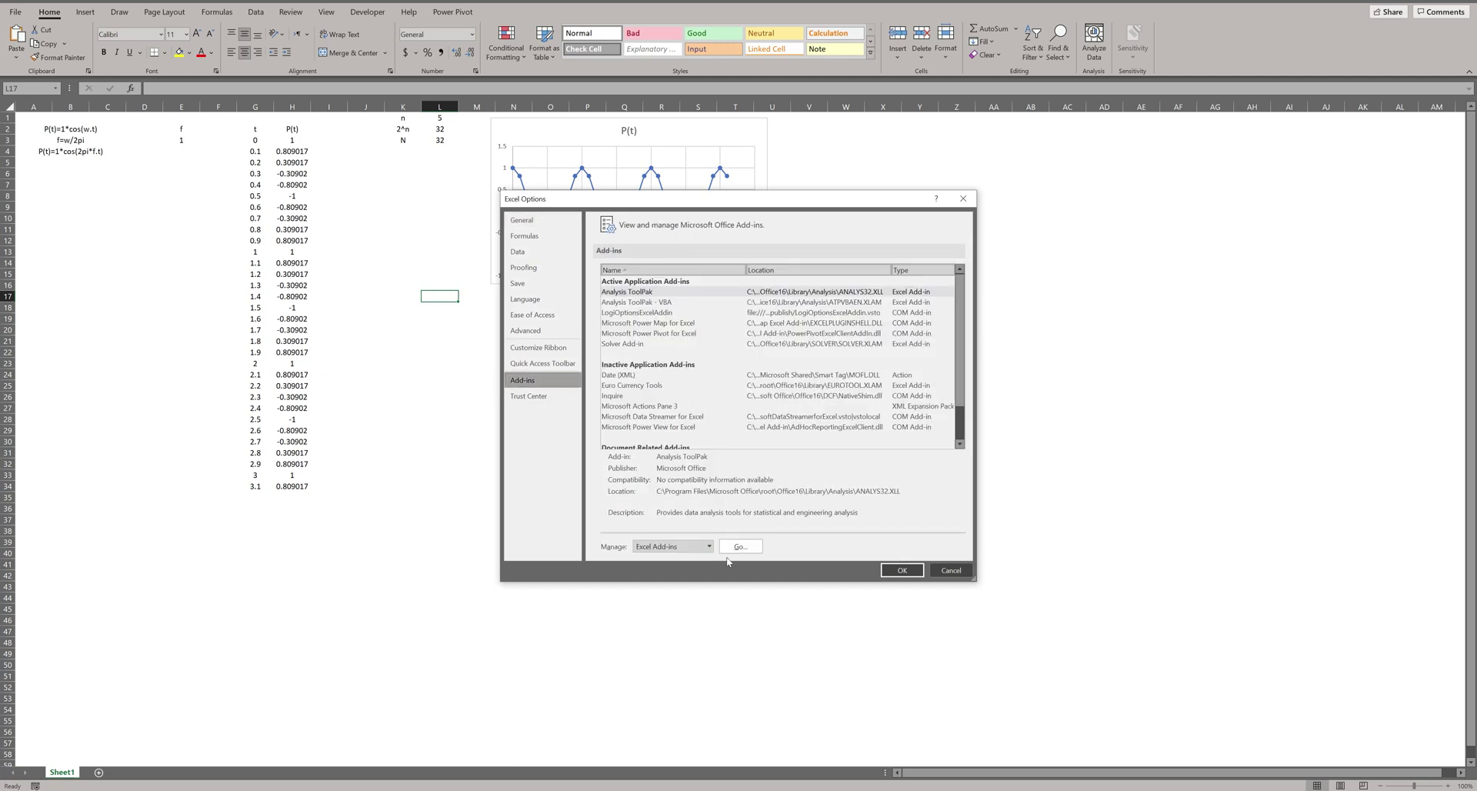
pyautogui.click(735, 547)
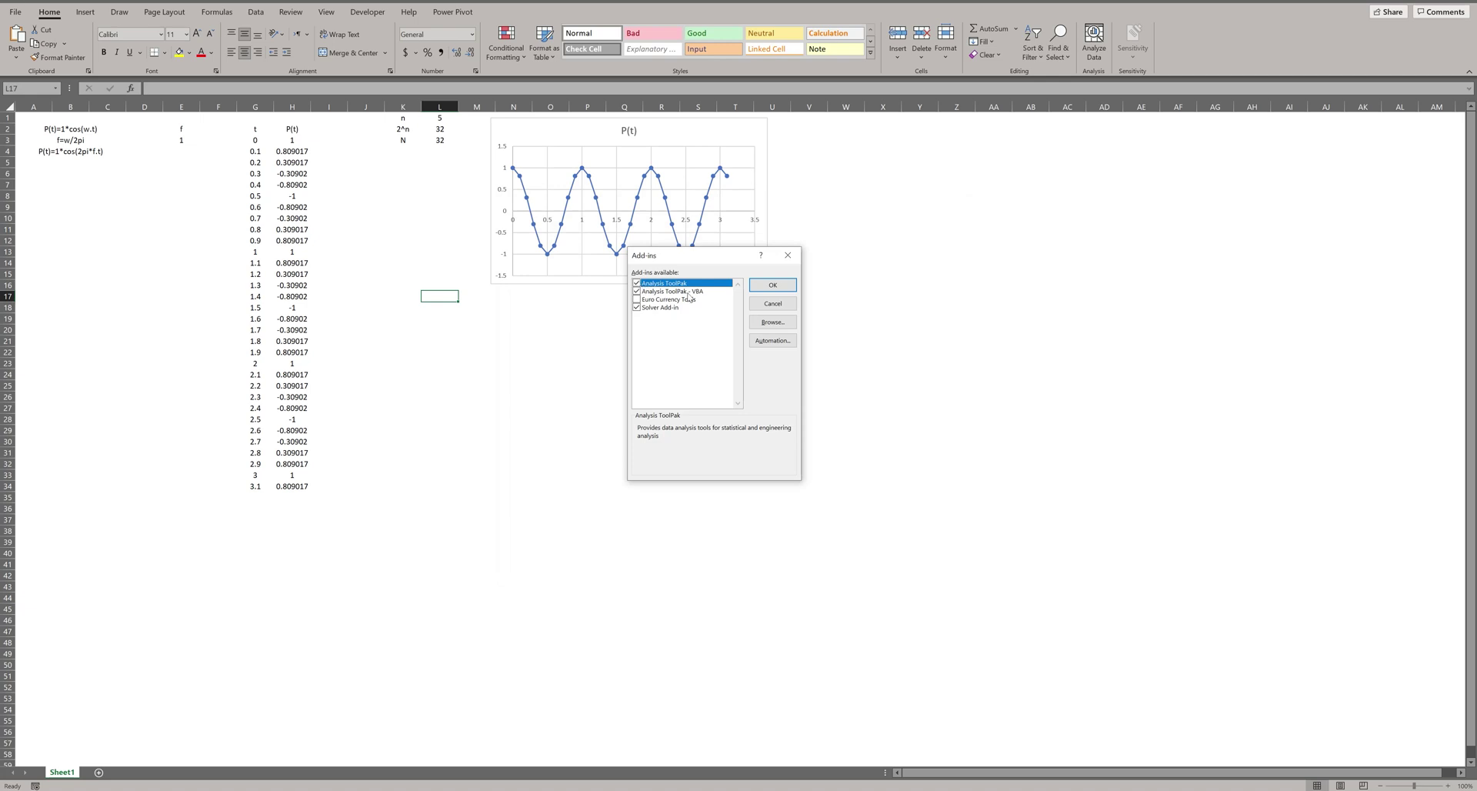
pyautogui.click(762, 287)
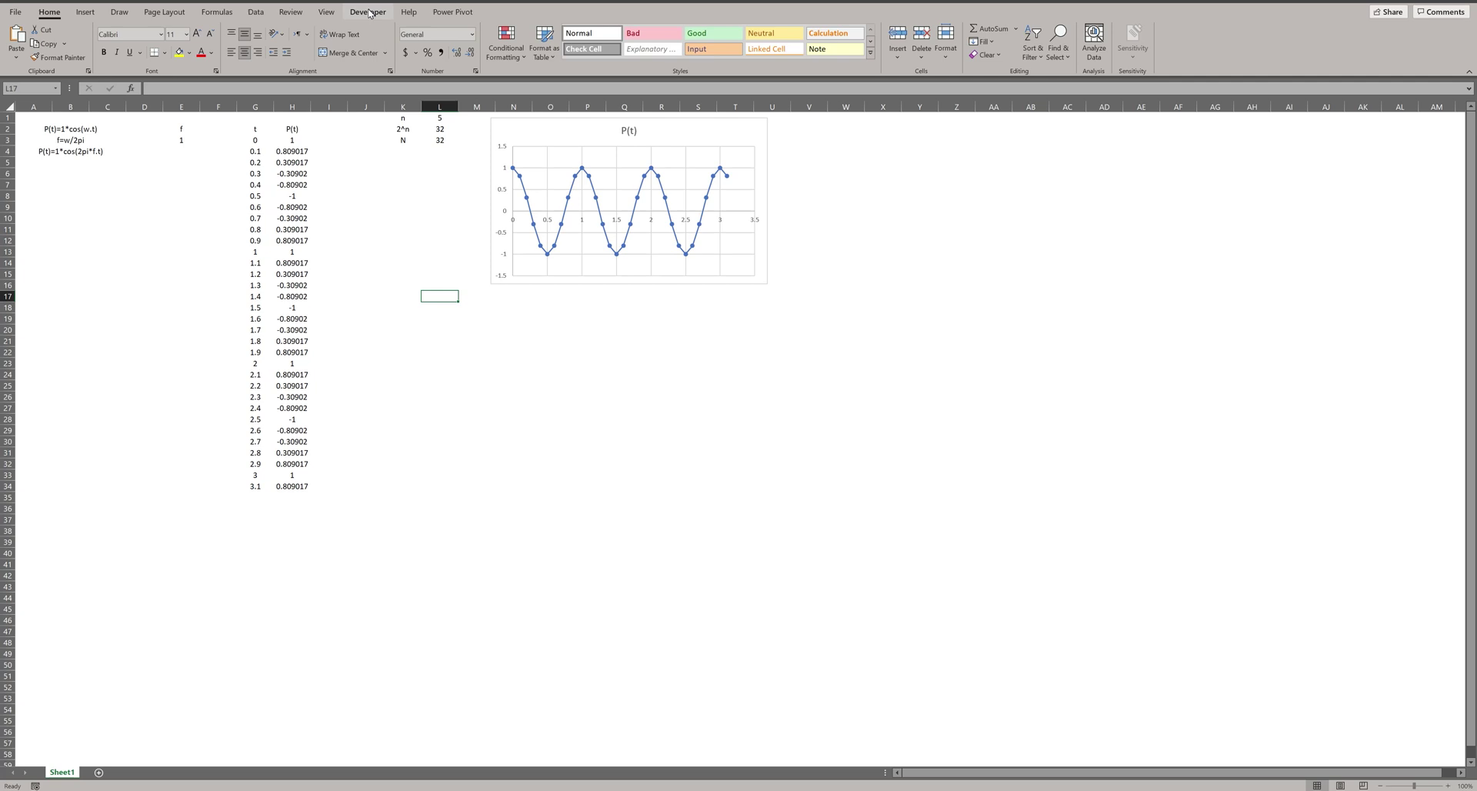
# Step: Set up Fourier Analysis with input range $H$3:$H$34 and output range $I$3:$I$34
pyautogui.click(255, 11)
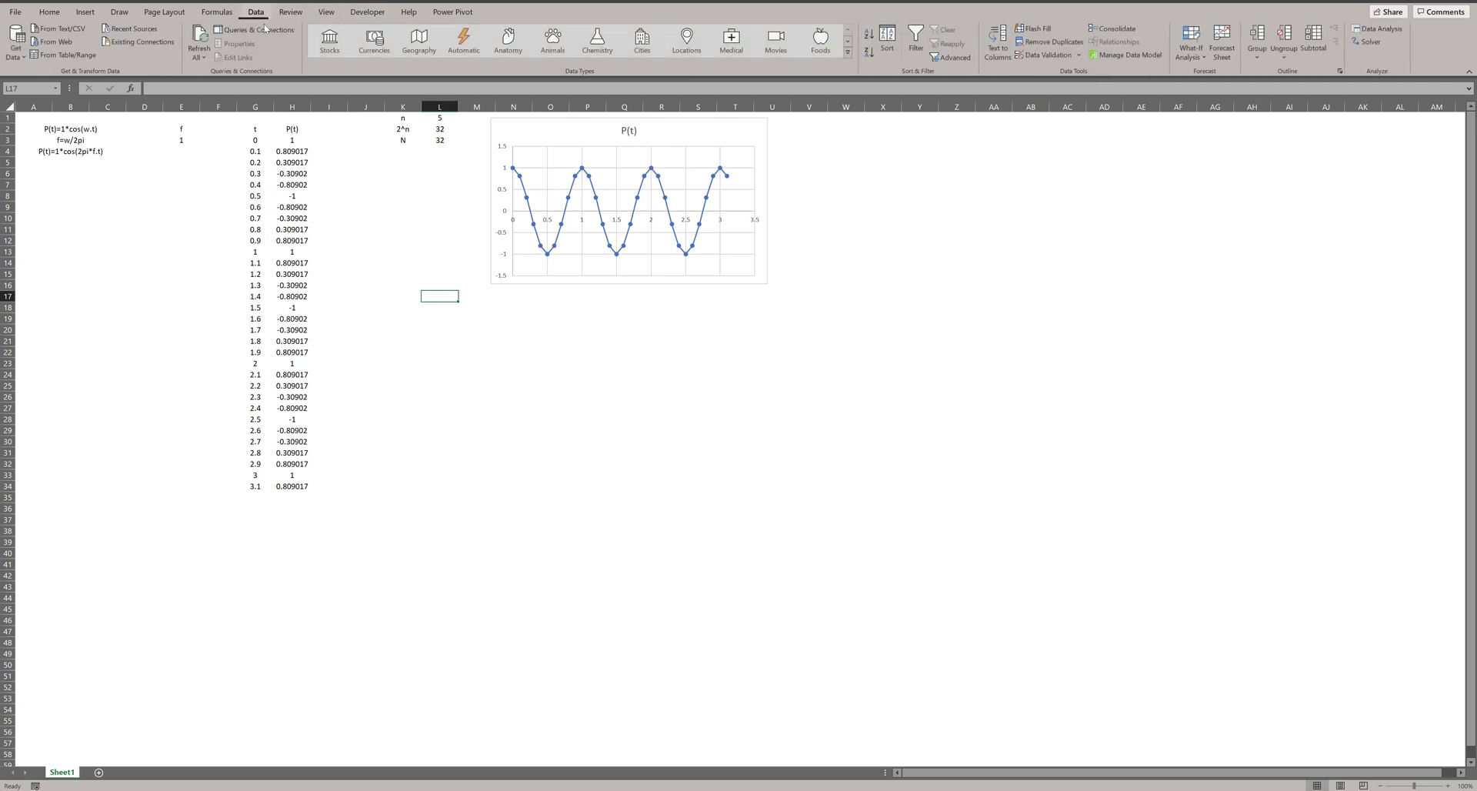
pyautogui.click(1356, 31)
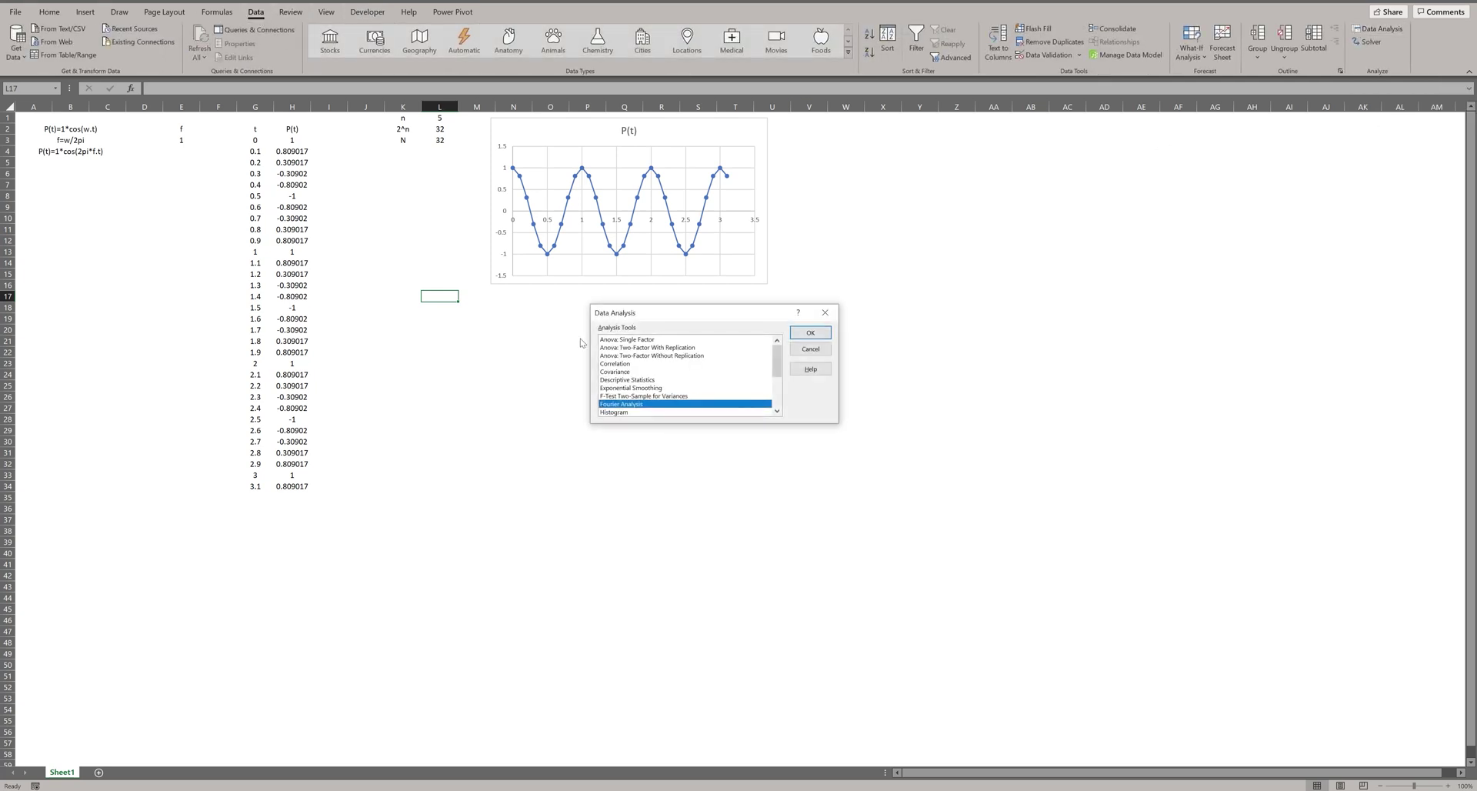
pyautogui.click(810, 333)
pyautogui.click(723, 327)
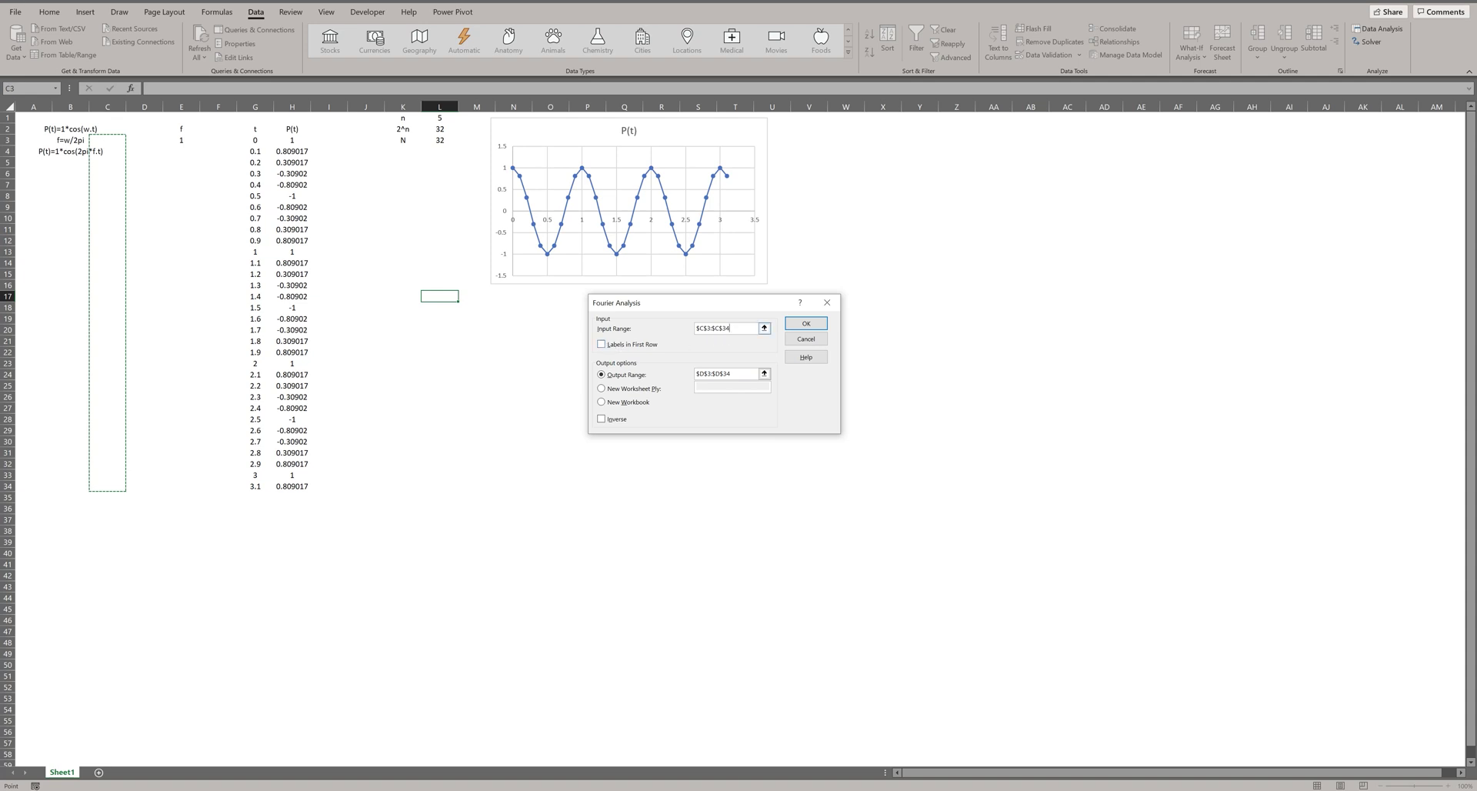
pyautogui.moveTo(292, 140); pyautogui.dragTo(279, 487)
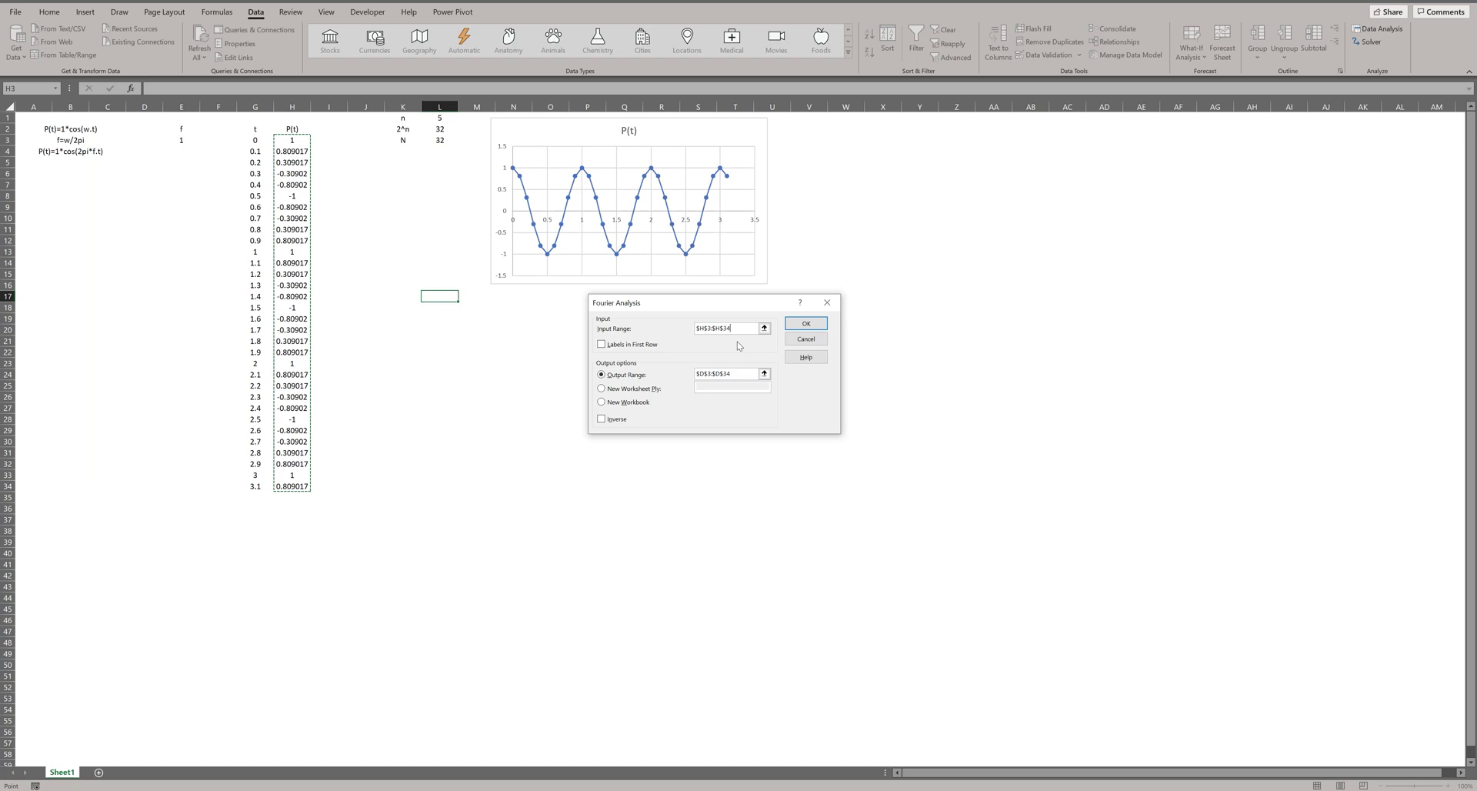
pyautogui.click(742, 375)
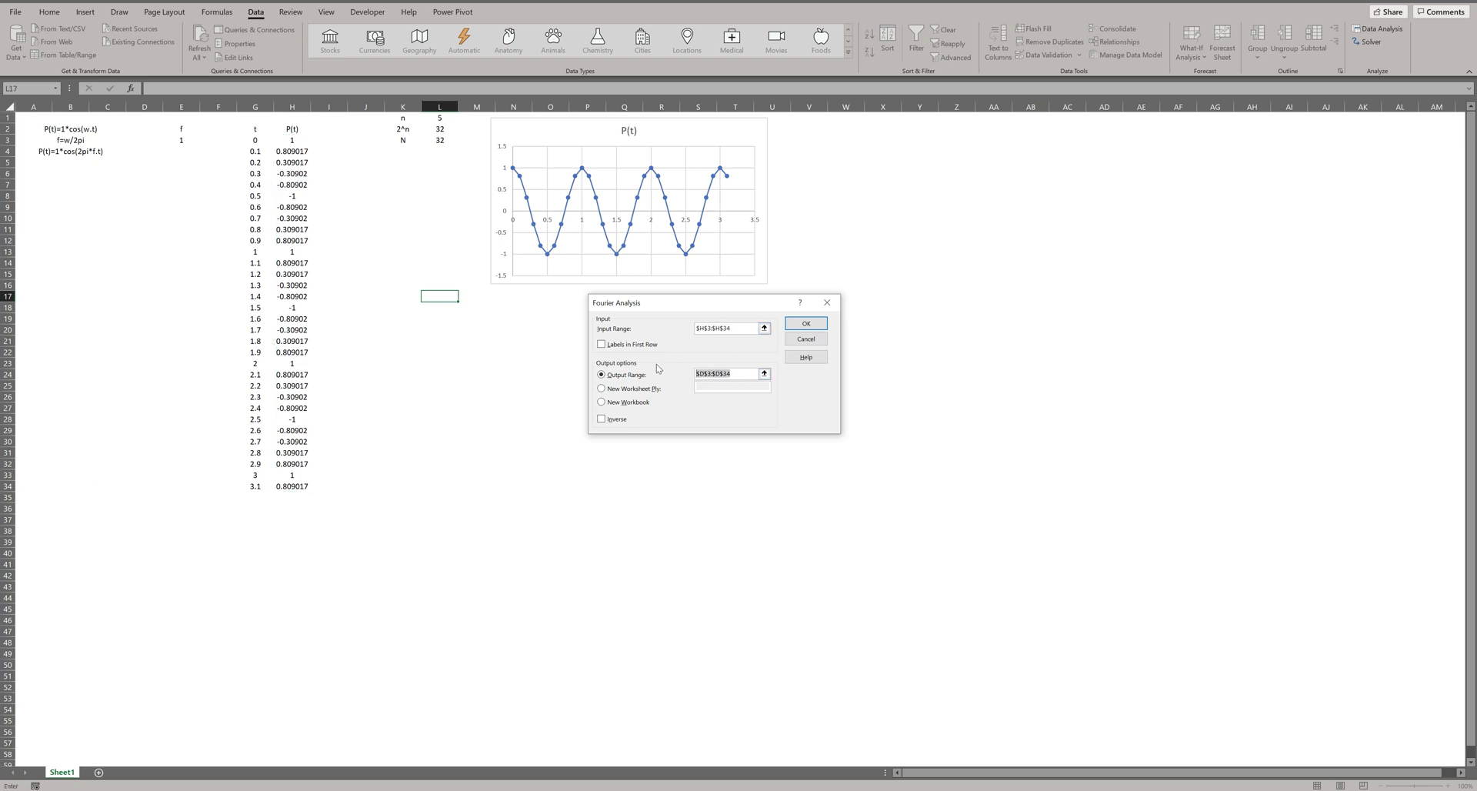
pyautogui.write('$H$3:$H$34')
pyautogui.press('Home')
pyautogui.press('Right')
pyautogui.press('Delete')
# Step: Run the Fourier analysis into I3:I34 and insert a blank column J after it
pyautogui.click(806, 323)
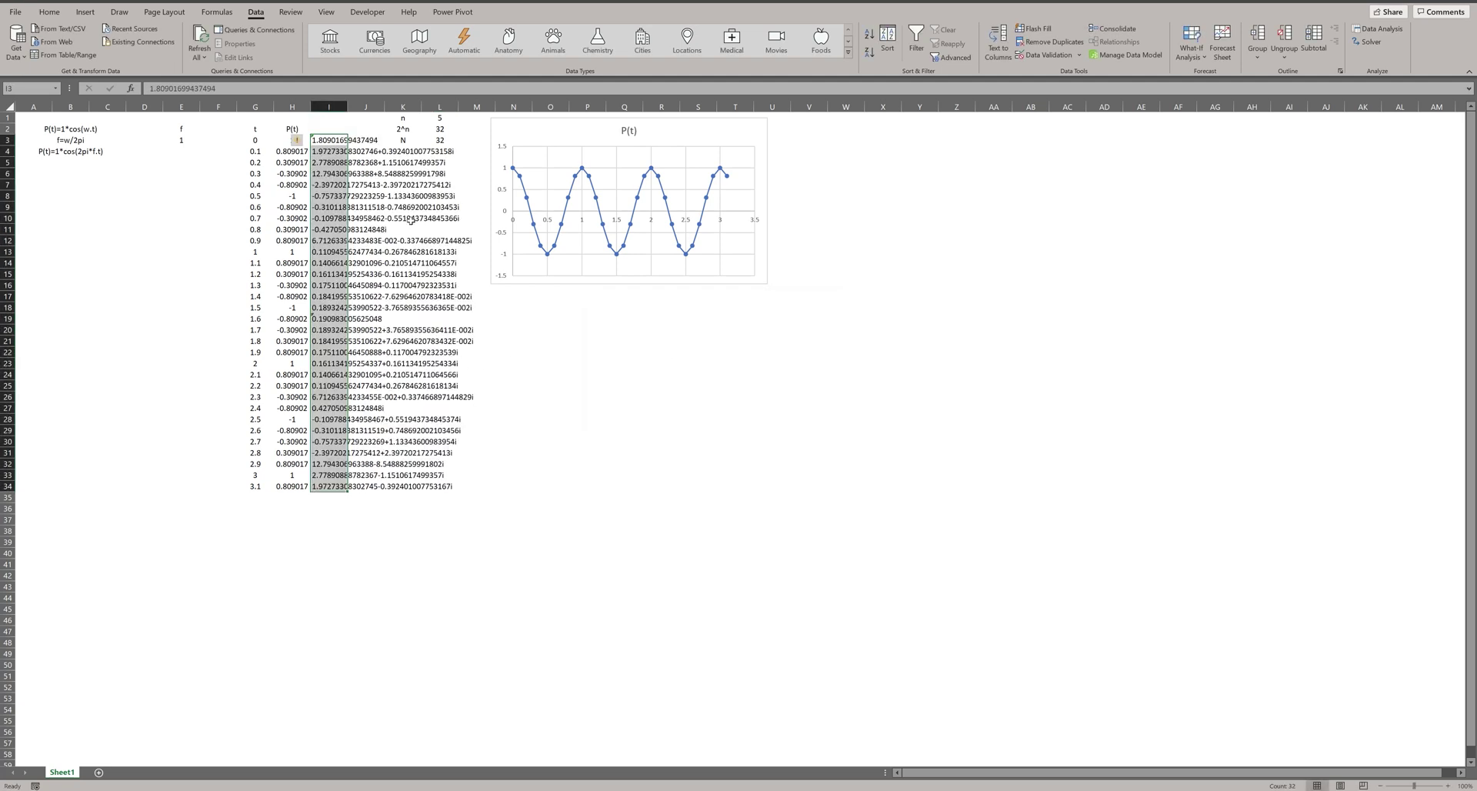
pyautogui.rightClick(378, 109)
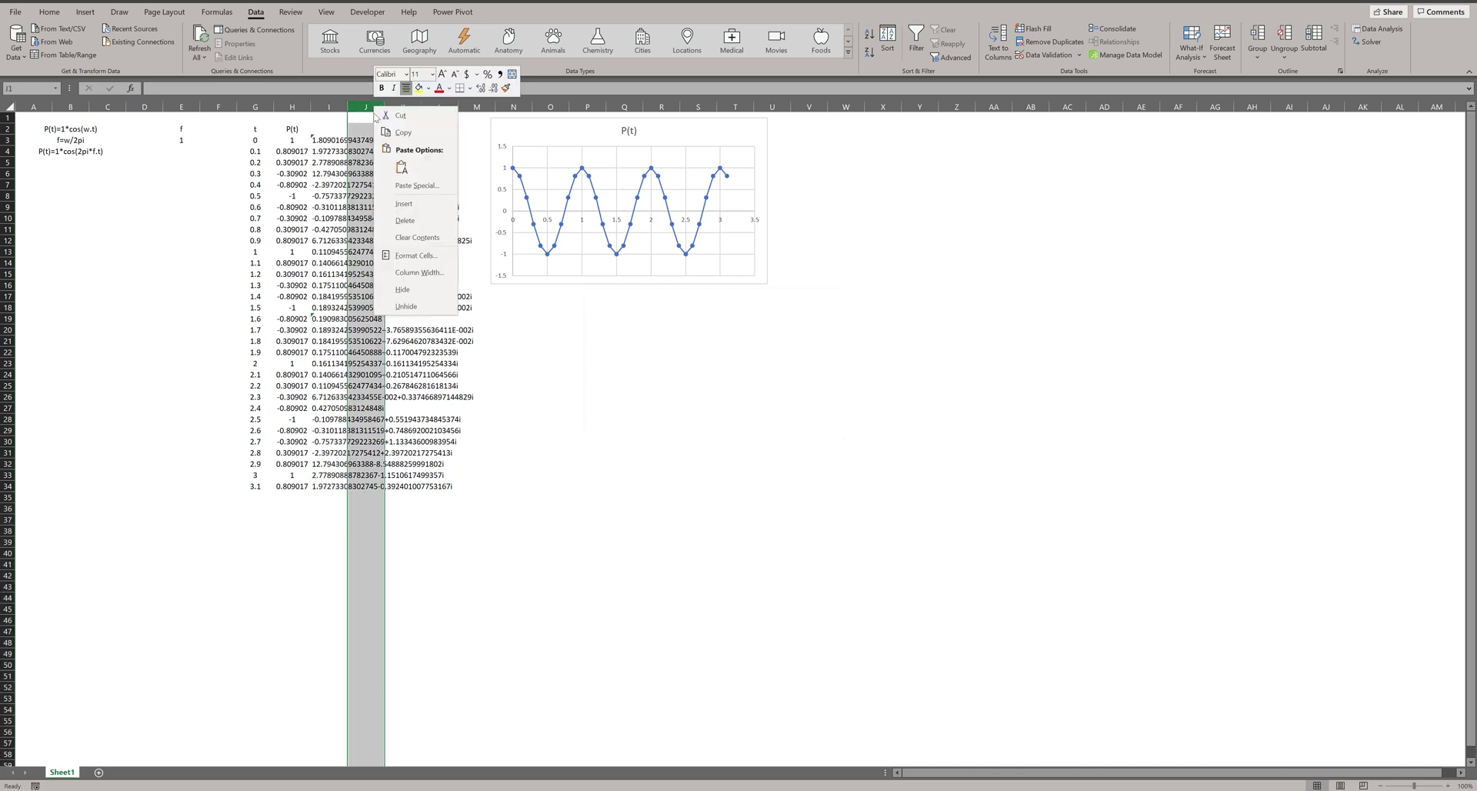
pyautogui.click(404, 203)
# Step: Copy the P(t) heading from H2 and start the results heading in I2
pyautogui.click(300, 129)
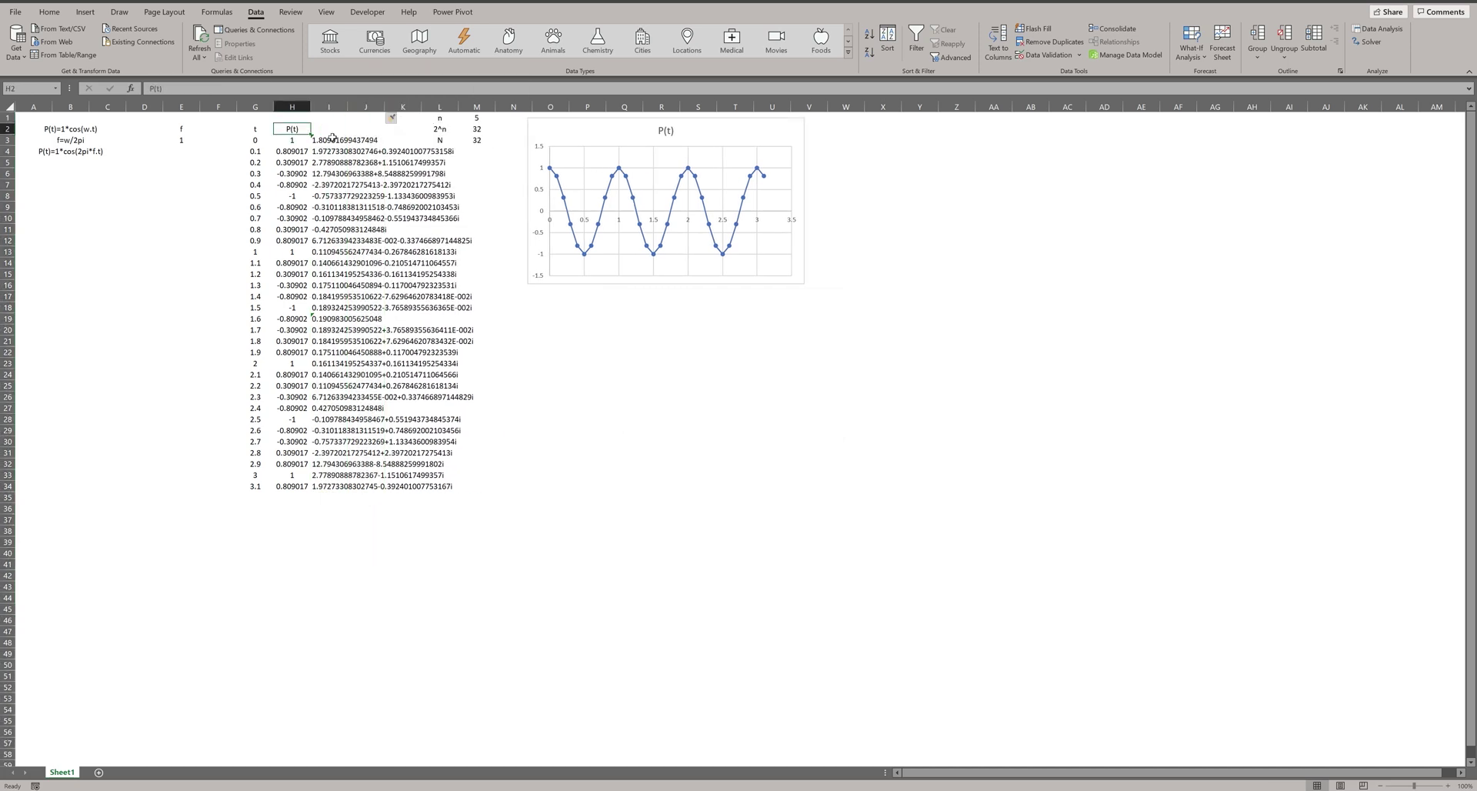
pyautogui.hotkey('ctrl', 'c')
pyautogui.click(338, 135)
pyautogui.write('P(t)')
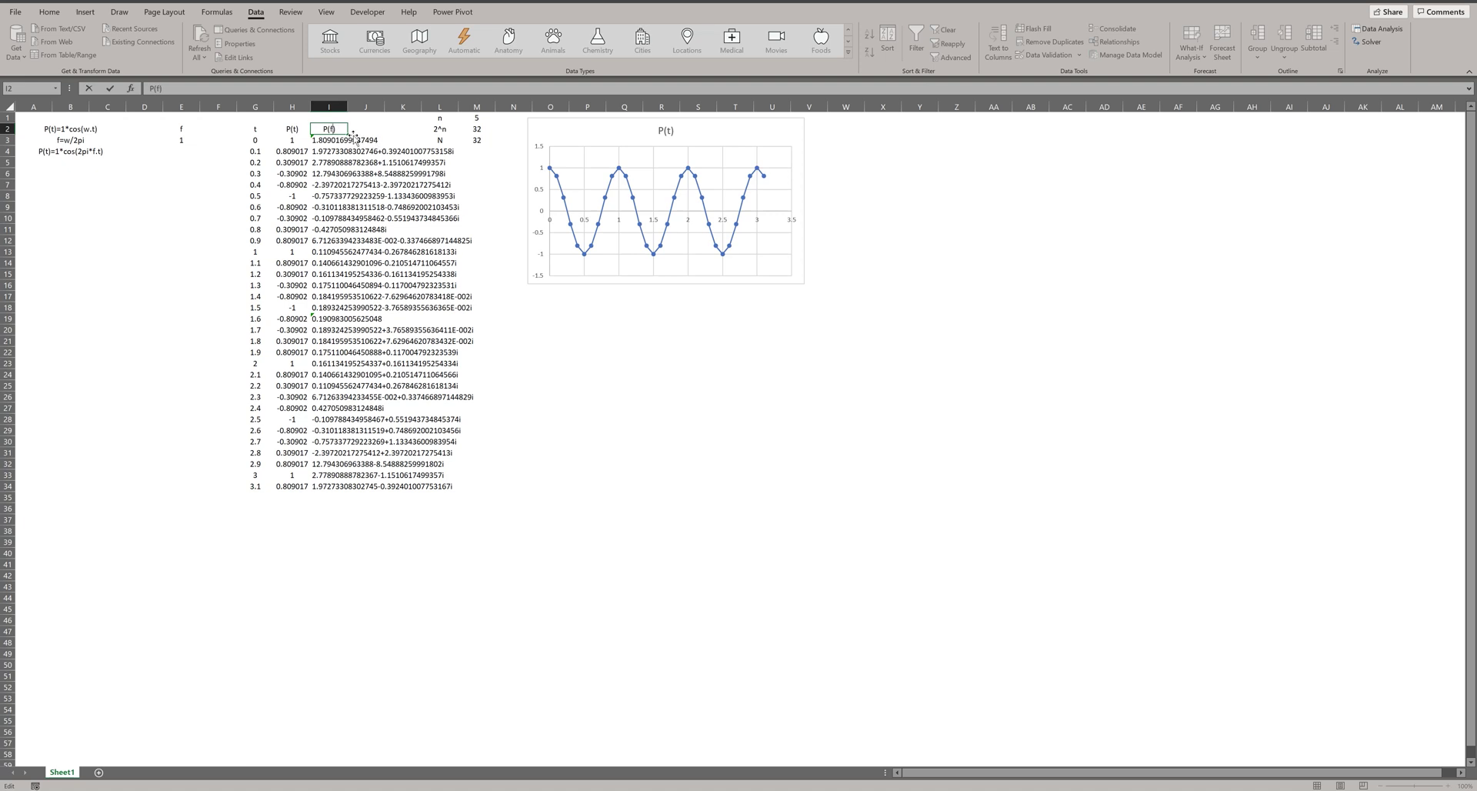
# Step: Head column J as |P(f)| in cell J2
pyautogui.hotkey('ctrl', 'Return')
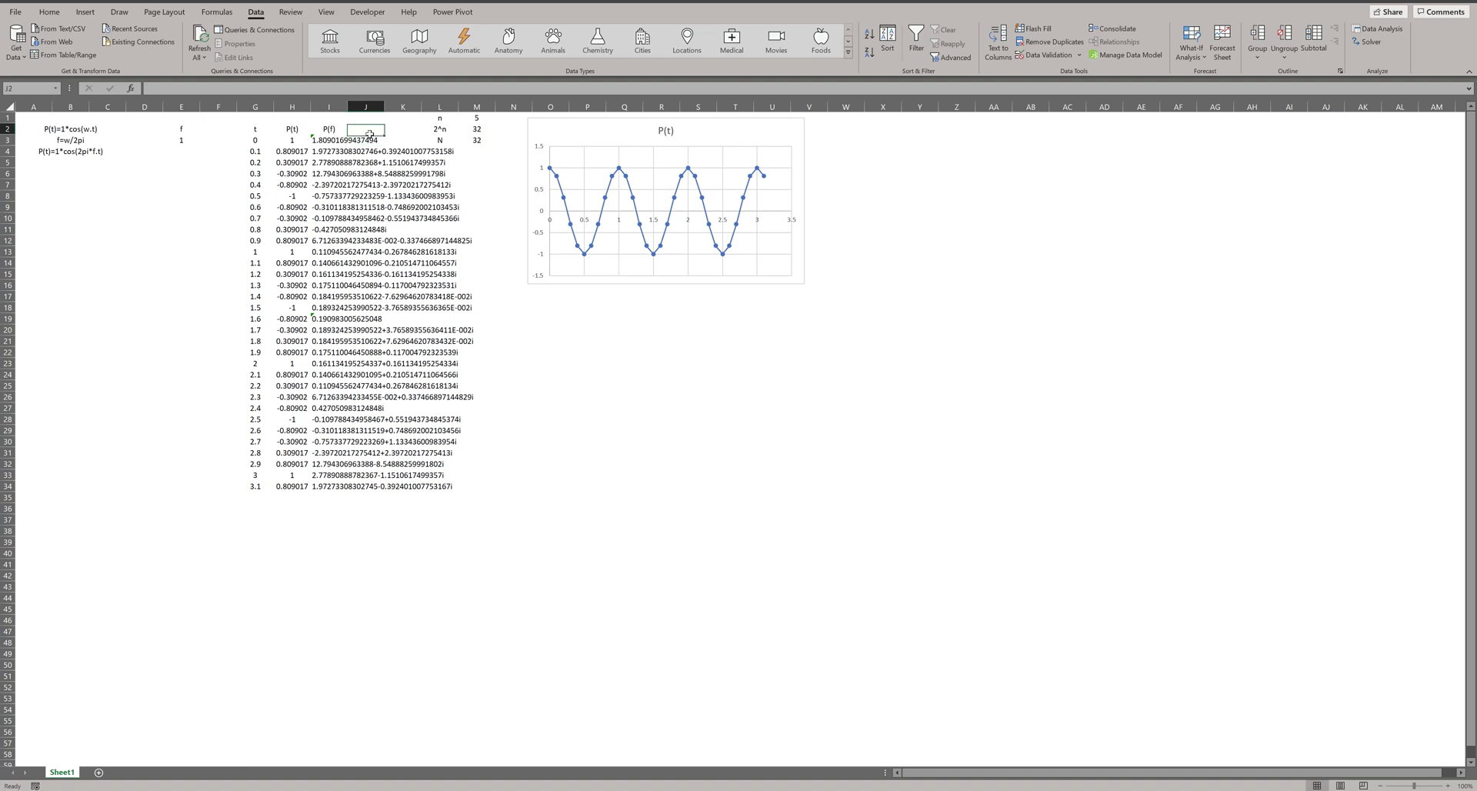
pyautogui.hotkey('ctrl', 'c')
pyautogui.click(377, 134)
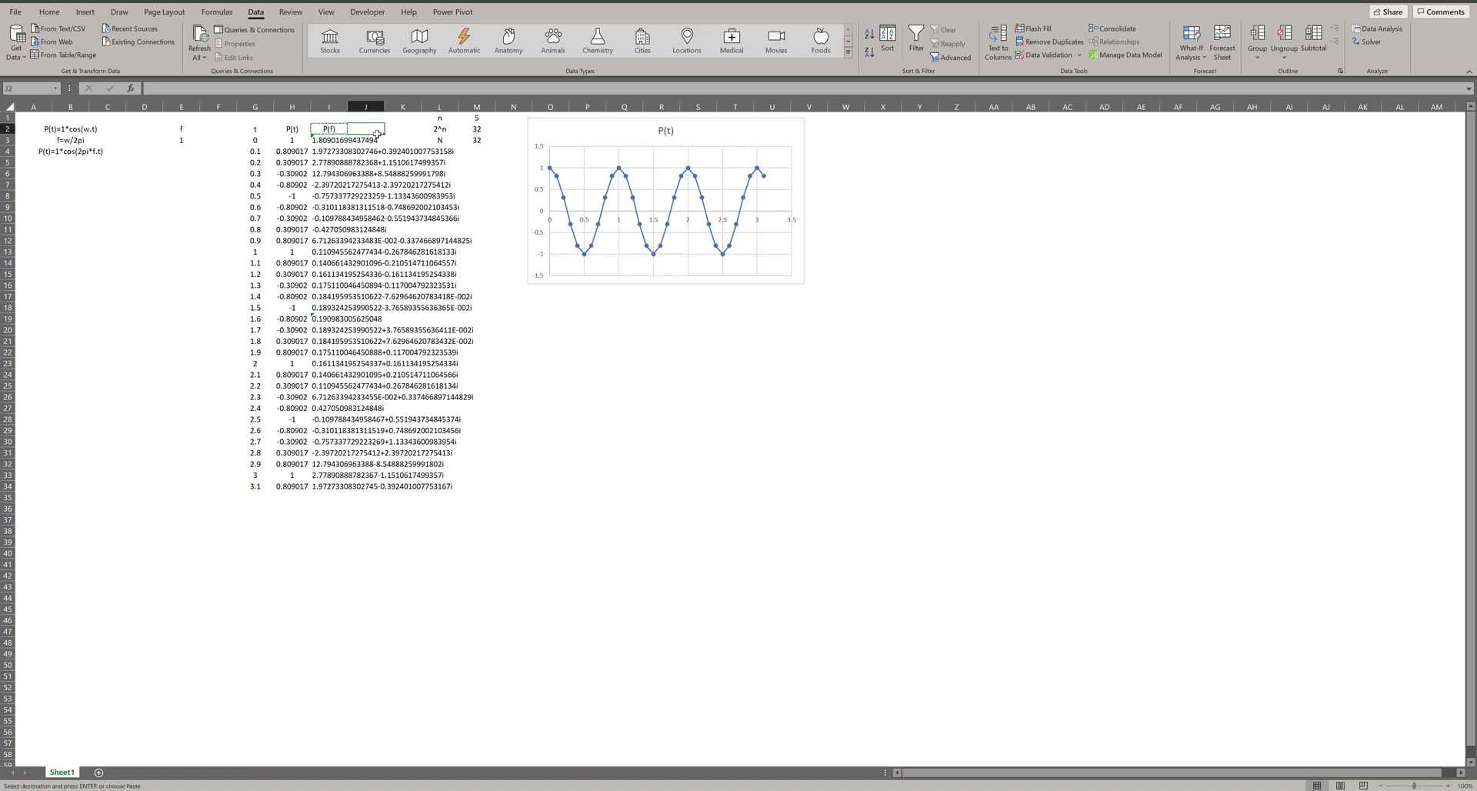
pyautogui.write('=')
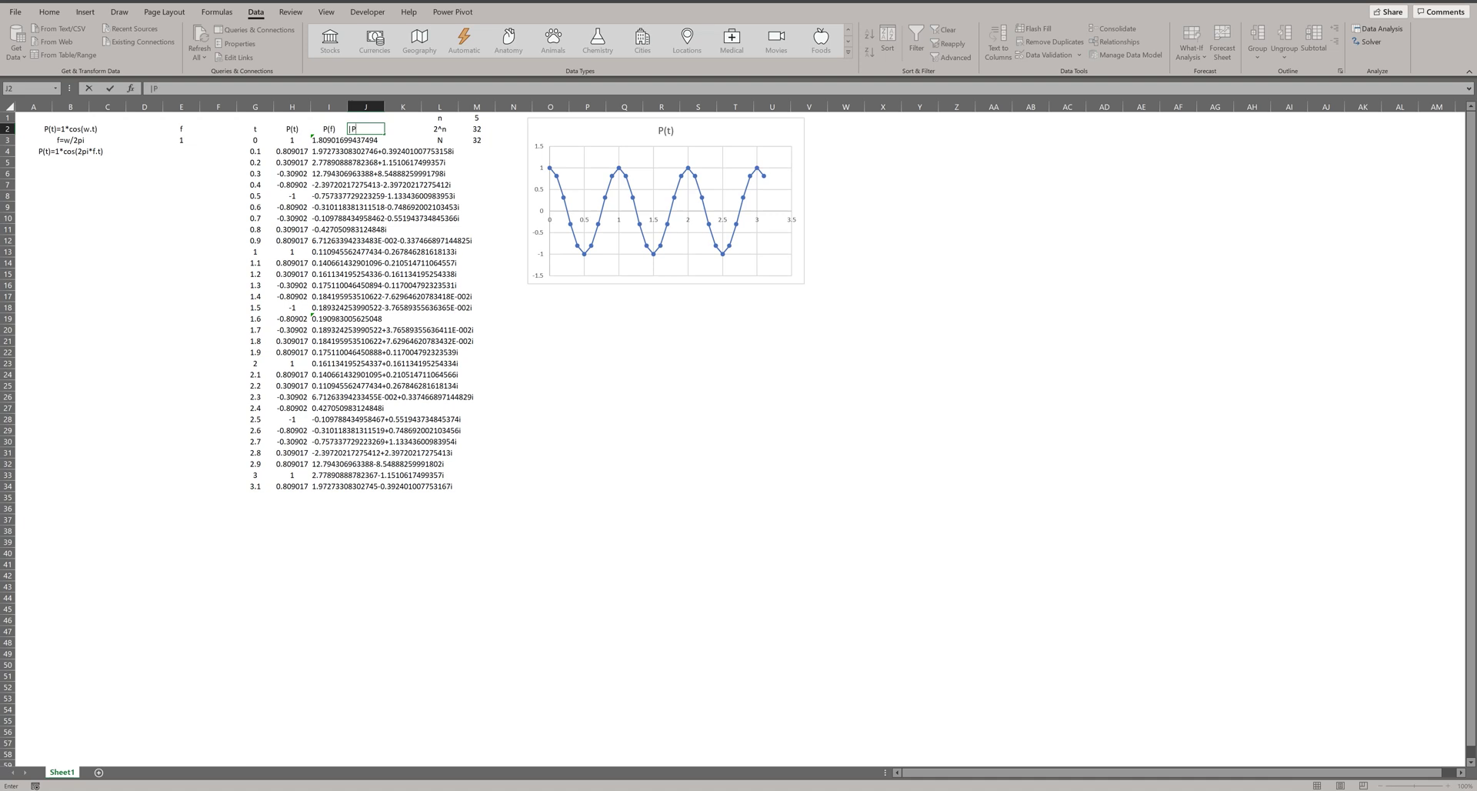
pyautogui.write('P(f)|')
pyautogui.hotkey('ctrl', 'Return')
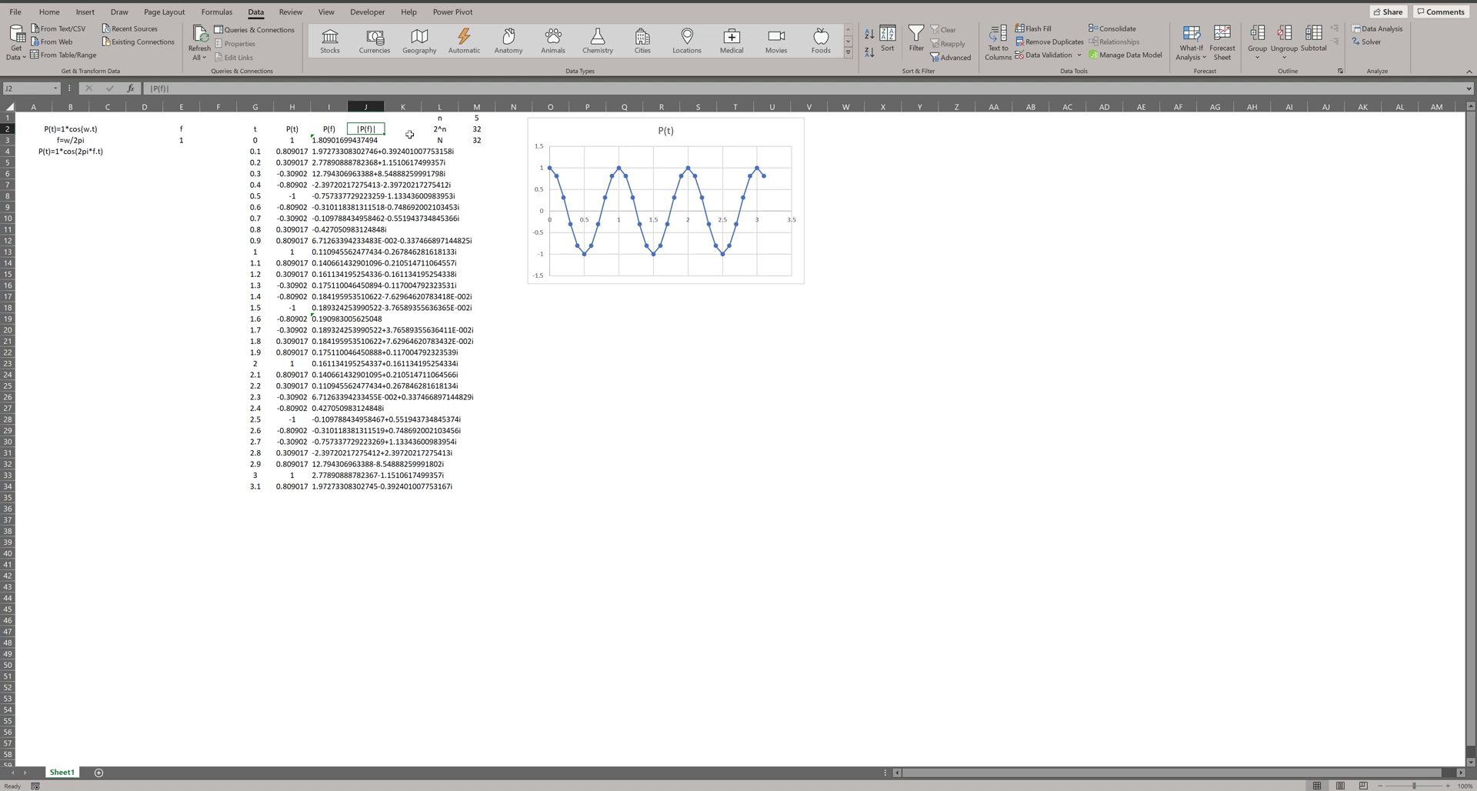
# Step: Enter =IMABS(I3) in J3 and fill it down to J34
pyautogui.click(369, 142)
pyautogui.write('=abs')
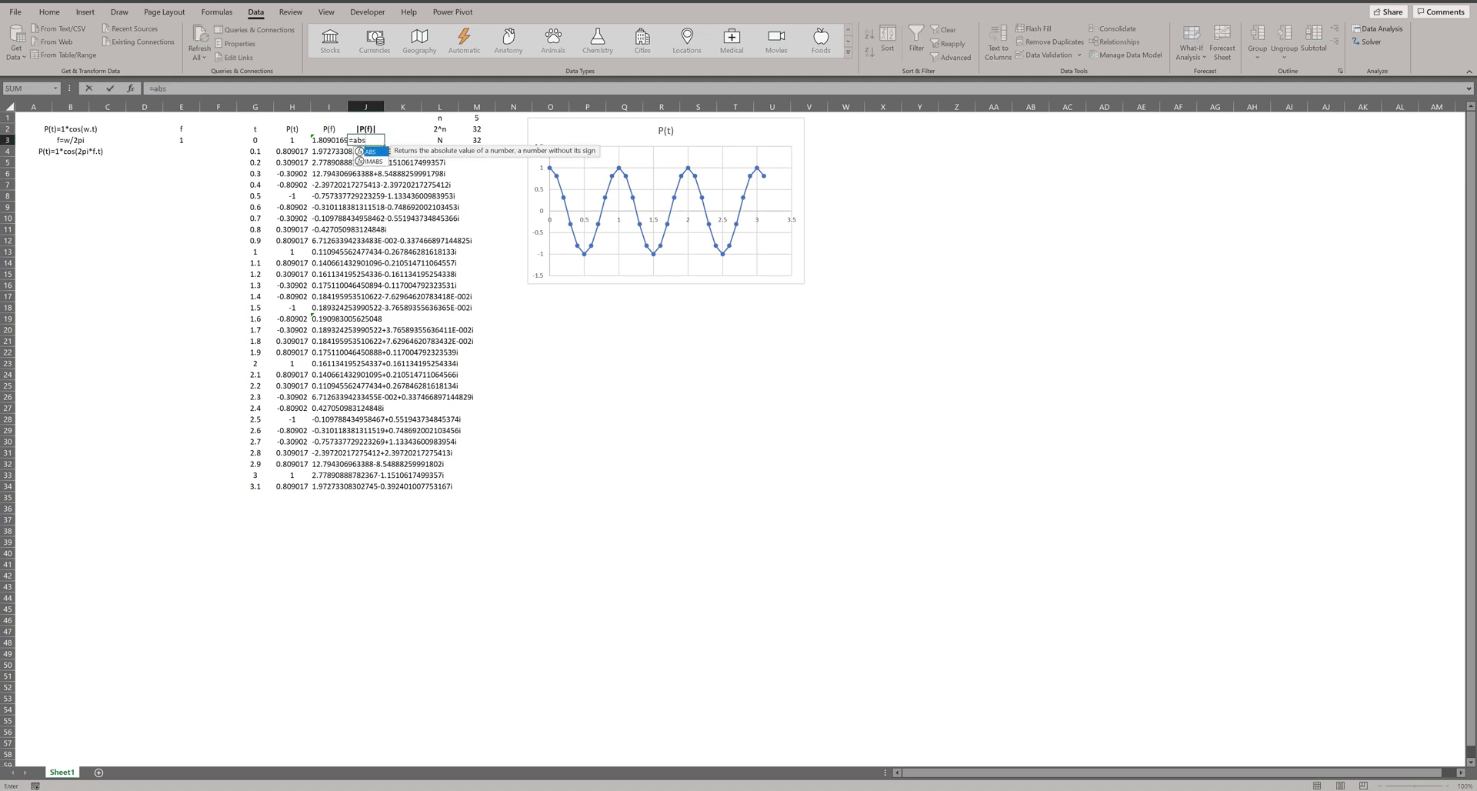
pyautogui.press('Down')
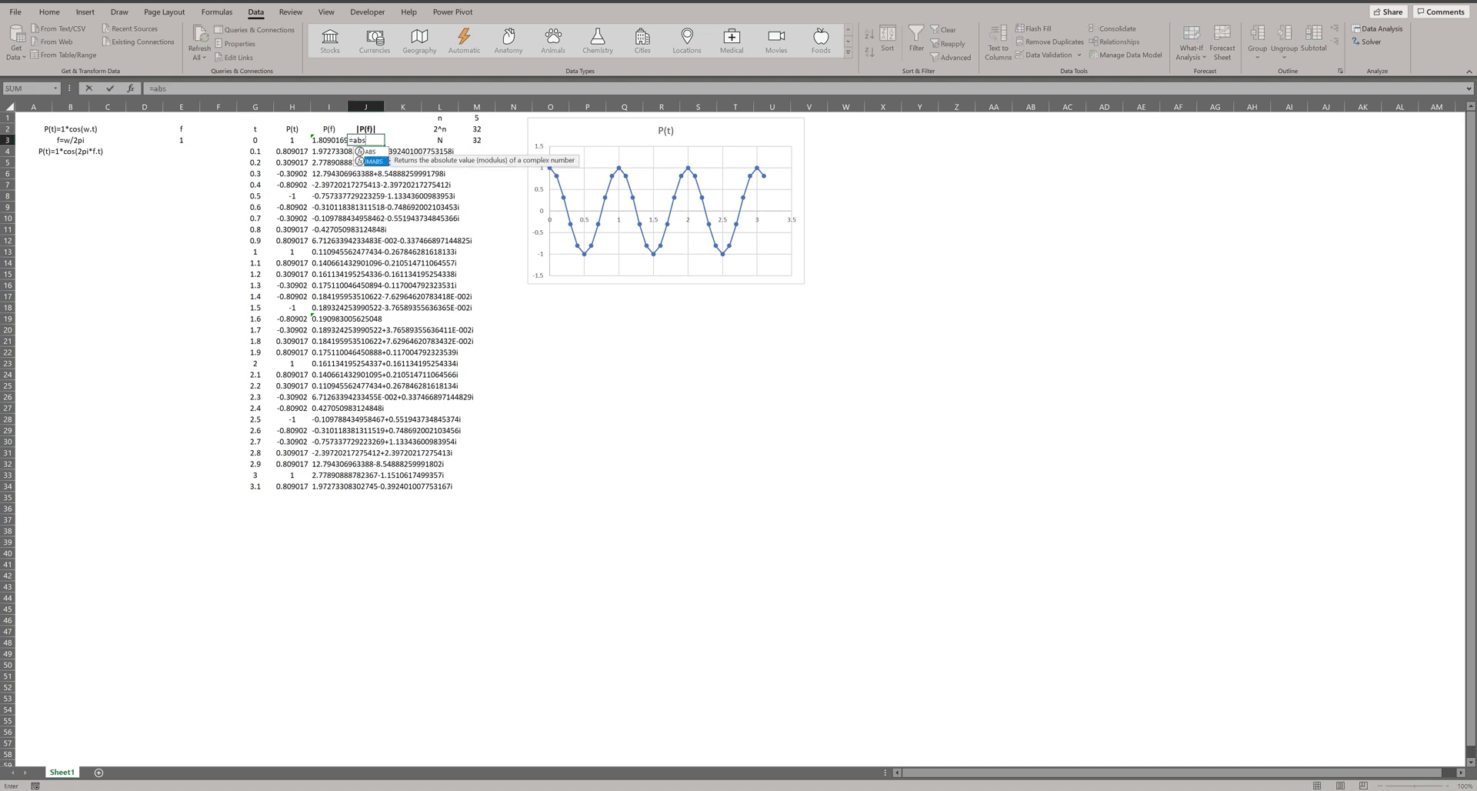
pyautogui.press('Tab')
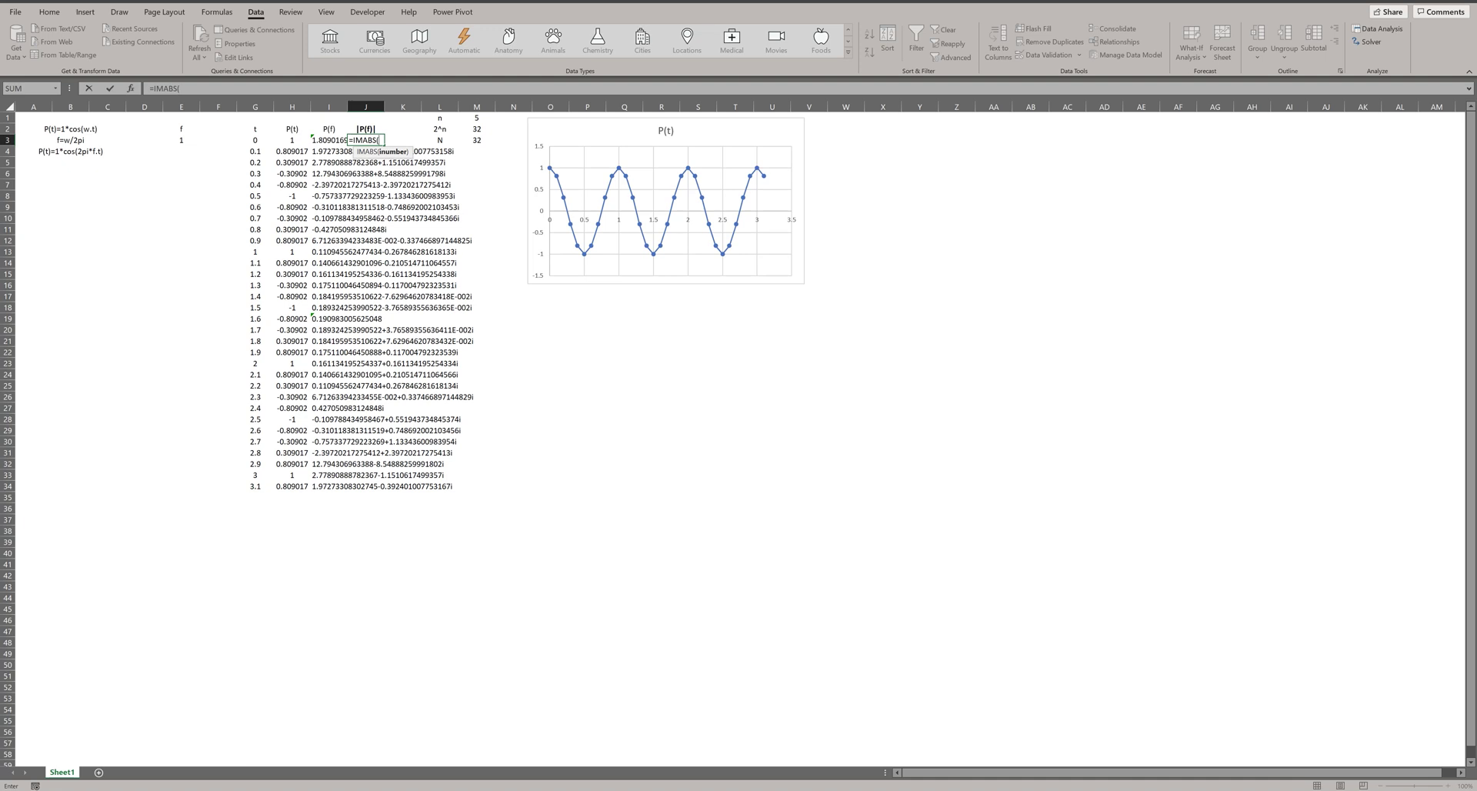
pyautogui.click(343, 141)
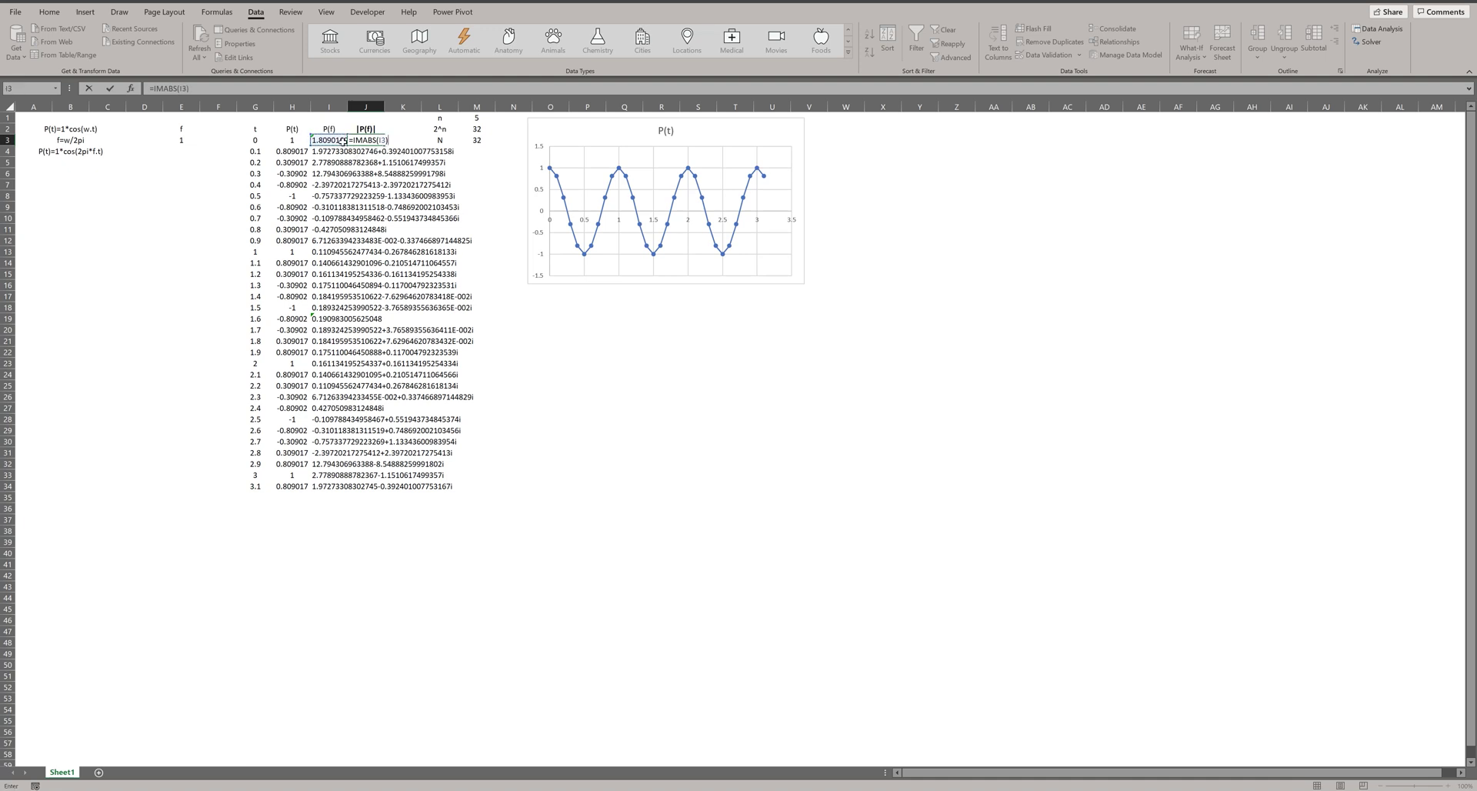
pyautogui.press('Return')
pyautogui.click(363, 143)
pyautogui.doubleClick(384, 146)
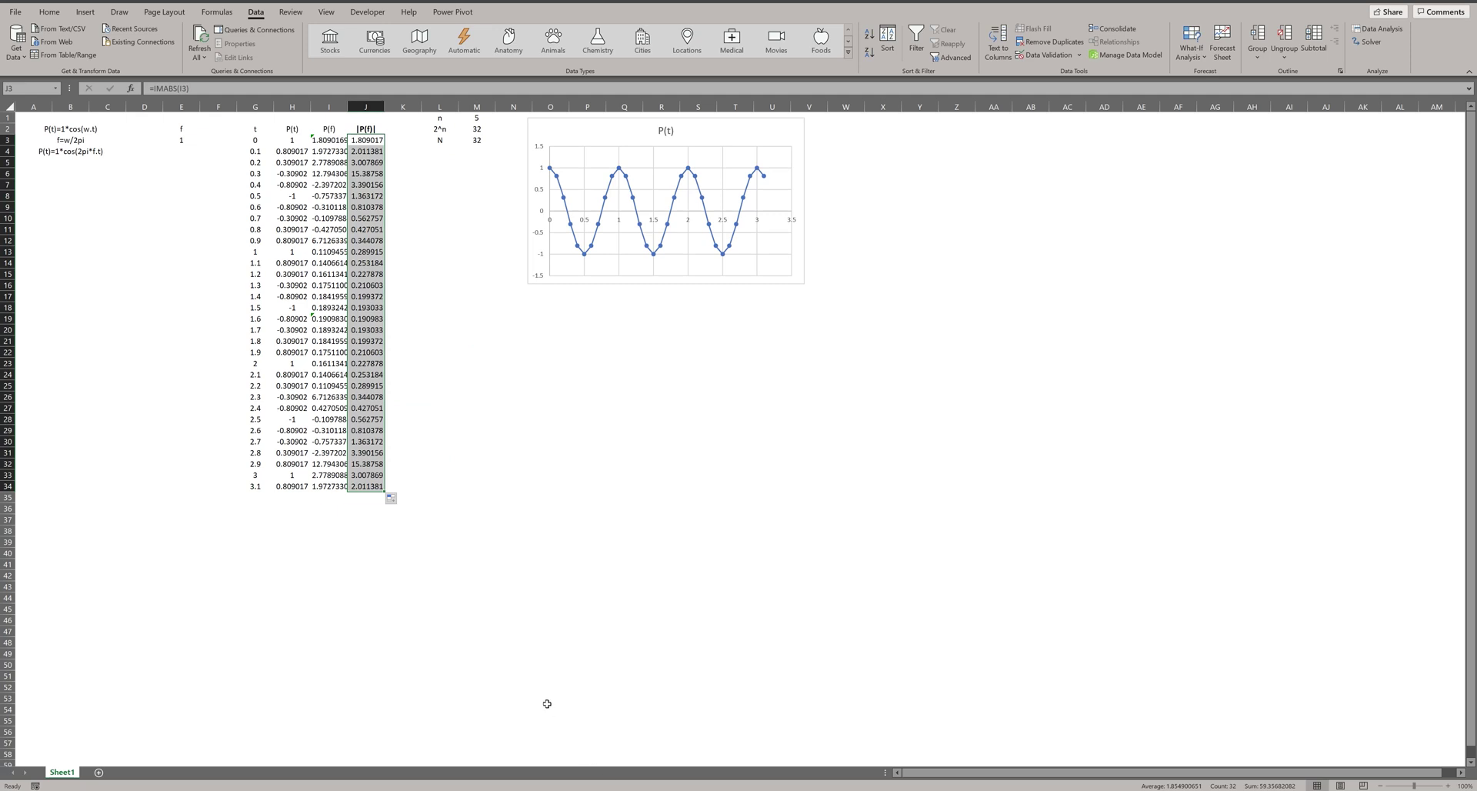
pyautogui.click(439, 151)
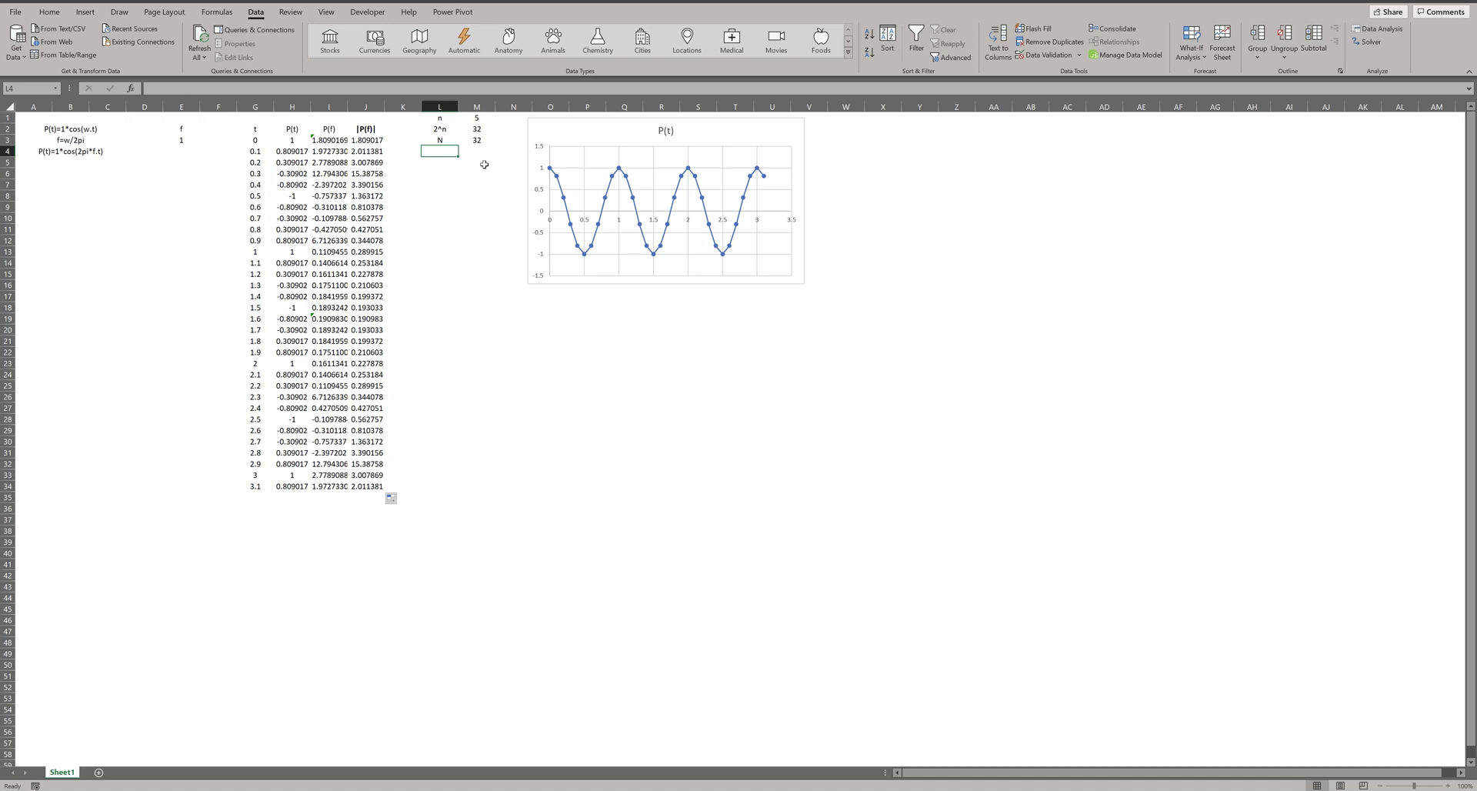
# Step: Add the label fs in cell L5
pyautogui.moveTo(376, 141); pyautogui.dragTo(368, 486)
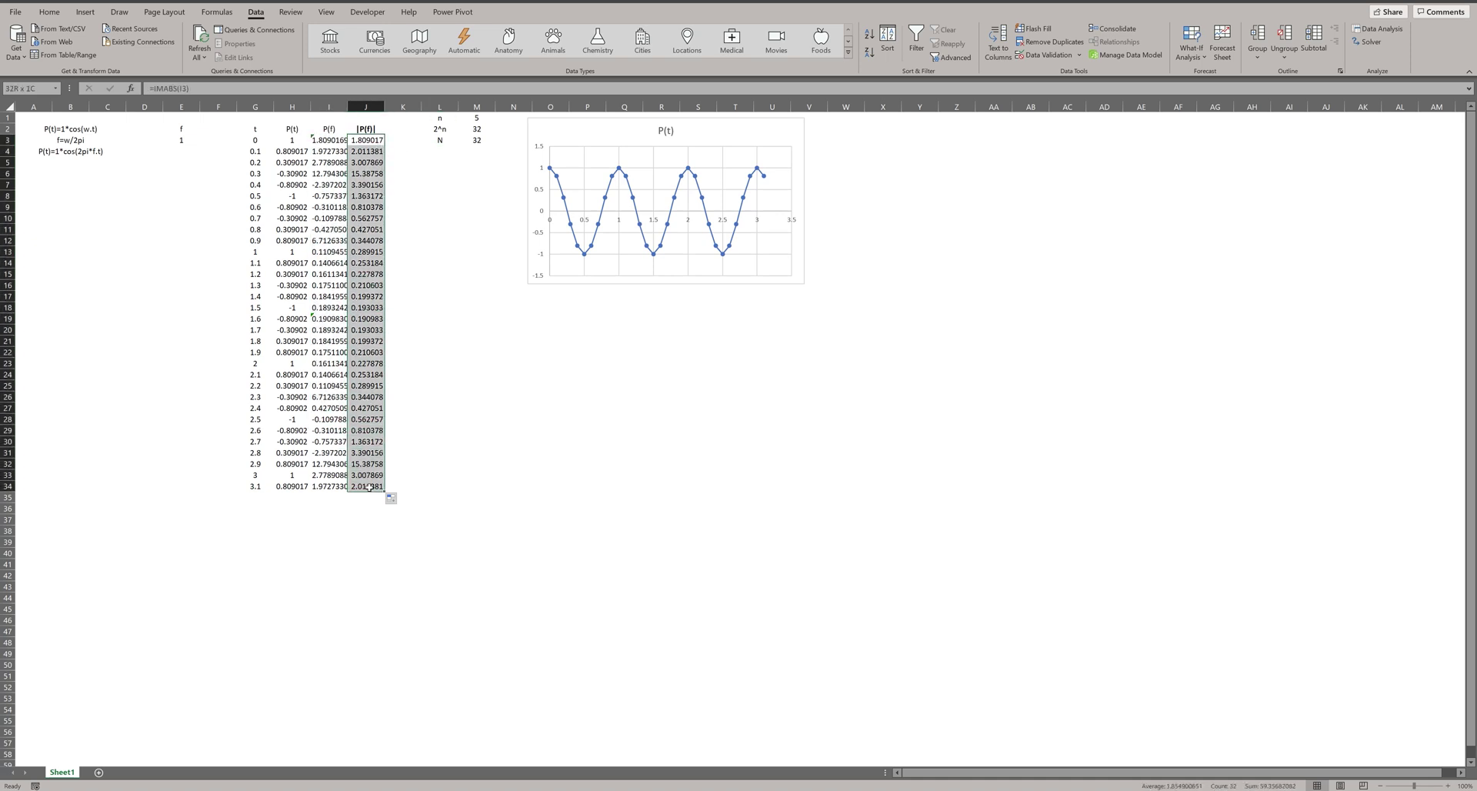
pyautogui.click(376, 111)
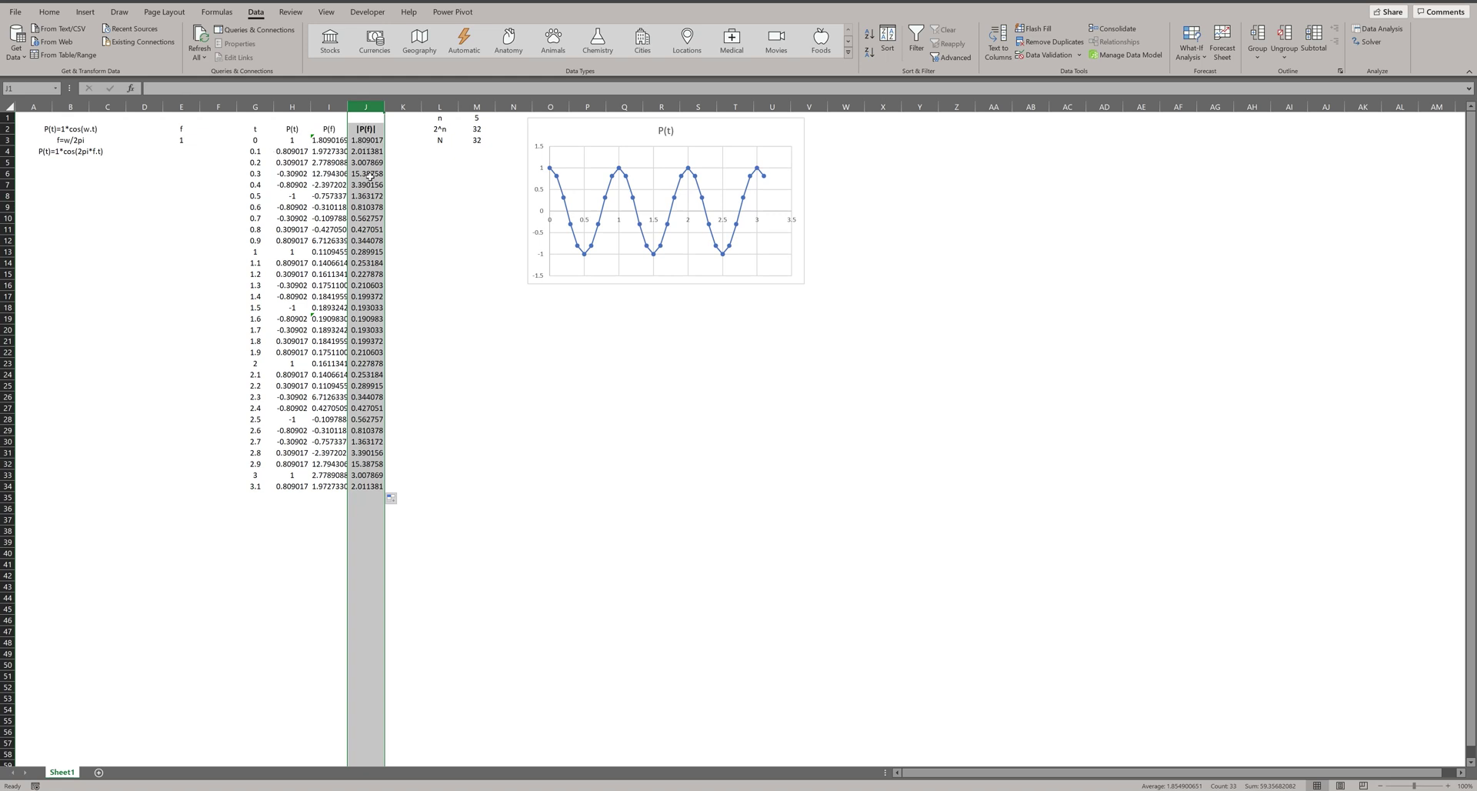
pyautogui.click(454, 160)
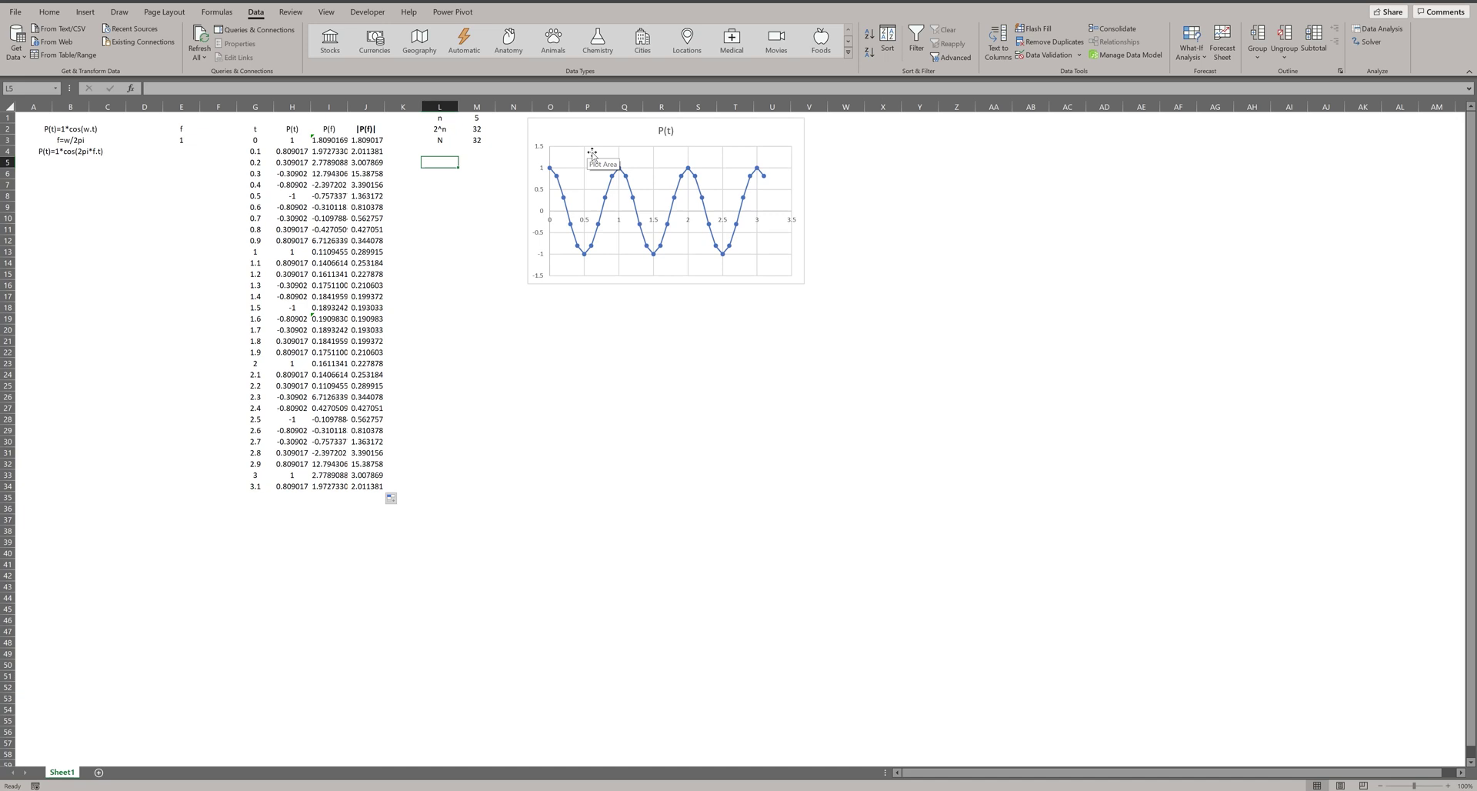
pyautogui.write('fs')
pyautogui.press('Tab')
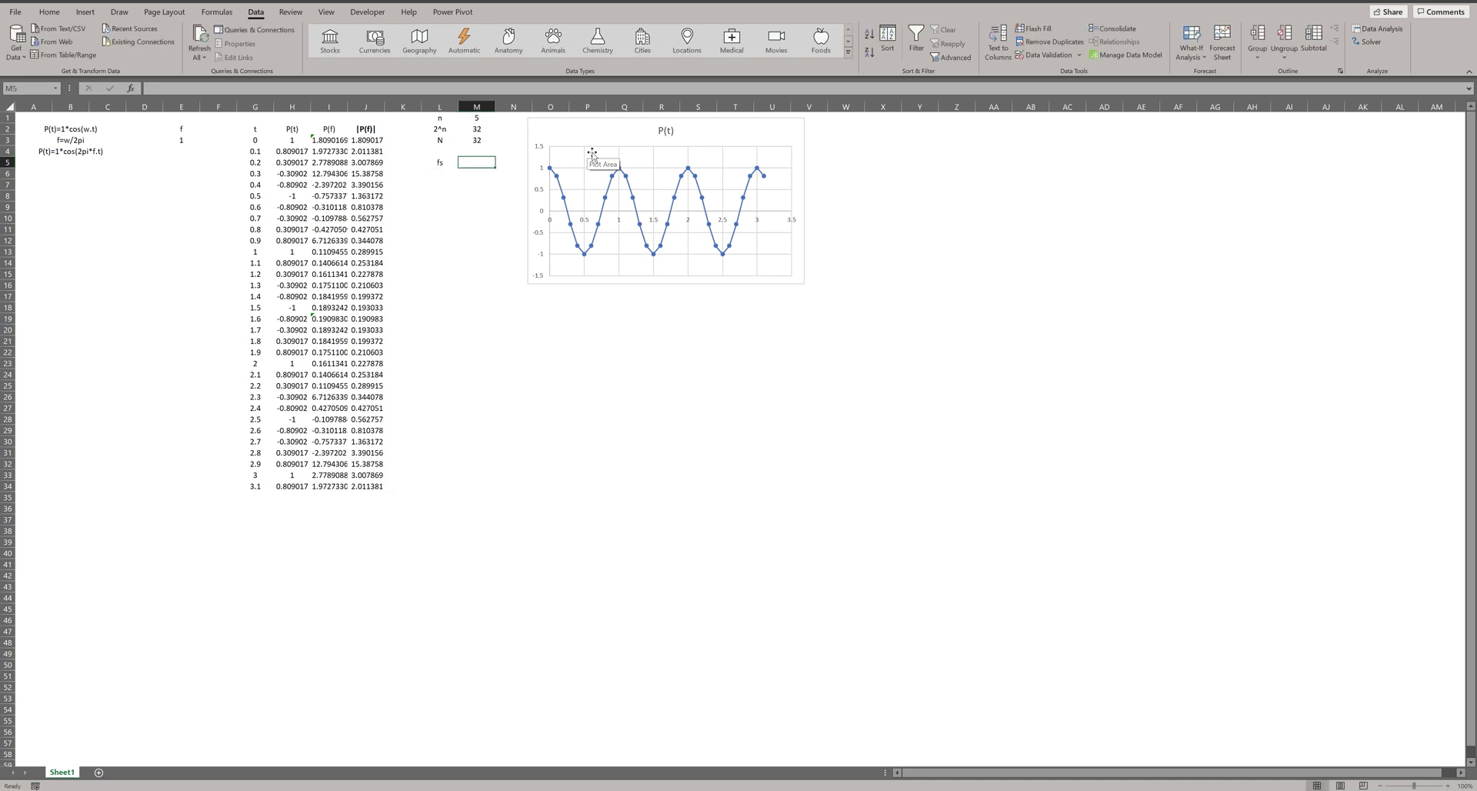
pyautogui.press('Left')
pyautogui.press('Down')
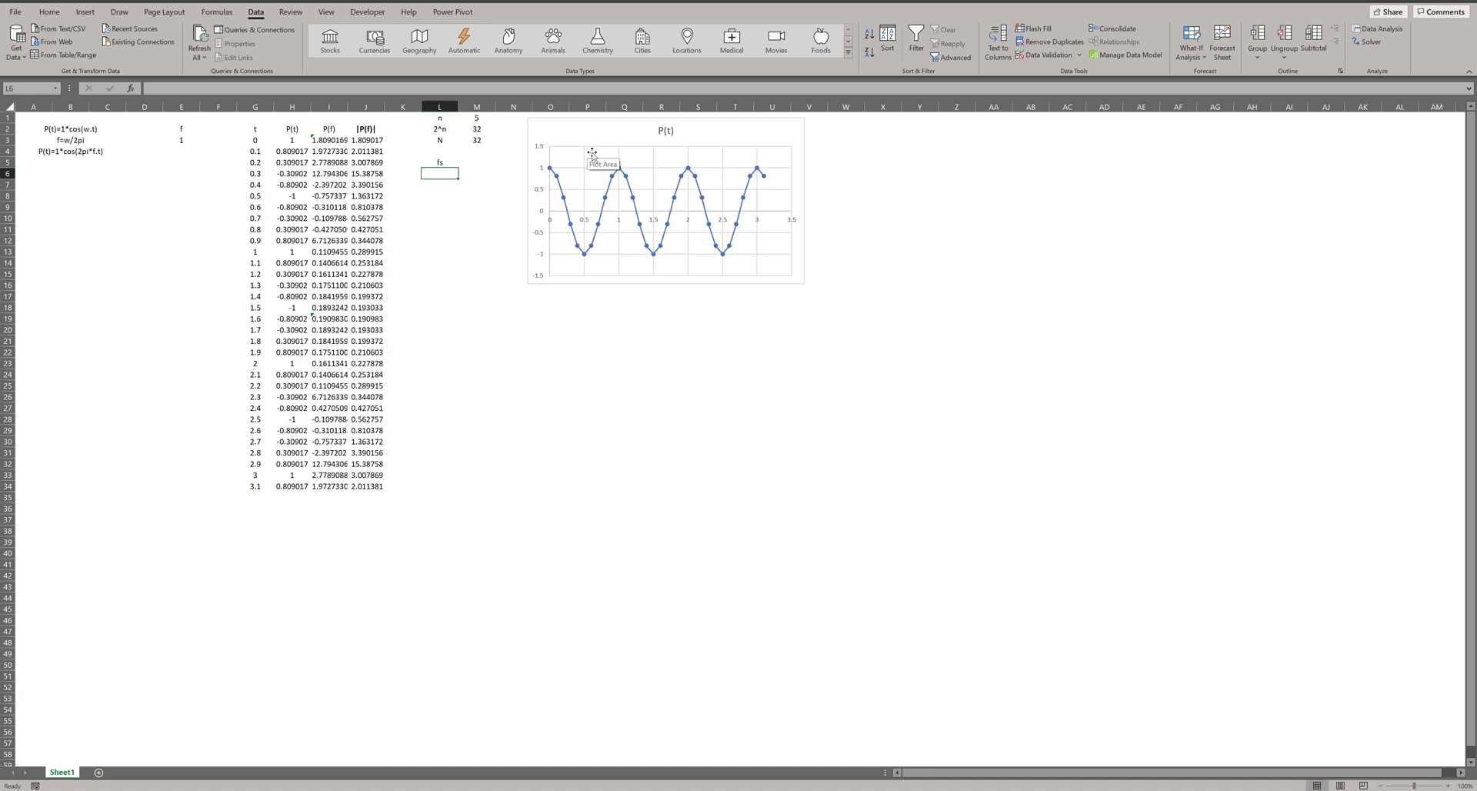
# Step: Add the label T in L4 and begin its value formula in M4
pyautogui.press('Up')
pyautogui.press('Up')
pyautogui.write('T')
pyautogui.press('Tab')
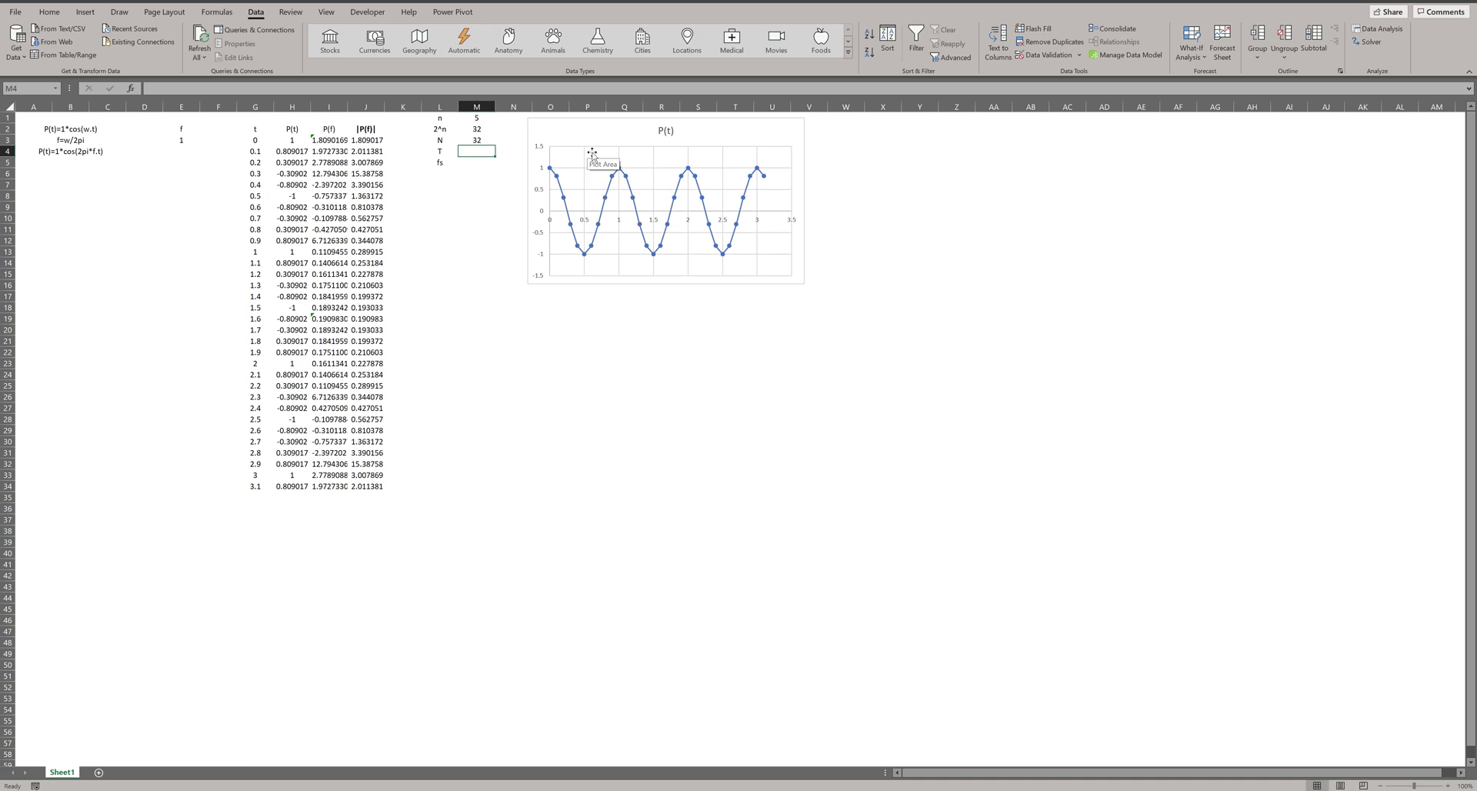
pyautogui.write('=(')
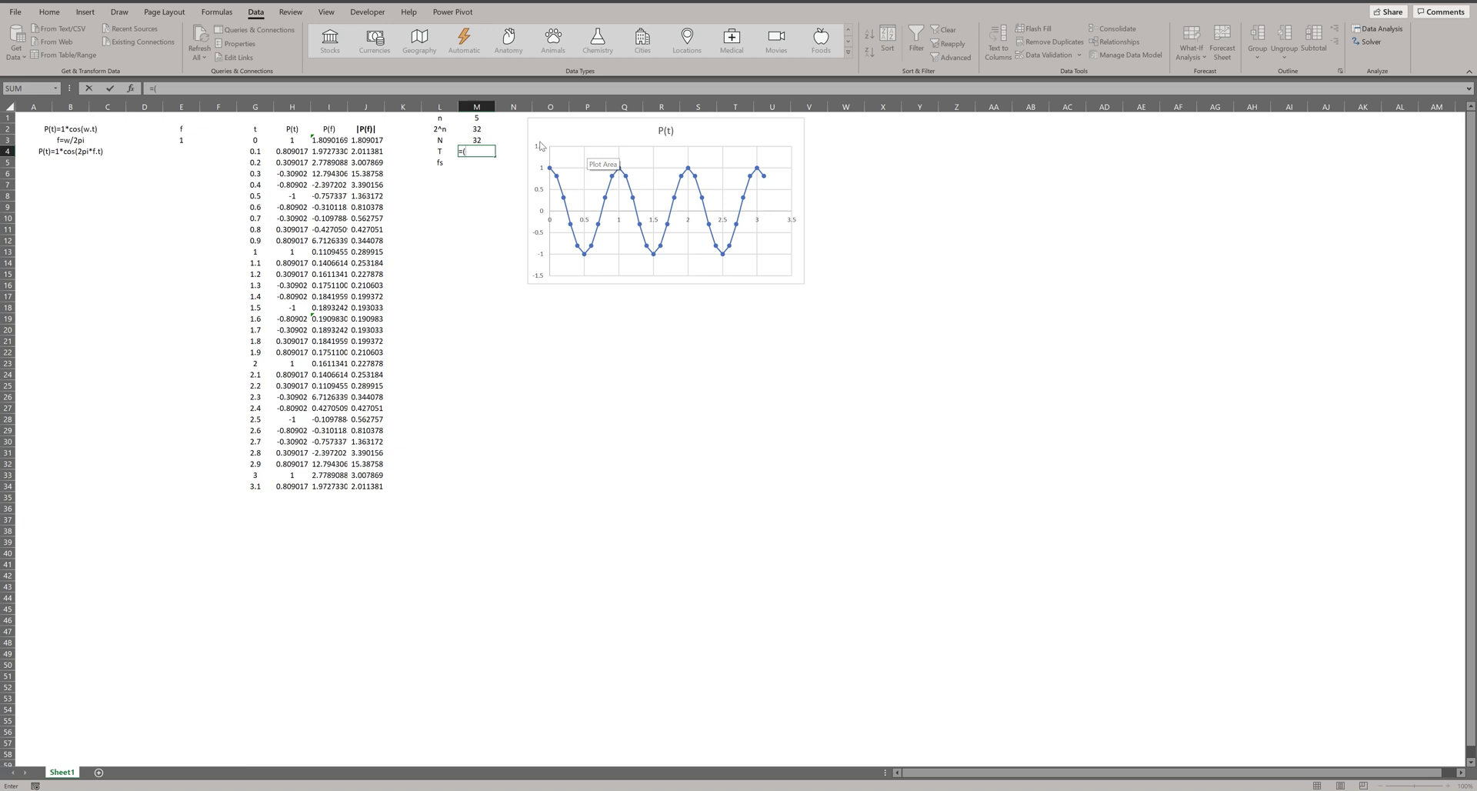
# Step: Rename T to Delta_t and set M4 to =G4-G3, a 0.1 time step
pyautogui.click(478, 141)
pyautogui.press('Escape')
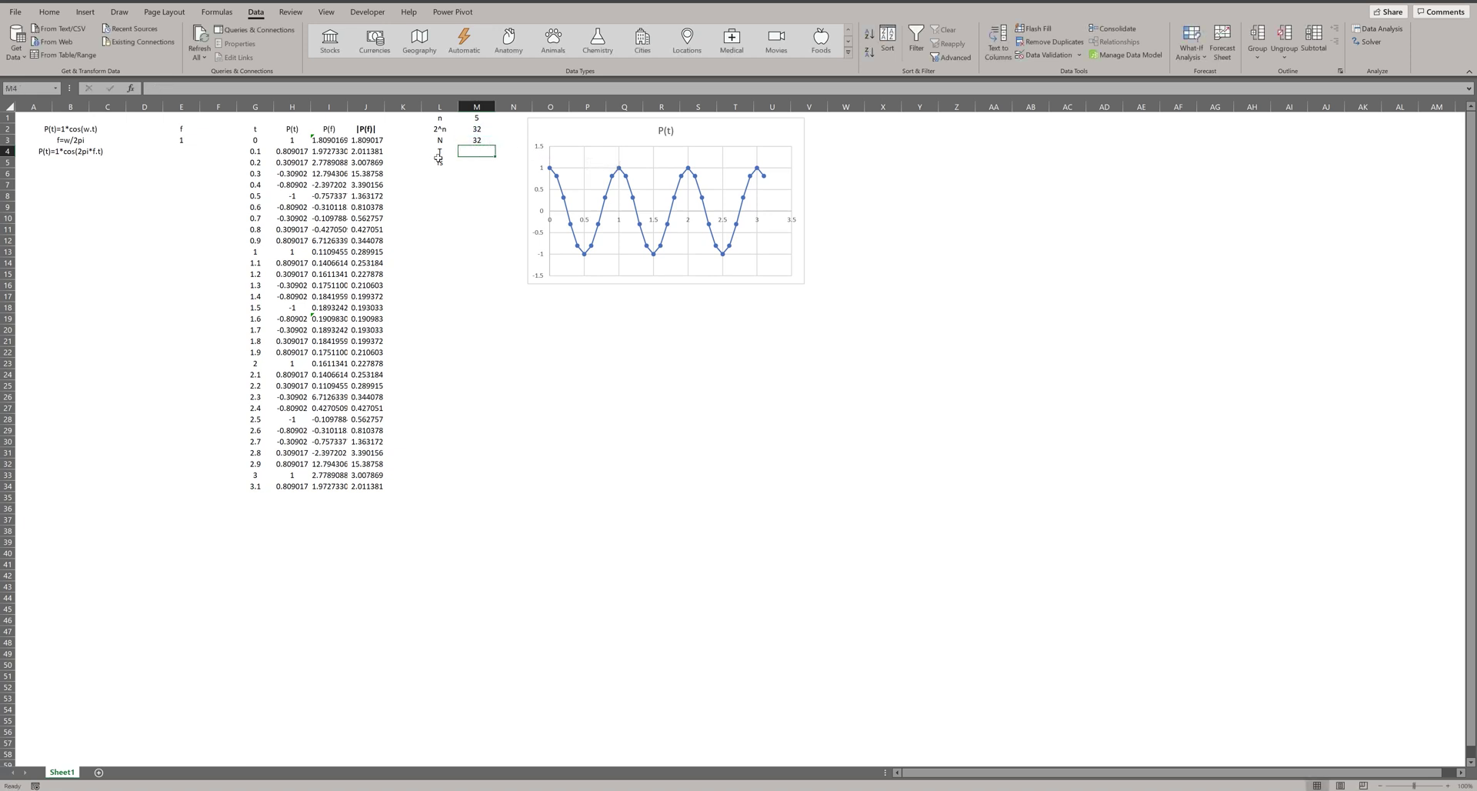
pyautogui.click(437, 157)
pyautogui.write('Delta_t')
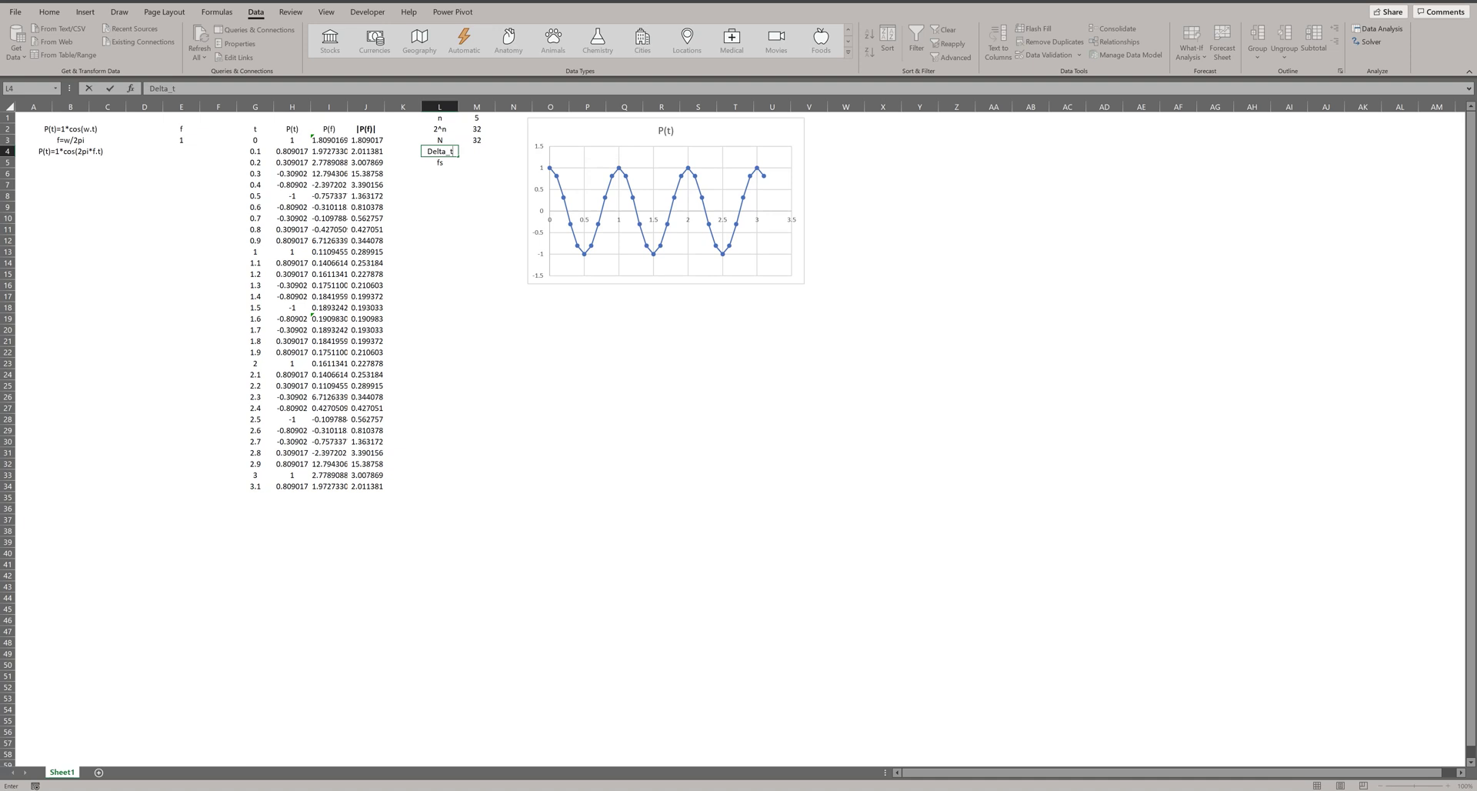
pyautogui.press('Tab')
pyautogui.write('=')
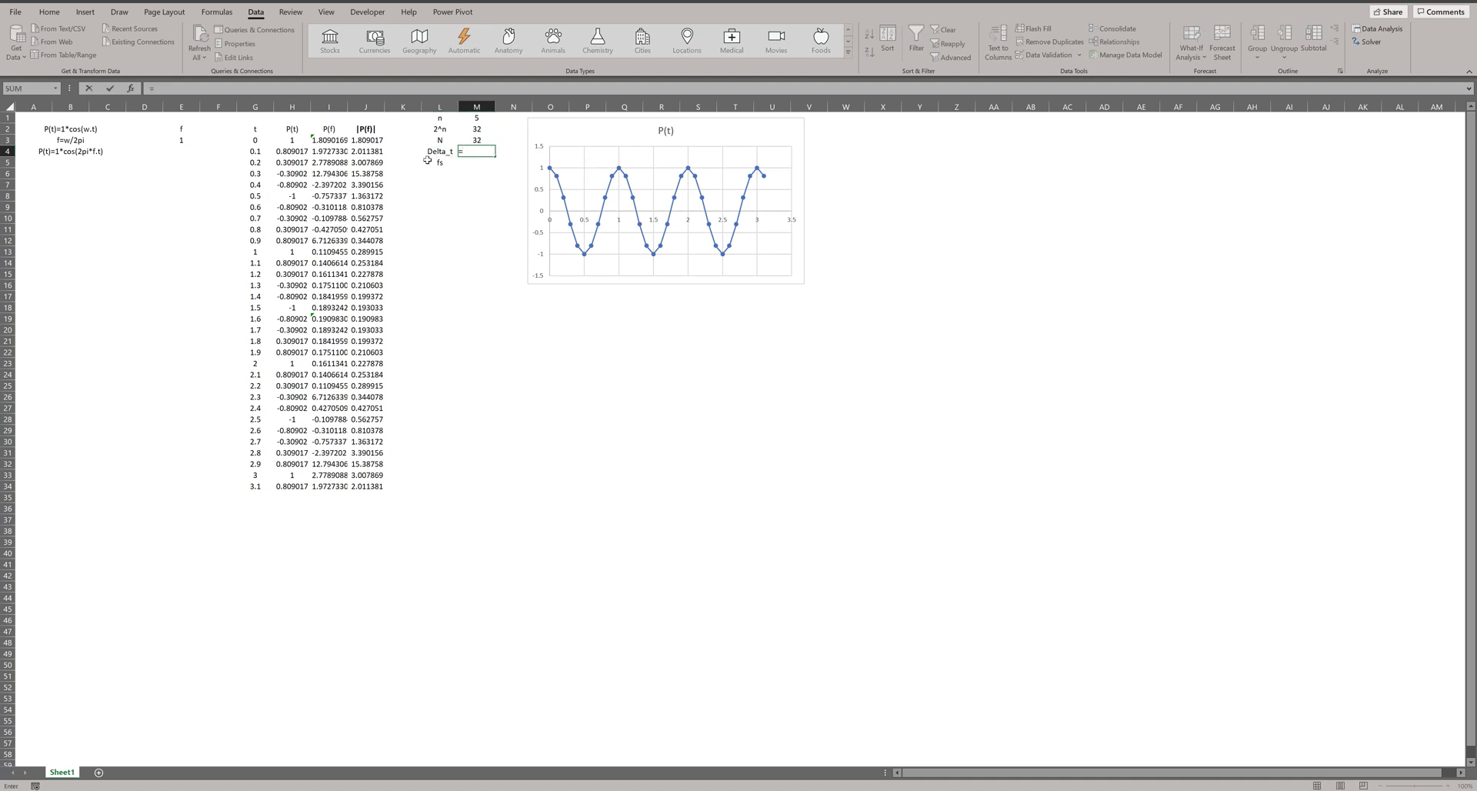
pyautogui.click(255, 152)
pyautogui.write('-')
pyautogui.click(265, 142)
pyautogui.press('Return')
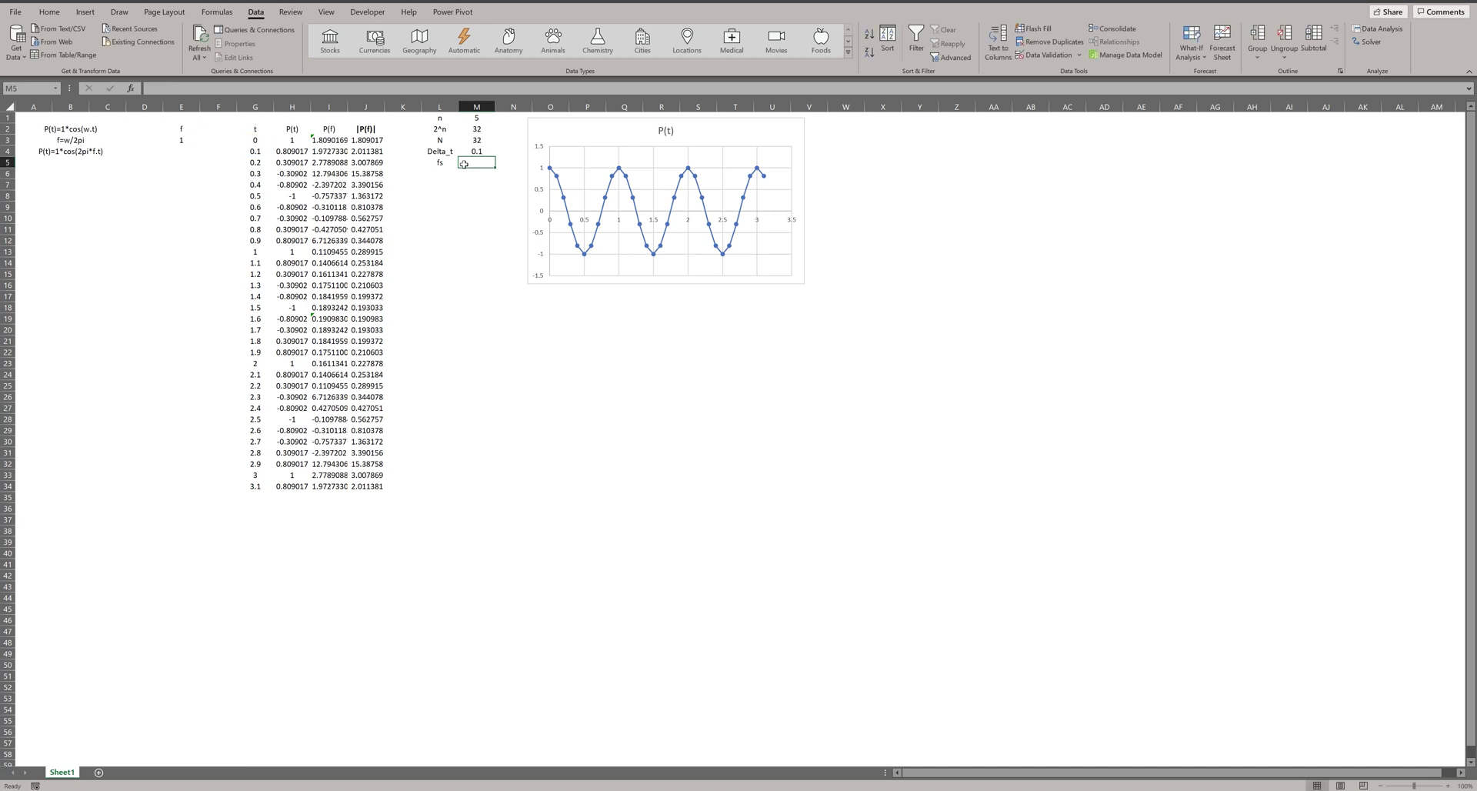
# Step: Set fs in M5 to =1/M4, giving 10
pyautogui.write('1/')
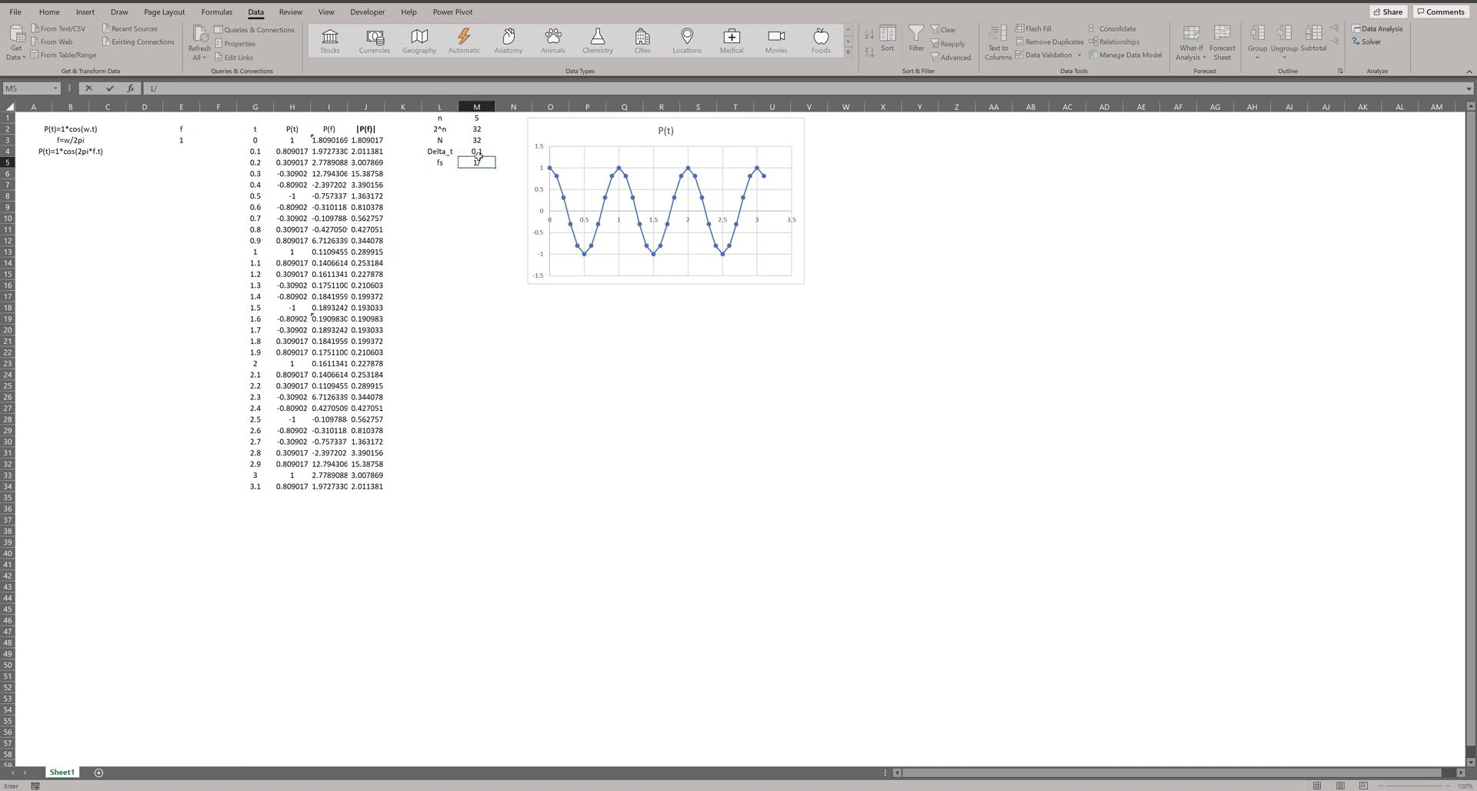
pyautogui.press('Up')
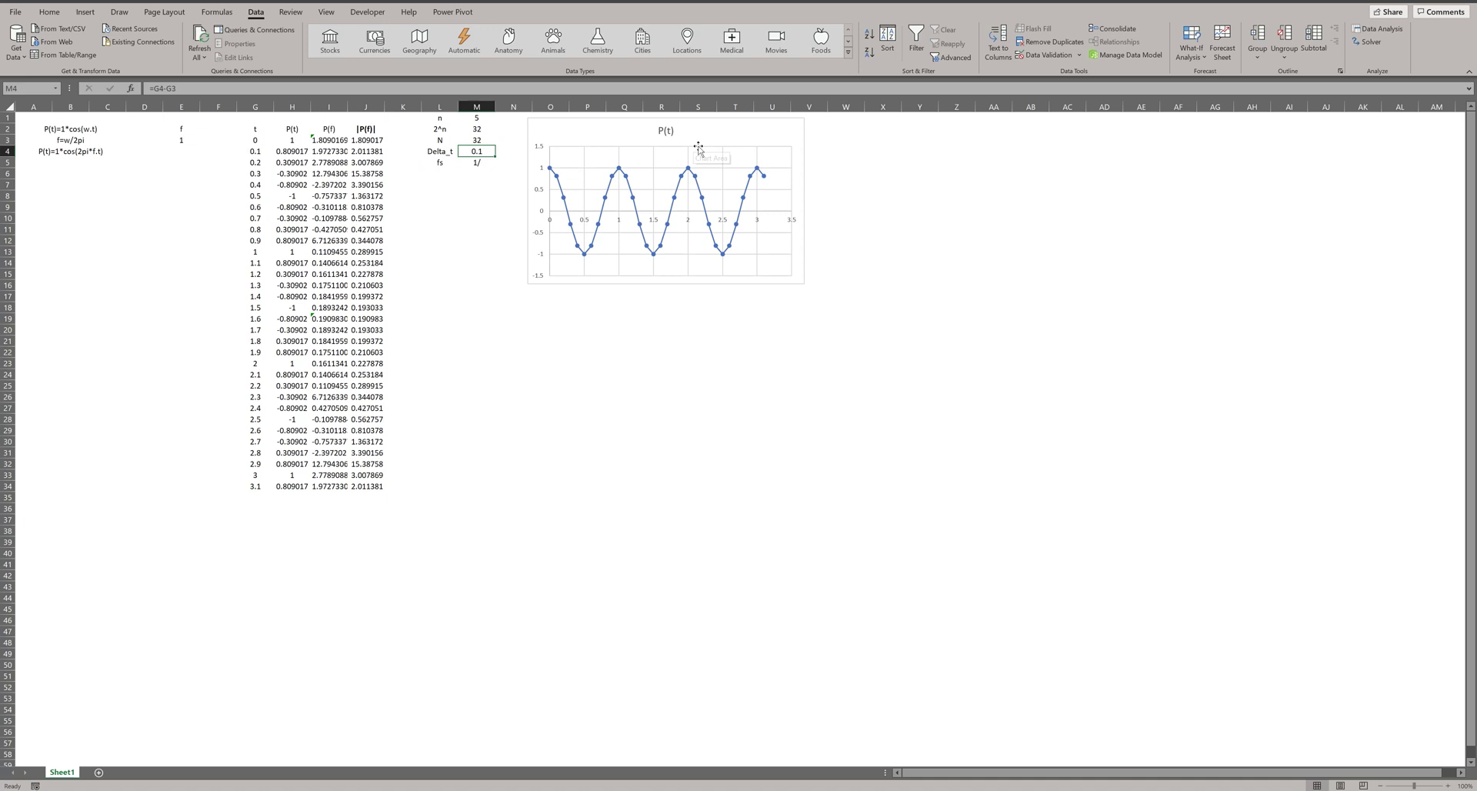
pyautogui.click(474, 164)
pyautogui.write('=')
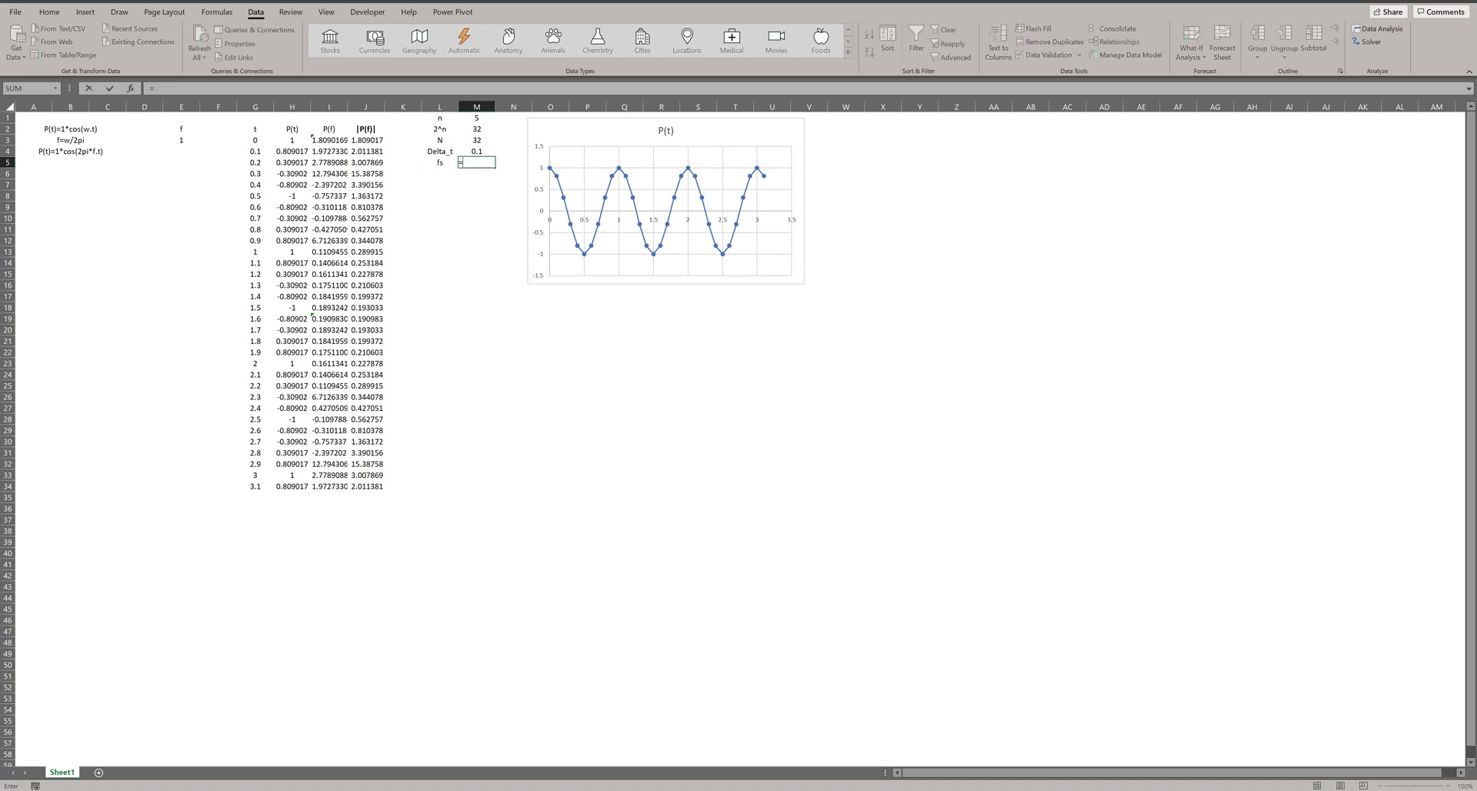
pyautogui.click(479, 153)
pyautogui.press('Return')
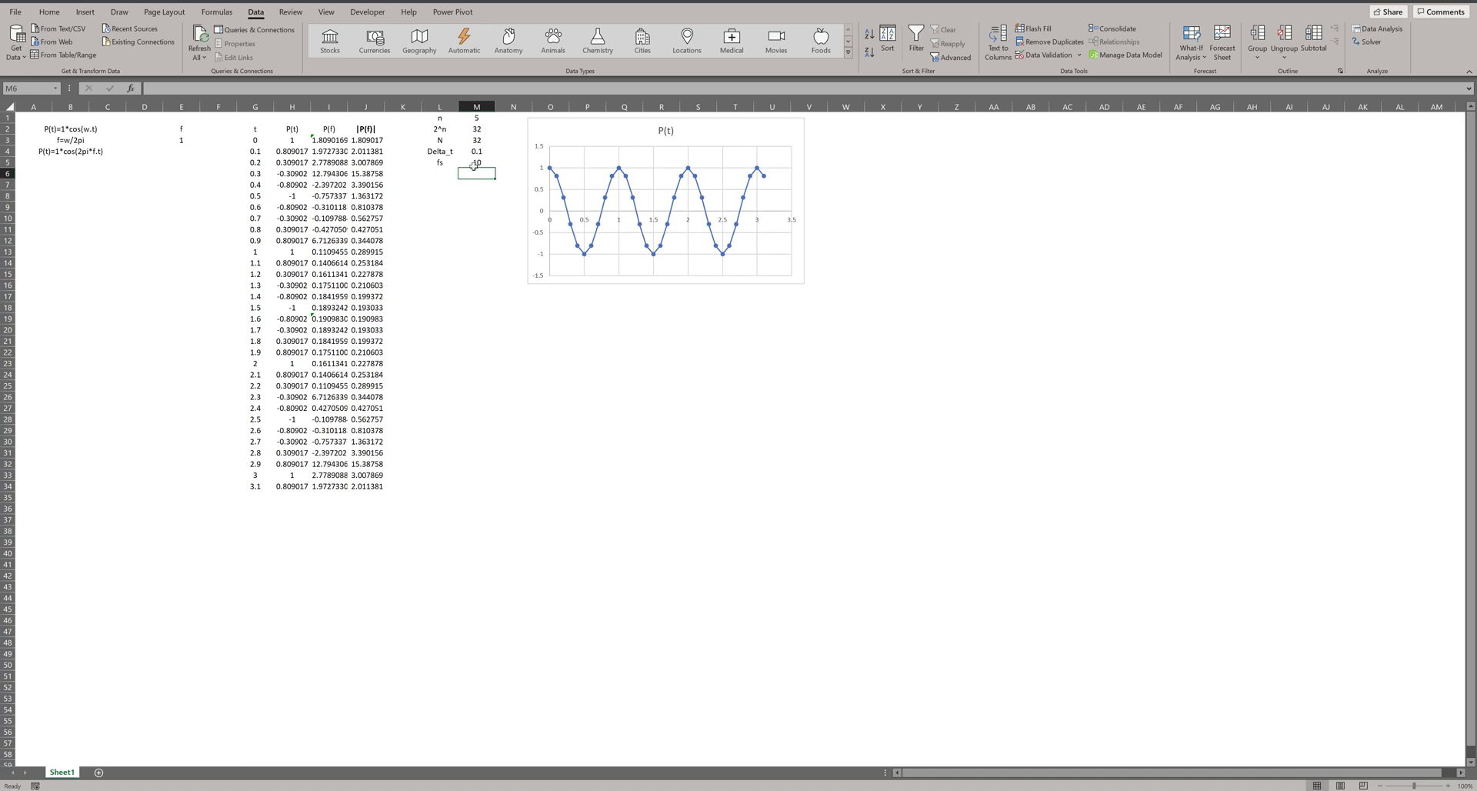
pyautogui.click(476, 163)
pyautogui.moveTo(480, 163)
pyautogui.mouseDown()
pyautogui.moveTo(452, 166)
pyautogui.moveTo(475, 164)
pyautogui.mouseUp()
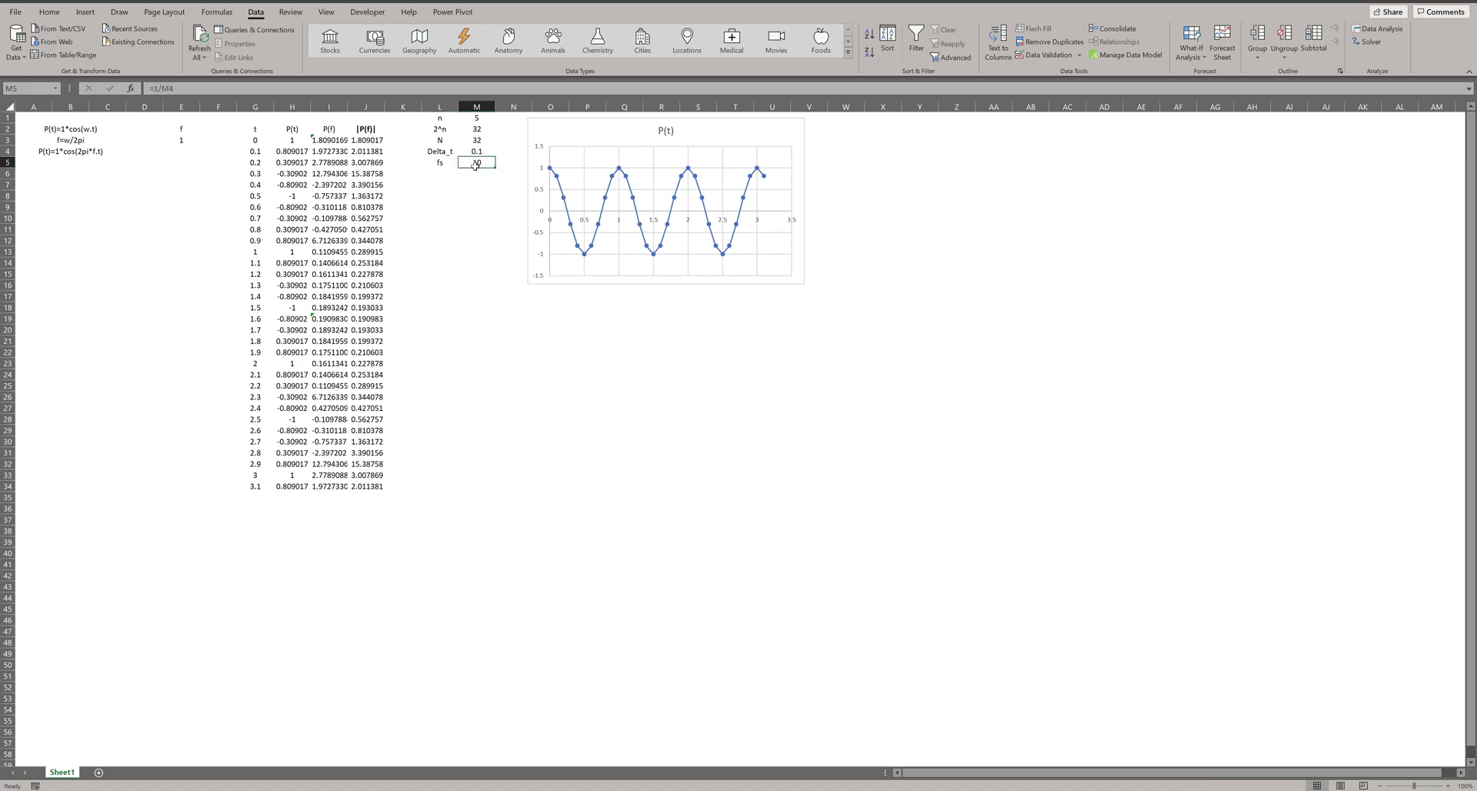
pyautogui.click(438, 178)
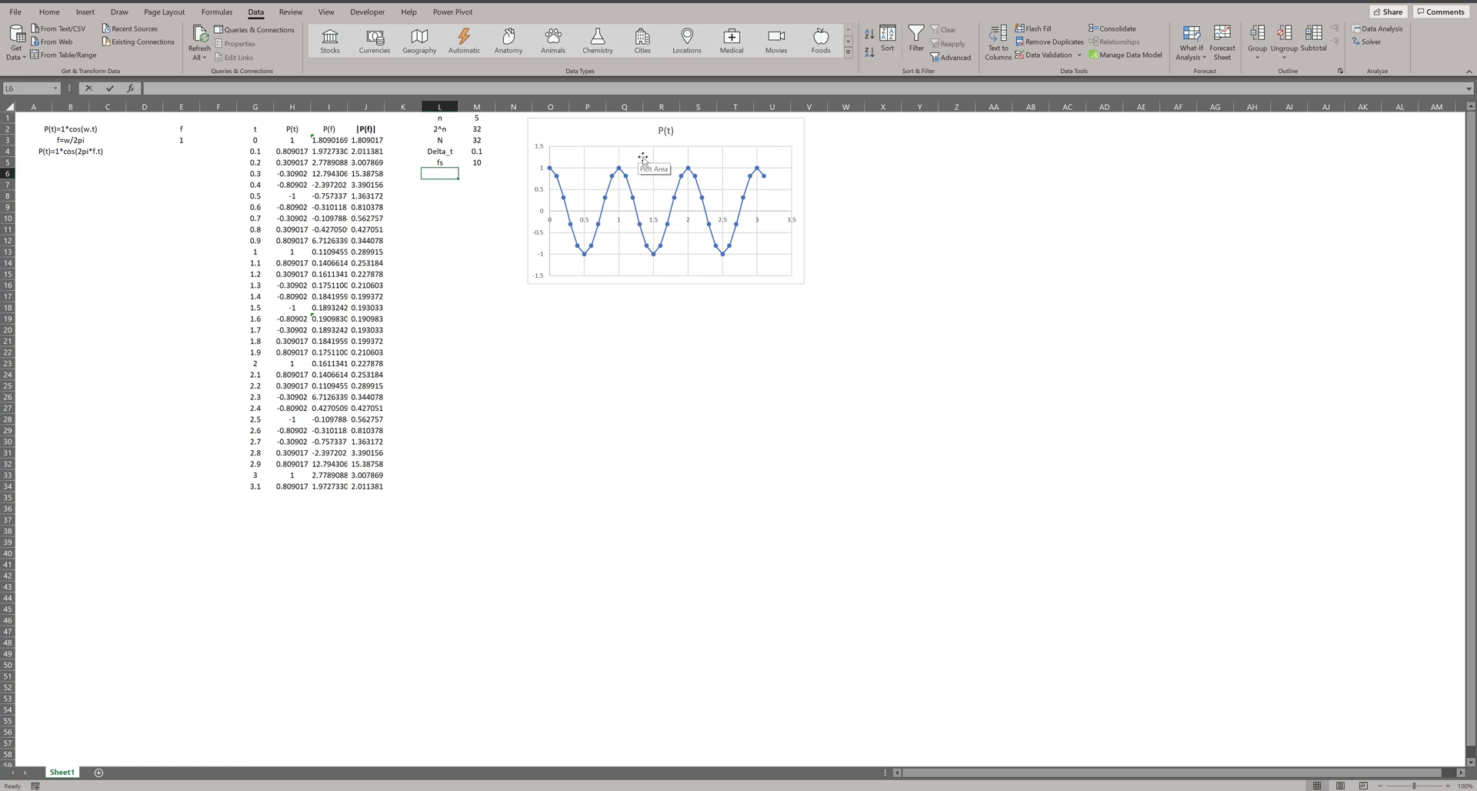
# Step: Label cell L6 as Delta_f, correcting the typos along the way
pyautogui.write('T')
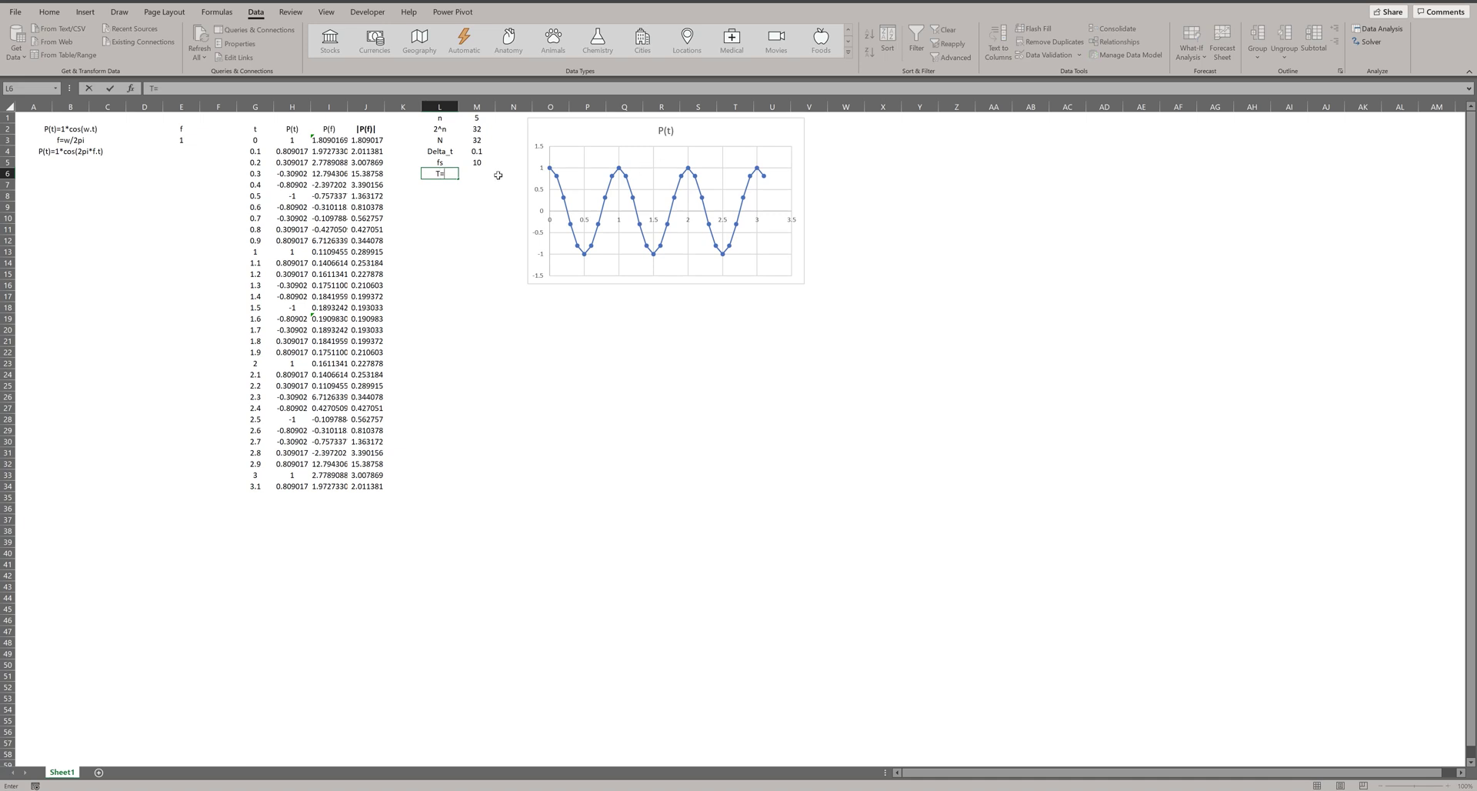
pyautogui.write('=')
pyautogui.press('BackSpace')
pyautogui.press('BackSpace')
pyautogui.write('D')
pyautogui.press('Tab')
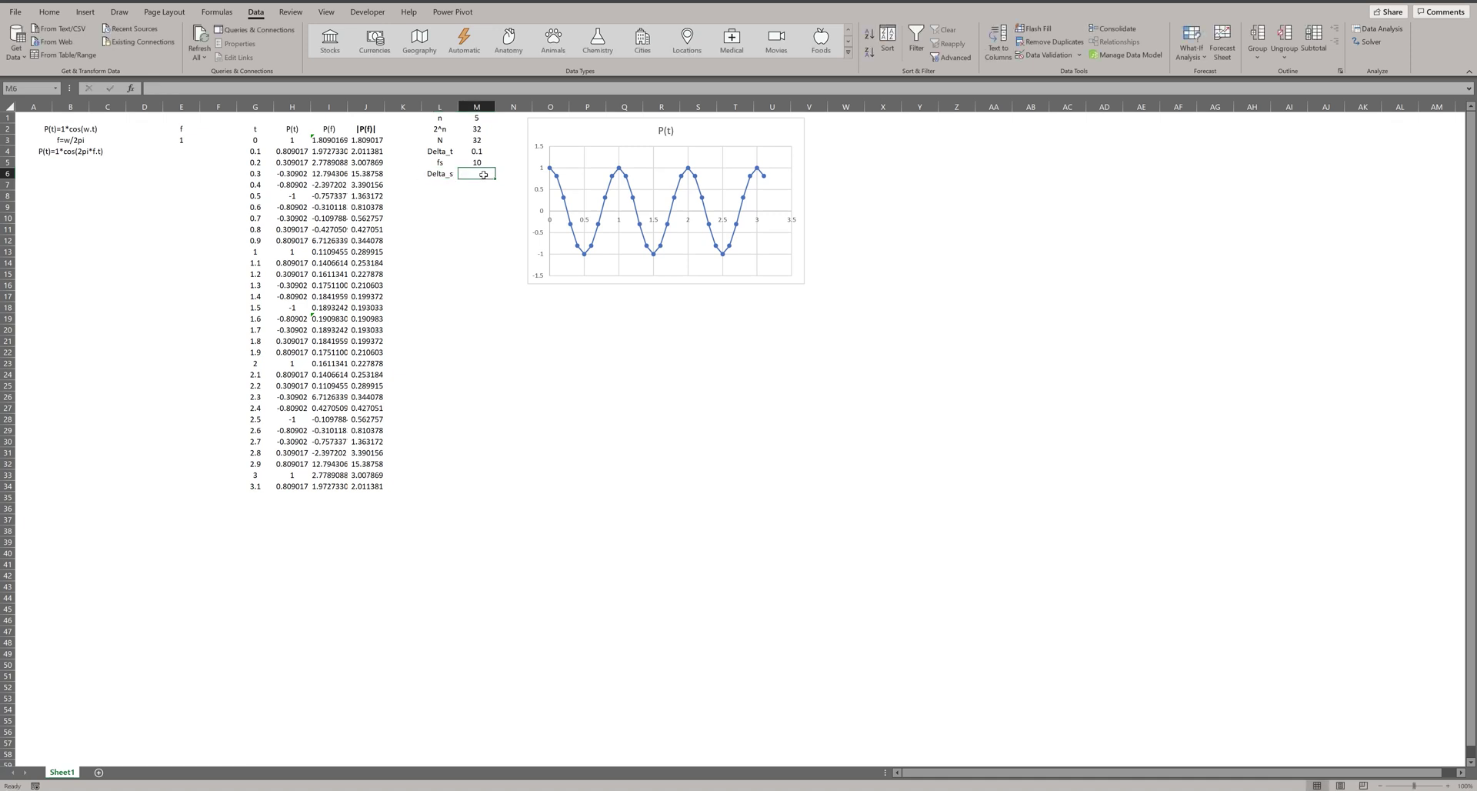
pyautogui.press('Left')
pyautogui.doubleClick(455, 175)
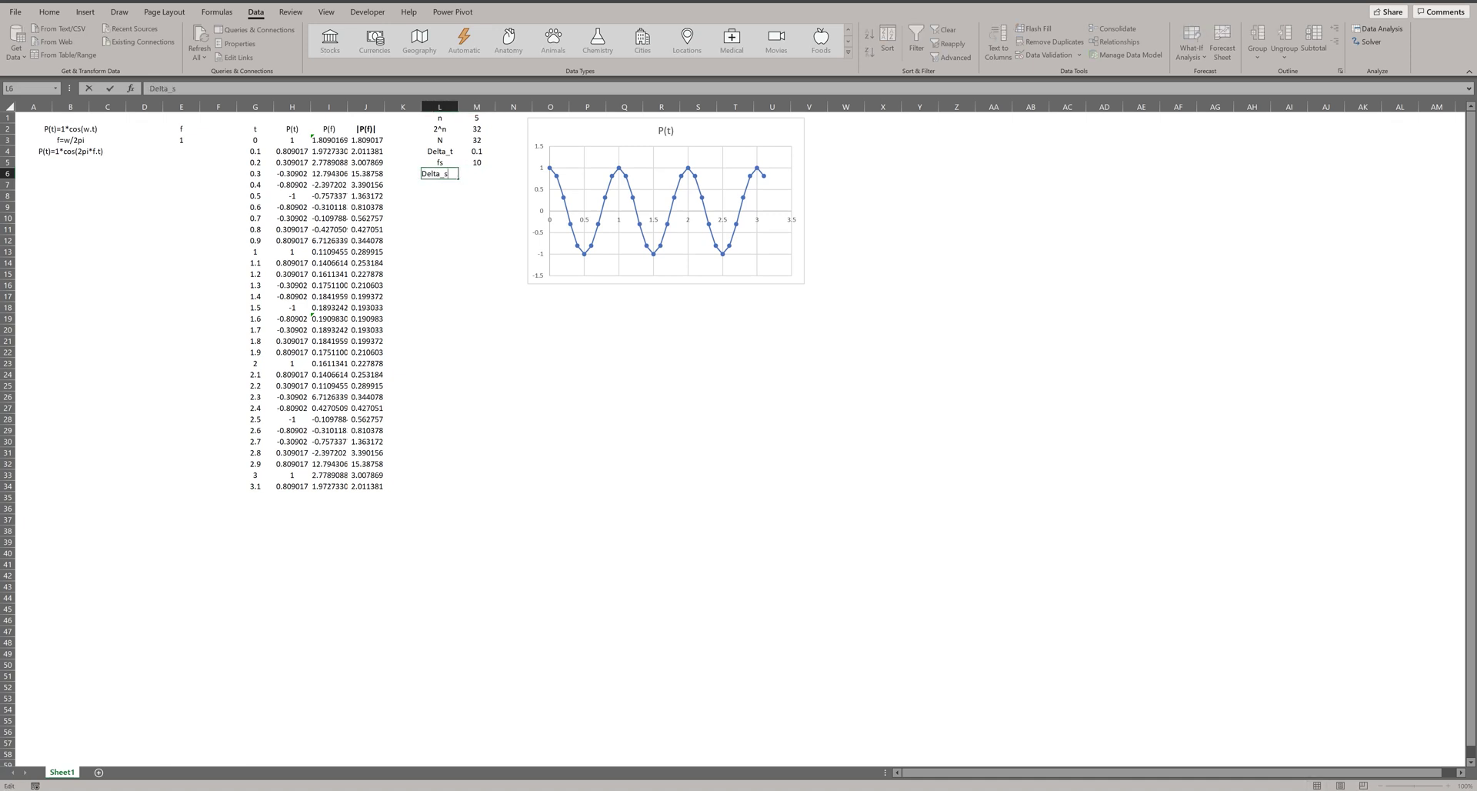
pyautogui.press('BackSpace')
pyautogui.write('F')
pyautogui.click(469, 178)
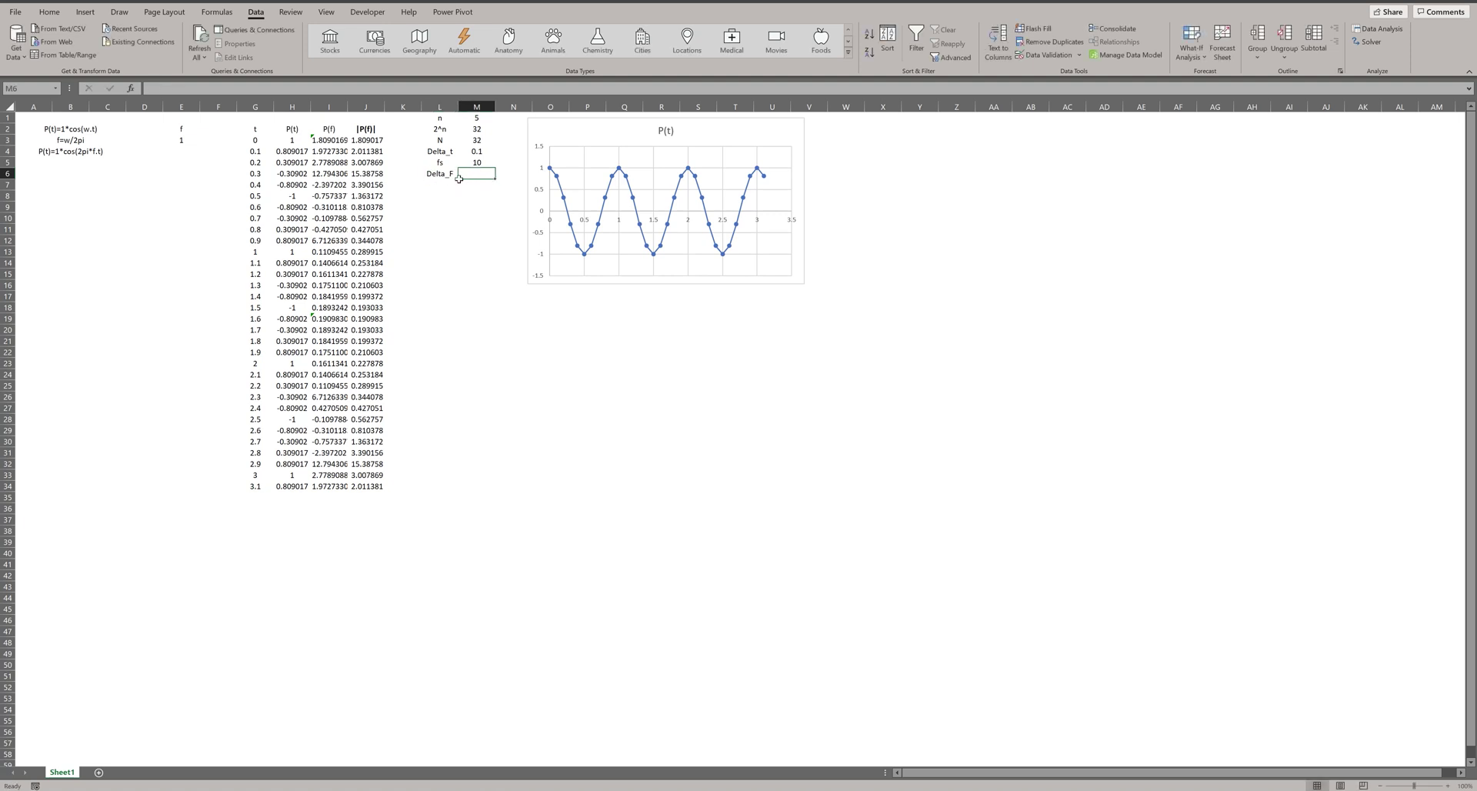
pyautogui.doubleClick(455, 177)
pyautogui.press('BackSpace')
pyautogui.write('f')
pyautogui.press('Tab')
# Step: Enter =1/(M3*M4) in M6 for a frequency step of 0.3125
pyautogui.write('=')
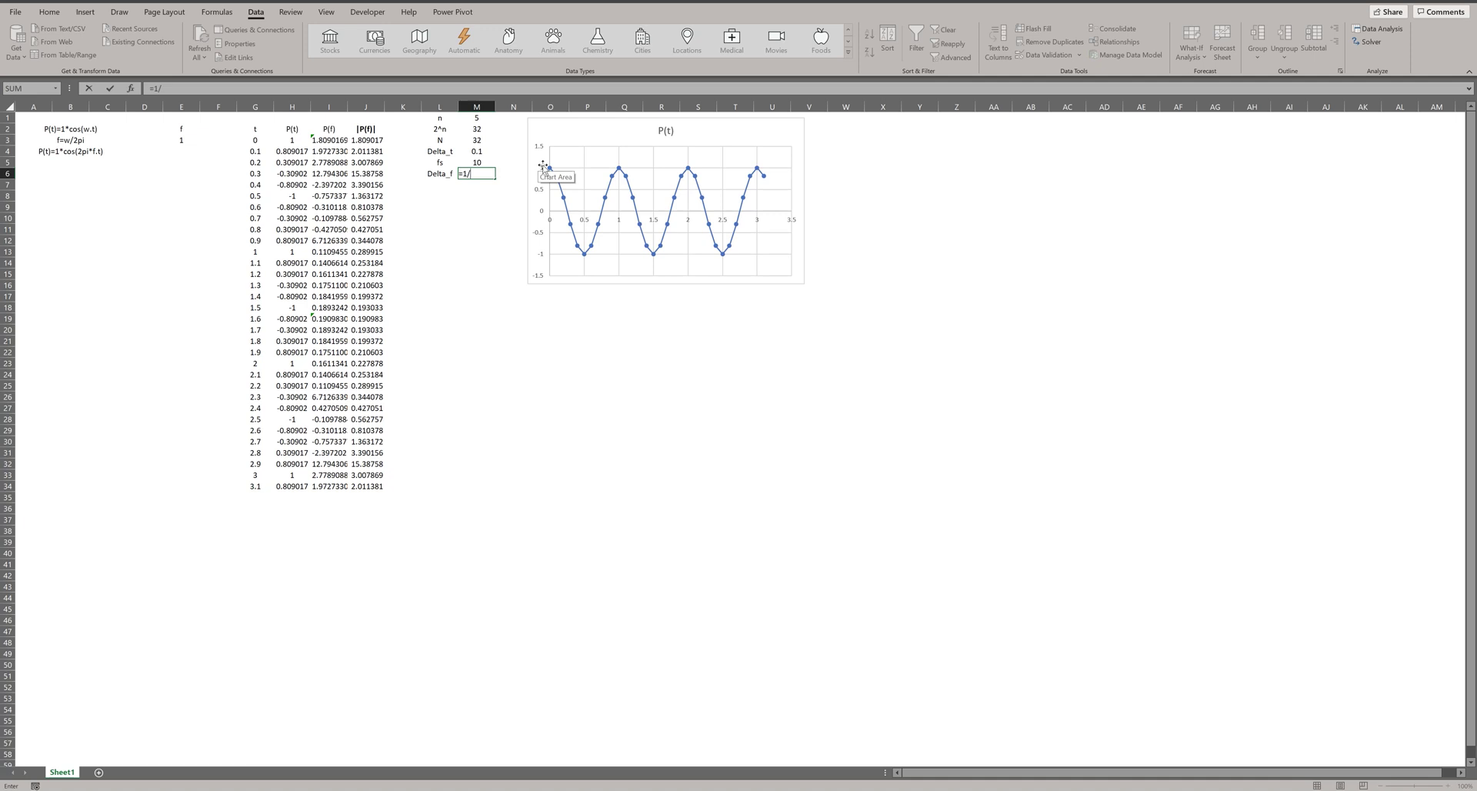
pyautogui.write('1/')
pyautogui.click(483, 141)
pyautogui.write('/')
pyautogui.press('Left')
pyautogui.press('Left')
pyautogui.doubleClick(492, 174)
pyautogui.write('(')
pyautogui.click(474, 152)
pyautogui.write(')')
pyautogui.press('Return')
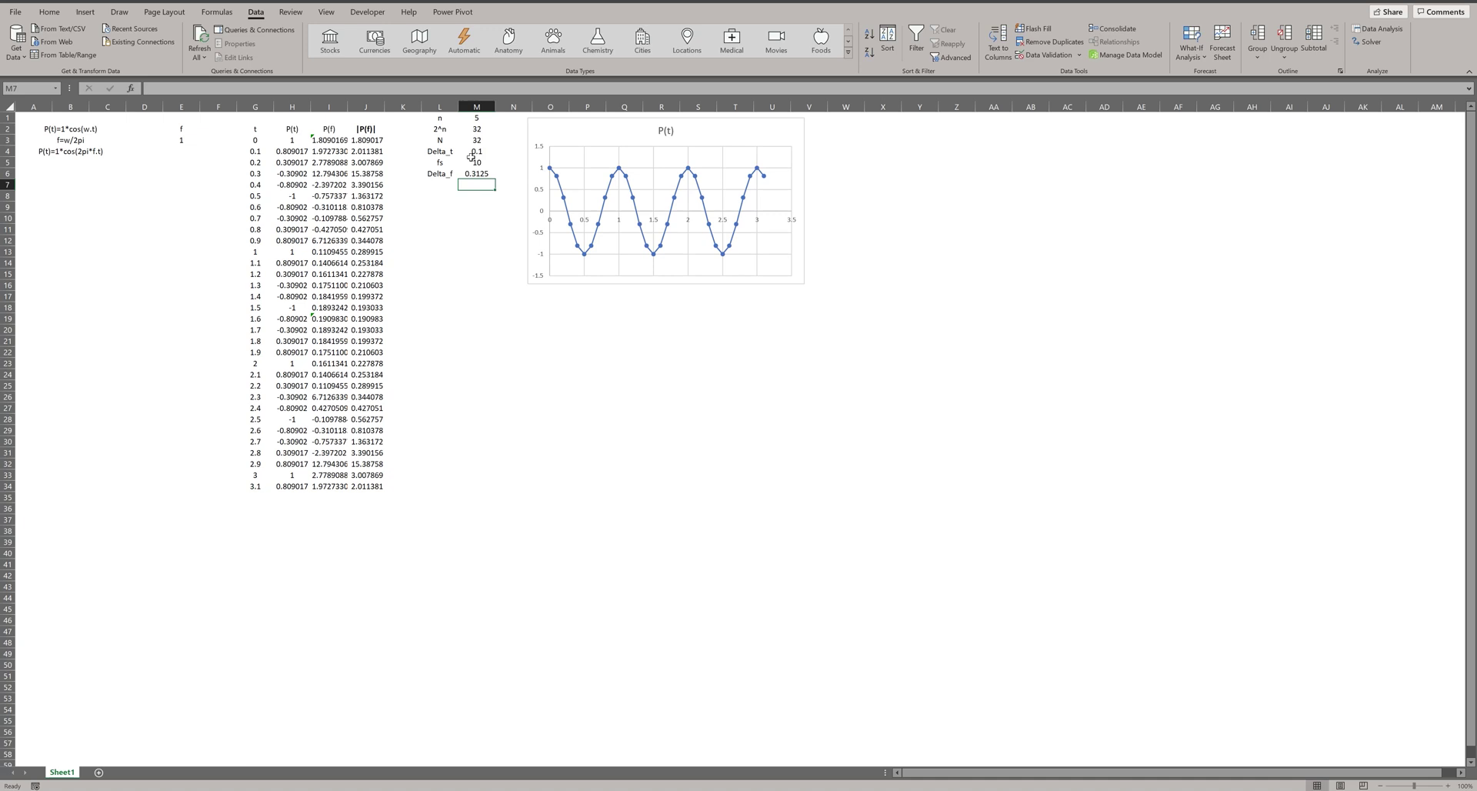
pyautogui.click(481, 174)
# Step: Insert a blank column K after |P(f)| and head it f
pyautogui.rightClick(412, 107)
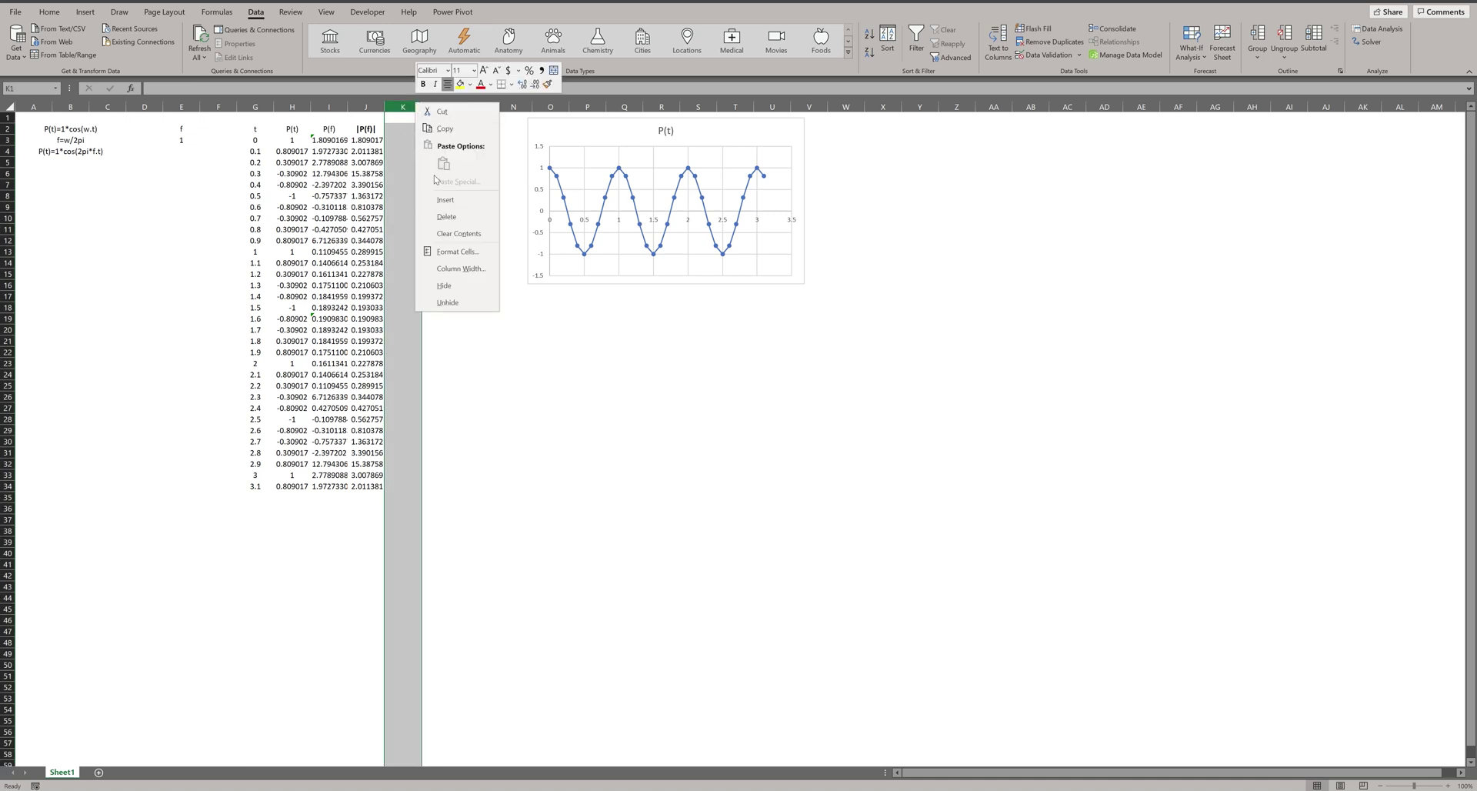
pyautogui.click(440, 198)
pyautogui.click(405, 129)
pyautogui.write('f')
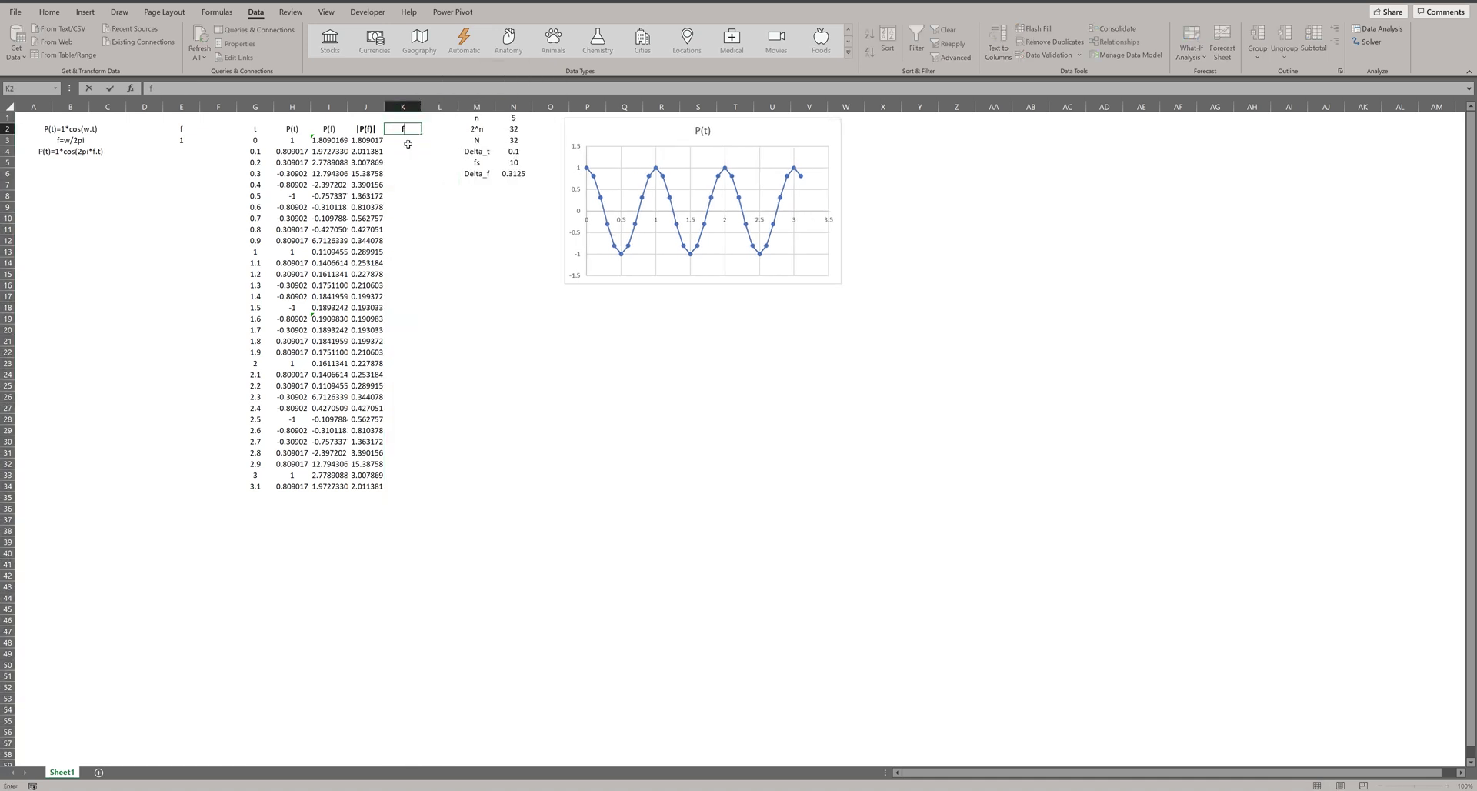
pyautogui.press('Return')
# Step: Enter 0 as the first frequency value in K3
pyautogui.click(407, 156)
pyautogui.click(408, 144)
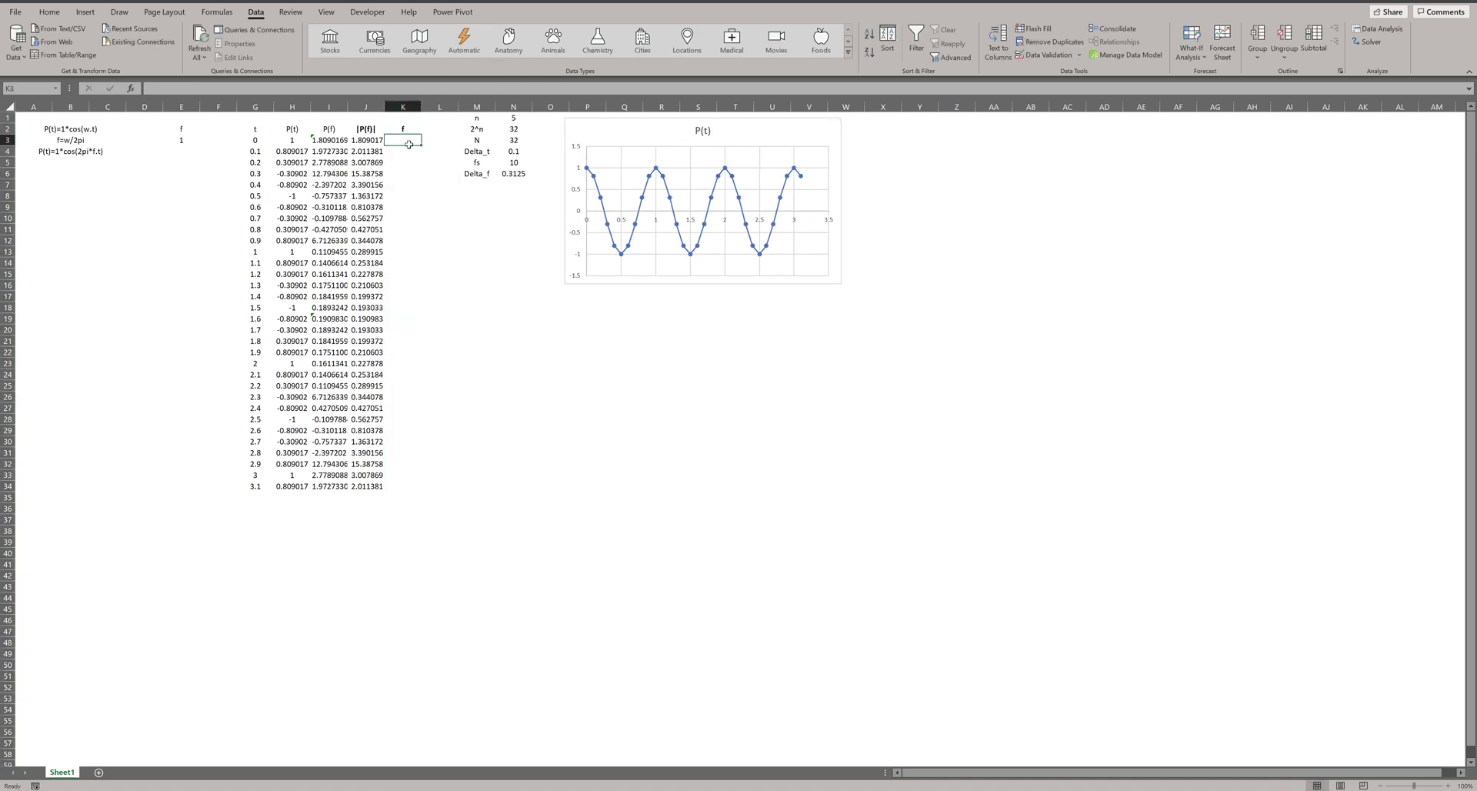
pyautogui.click(231, 143)
pyautogui.click(232, 131)
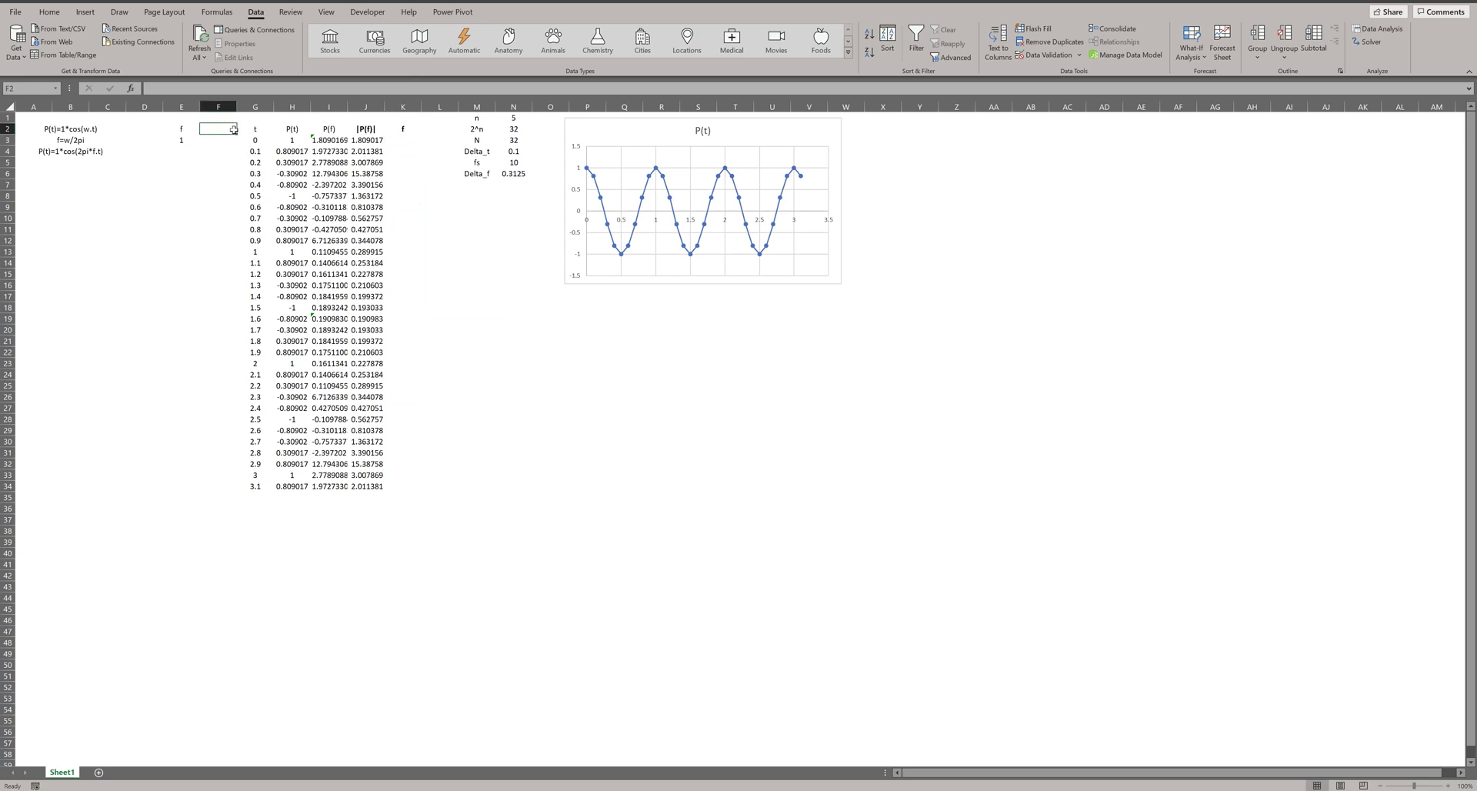
pyautogui.click(405, 145)
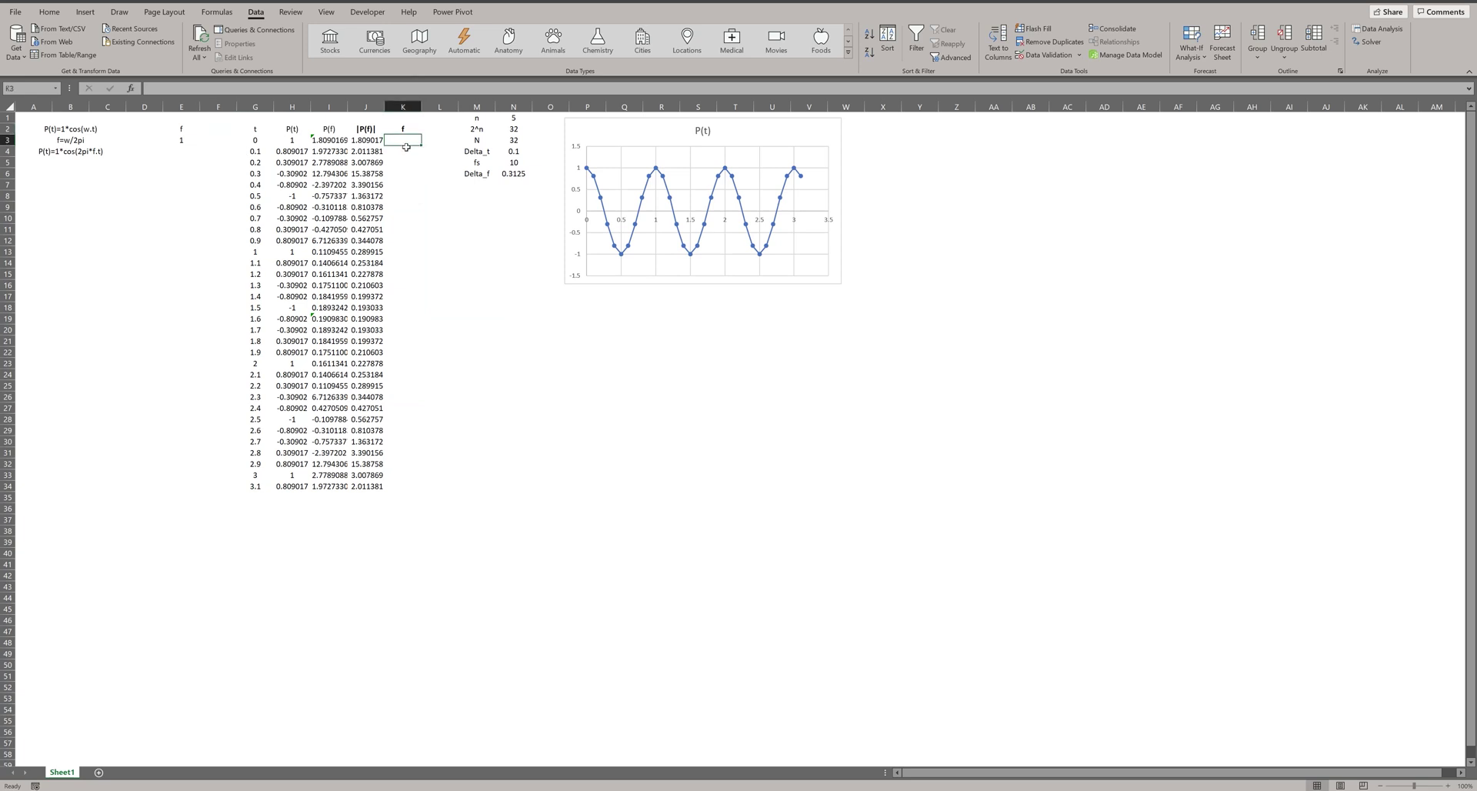
pyautogui.write('0')
pyautogui.press('Return')
# Step: Head column F as a, with 0 as the first index
pyautogui.click(405, 143)
pyautogui.click(405, 150)
pyautogui.click(230, 129)
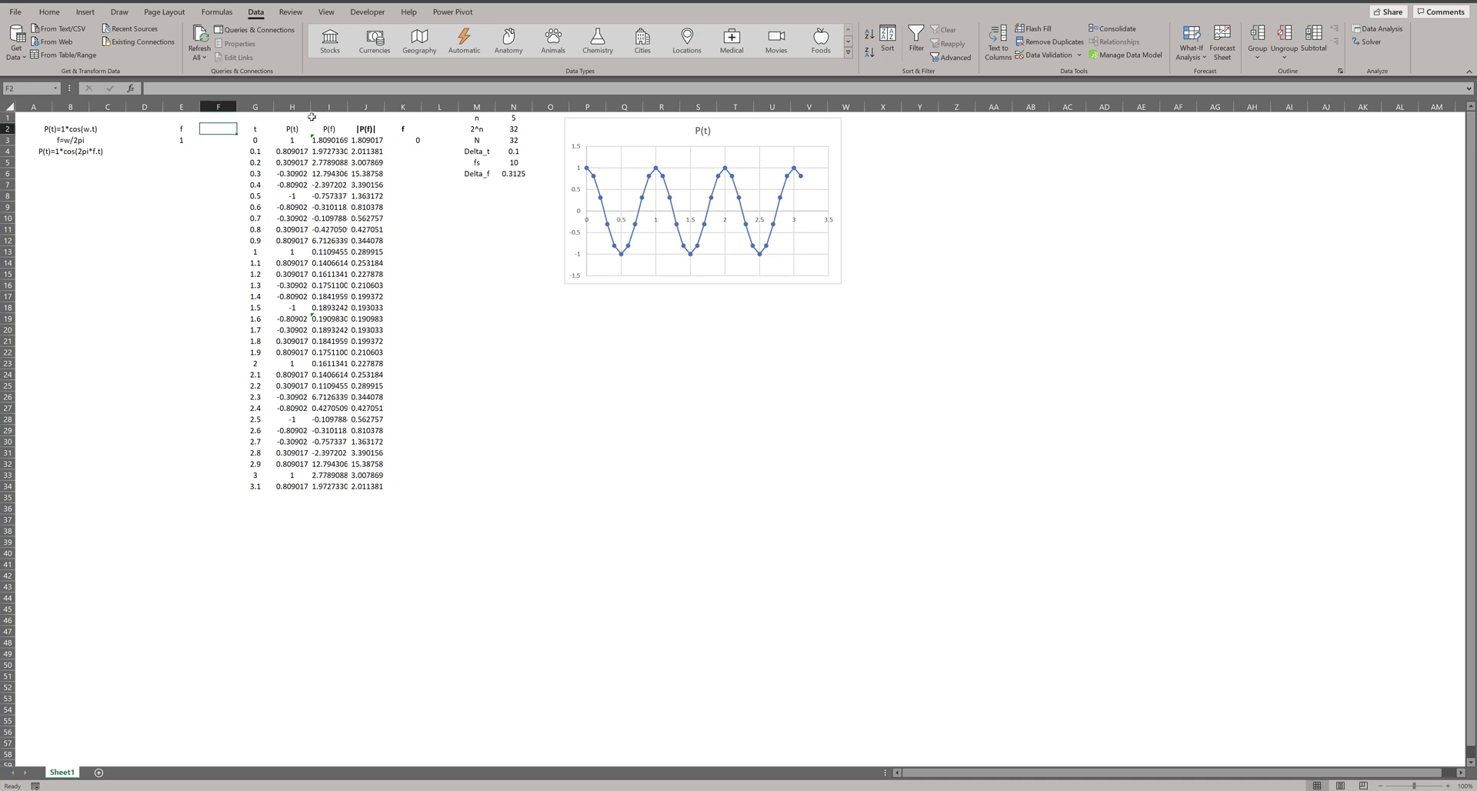
pyautogui.write('a')
pyautogui.press('Return')
pyautogui.write('0')
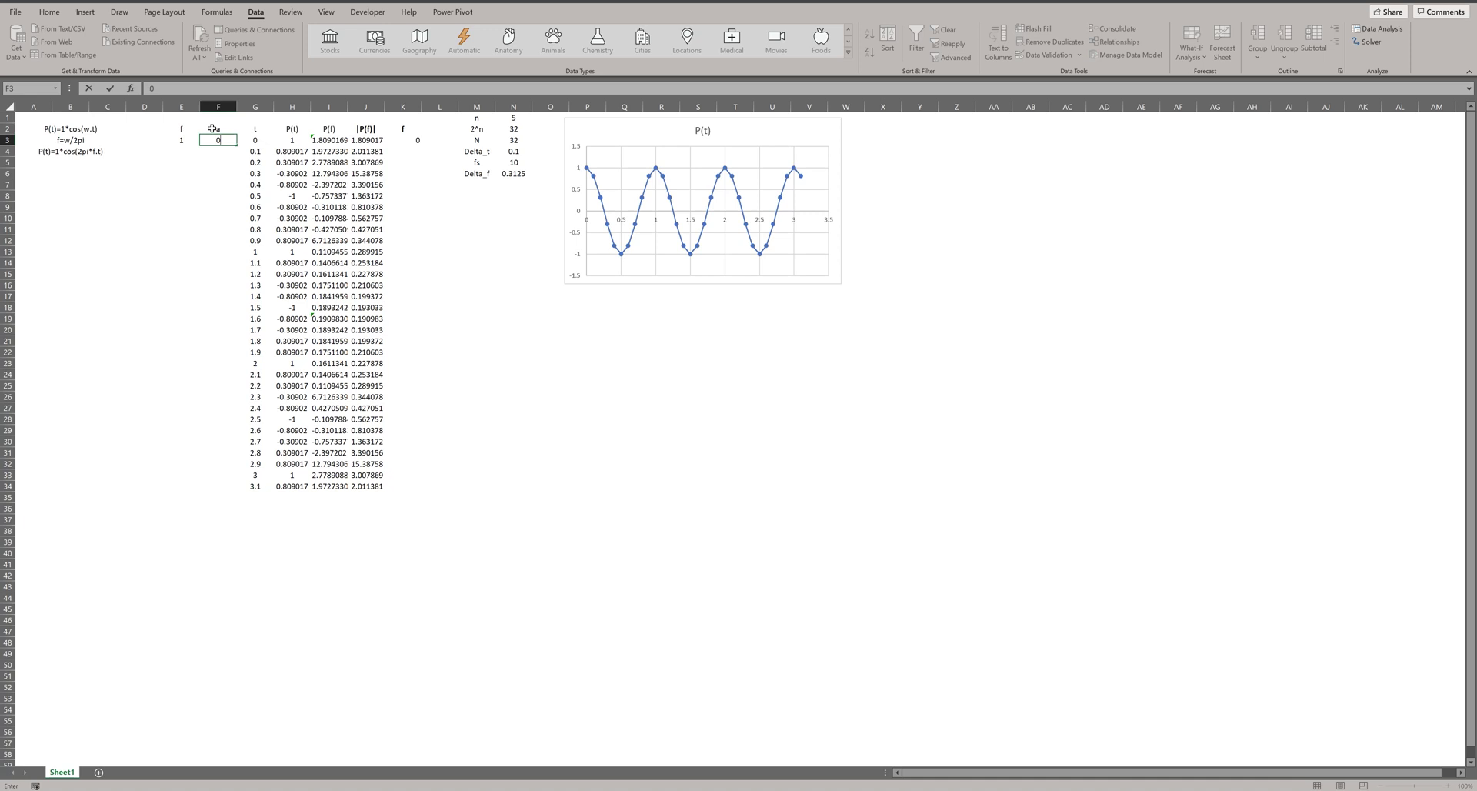
pyautogui.press('Return')
# Step: Add indices 1, 2, 3 and fill the series down to row 34
pyautogui.write('1')
pyautogui.press('Return')
pyautogui.write('2')
pyautogui.press('Return')
pyautogui.write('3')
pyautogui.click(220, 142)
pyautogui.moveTo(220, 149); pyautogui.dragTo(238, 179)
pyautogui.doubleClick(239, 179)
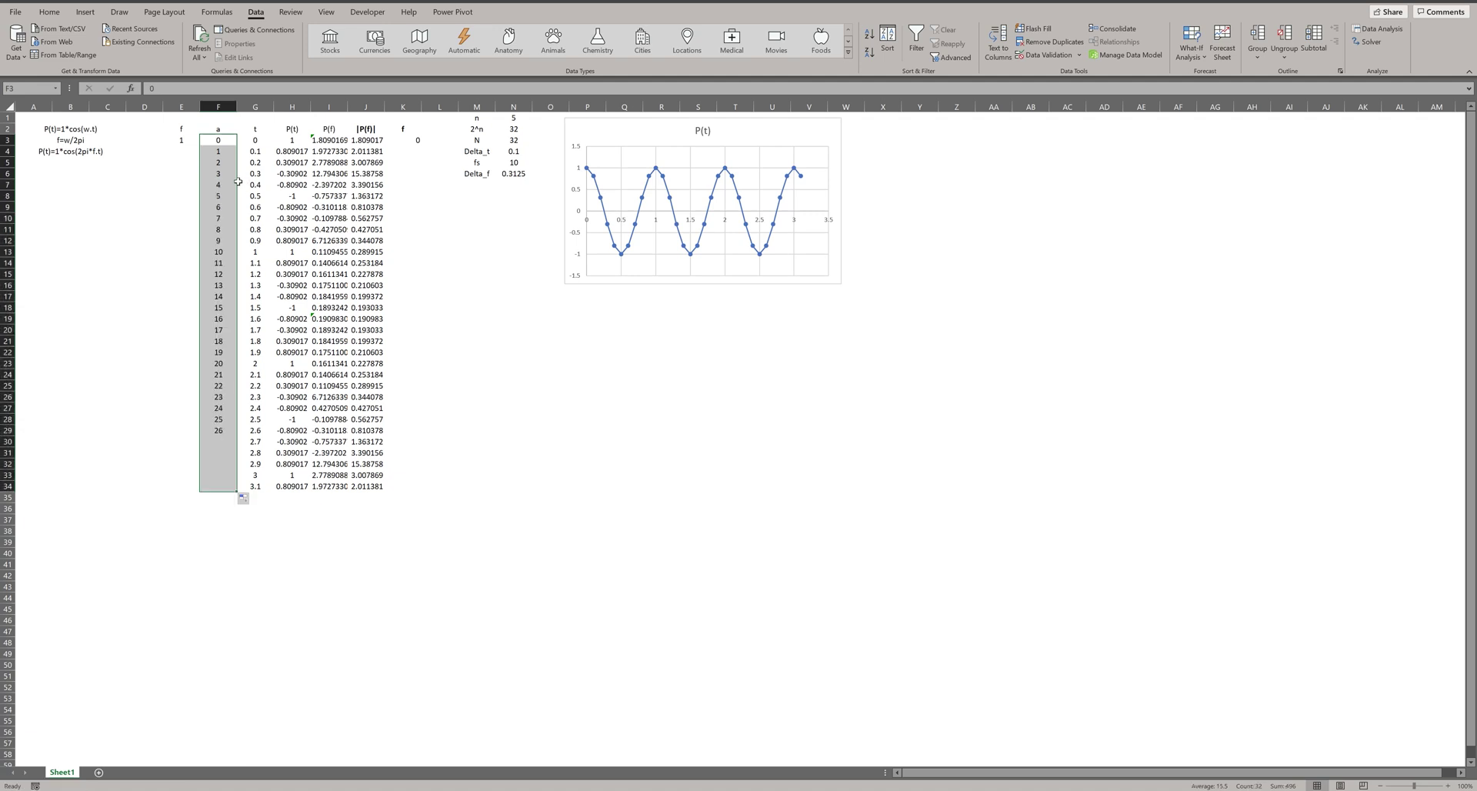
# Step: Fill K3:K34 with =F3*$N$6, the index times Delta_f
pyautogui.click(419, 142)
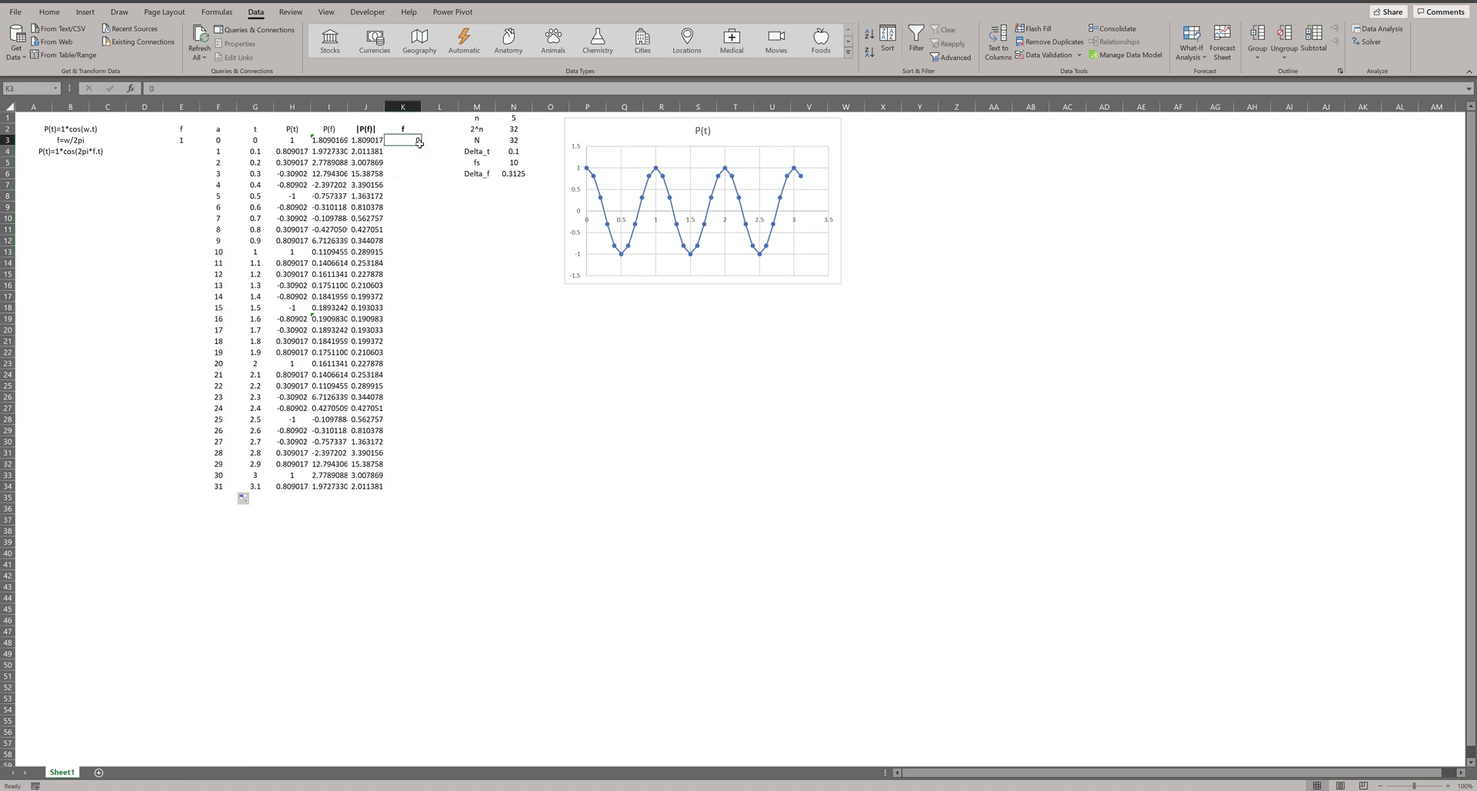
pyautogui.write('=')
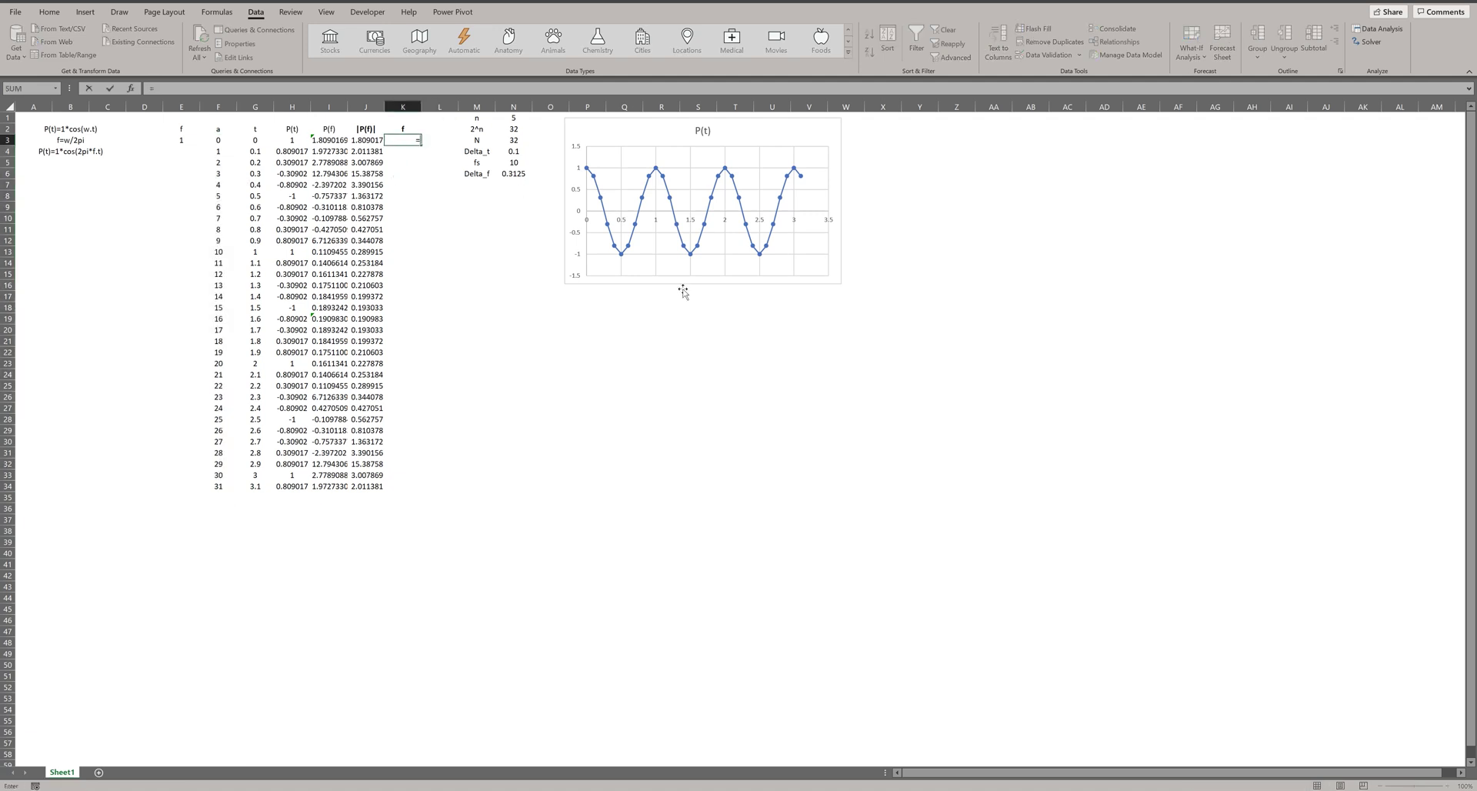
pyautogui.click(222, 146)
pyautogui.write('*')
pyautogui.click(503, 175)
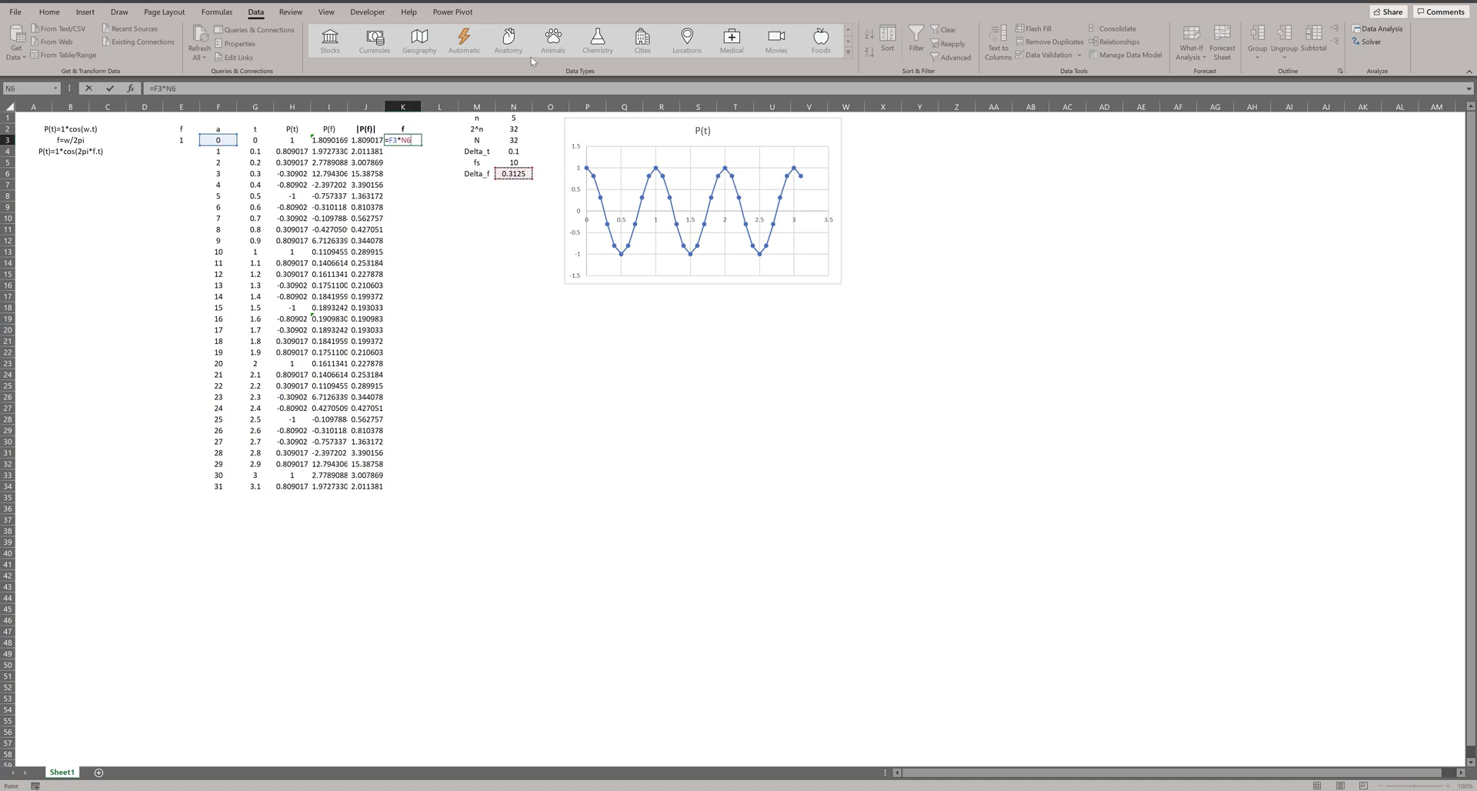
pyautogui.click(165, 87)
pyautogui.write('$N$')
pyautogui.press('Return')
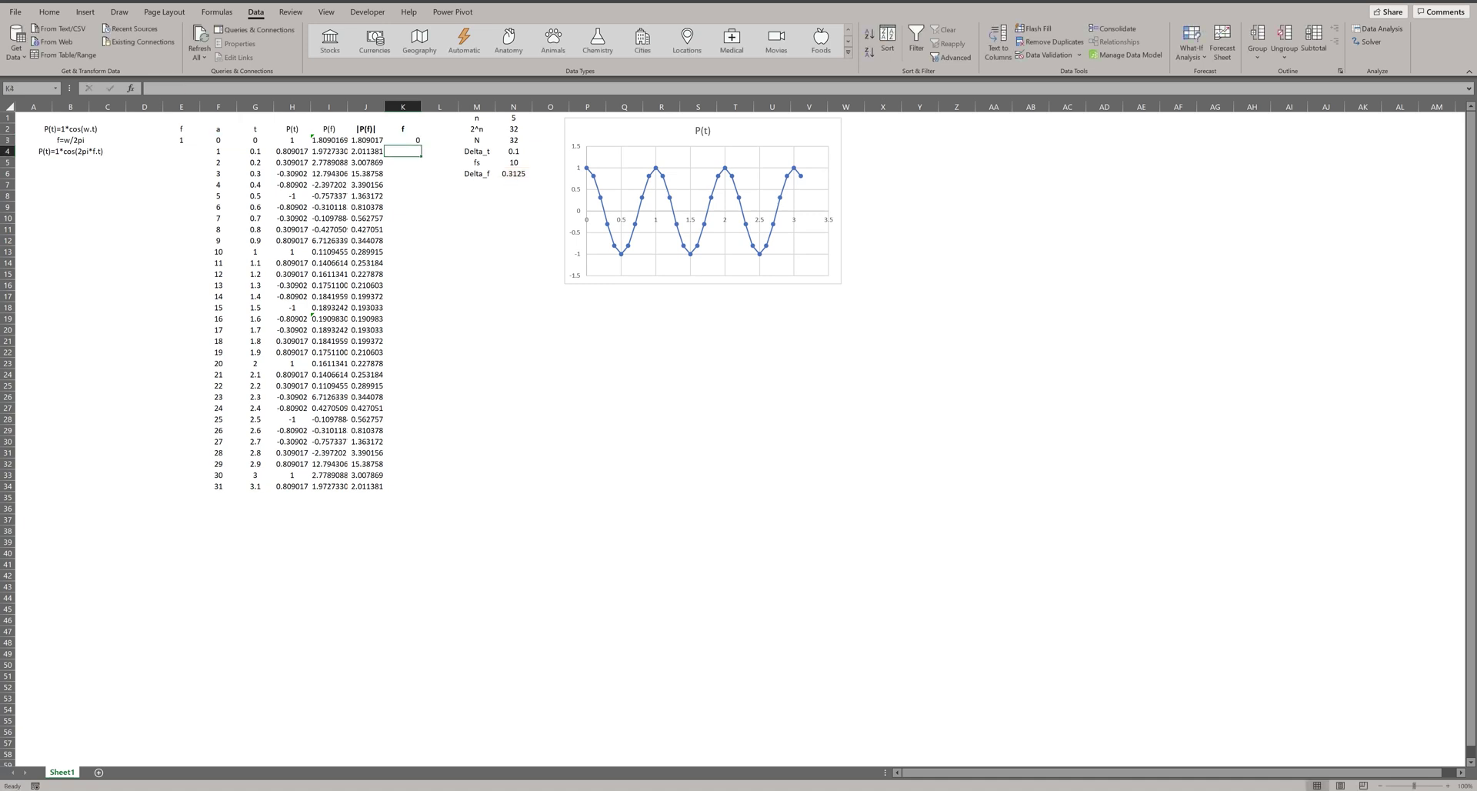
pyautogui.click(419, 141)
pyautogui.doubleClick(420, 146)
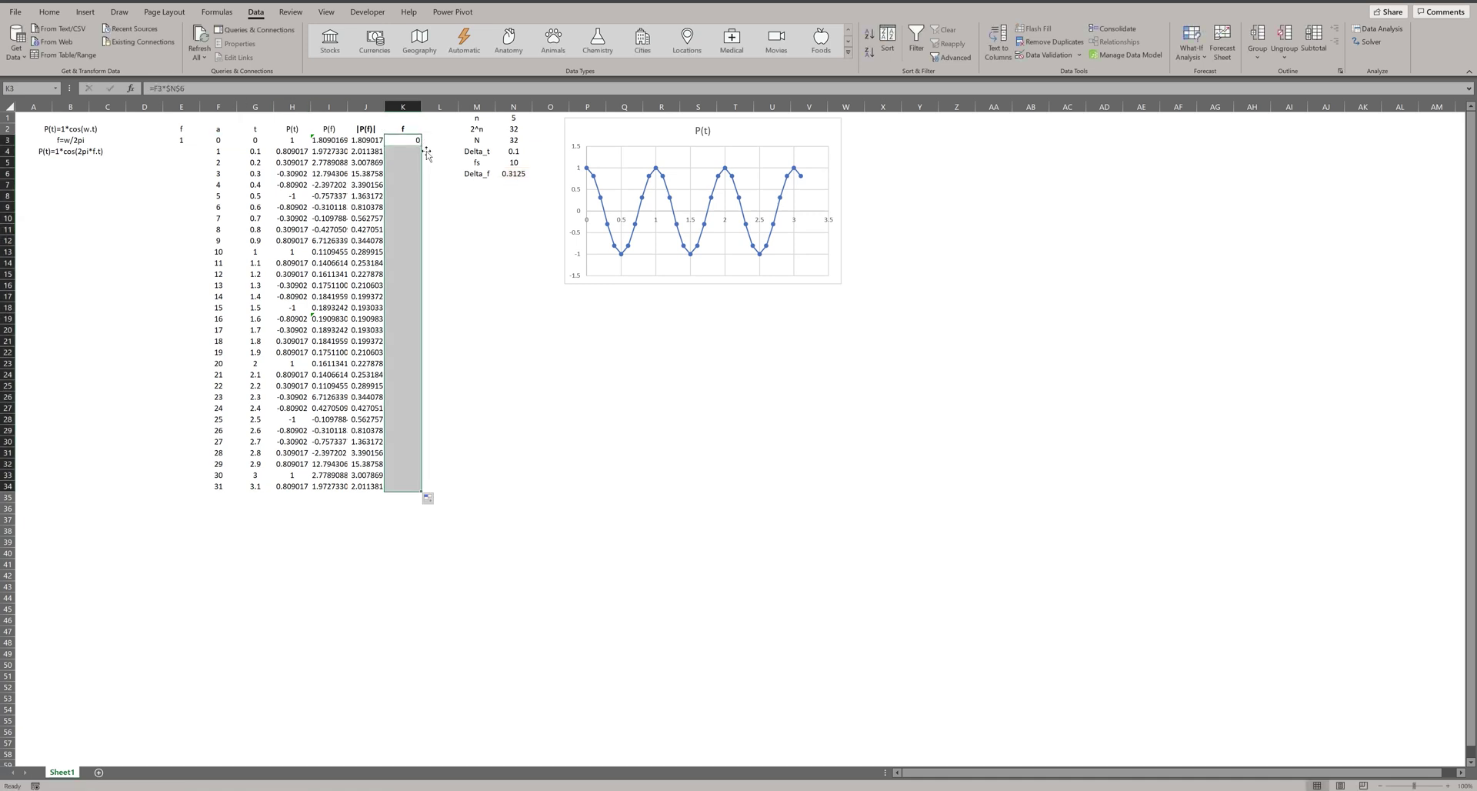
# Step: Retitle the column f(Hz) and check the 5 Hz magnitude and frequency in row 19
pyautogui.doubleClick(403, 129)
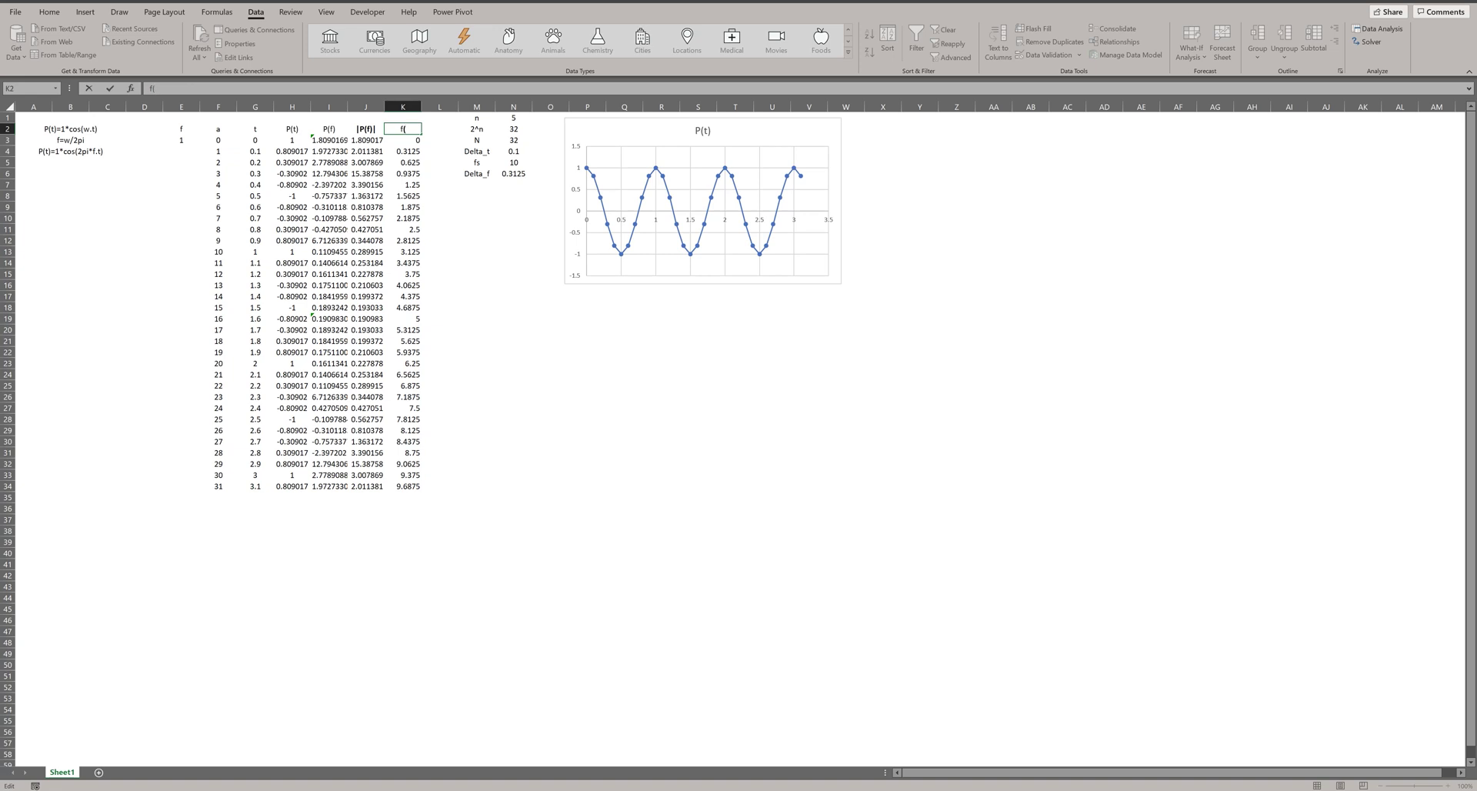
pyautogui.write('(Hz)')
pyautogui.press('Return')
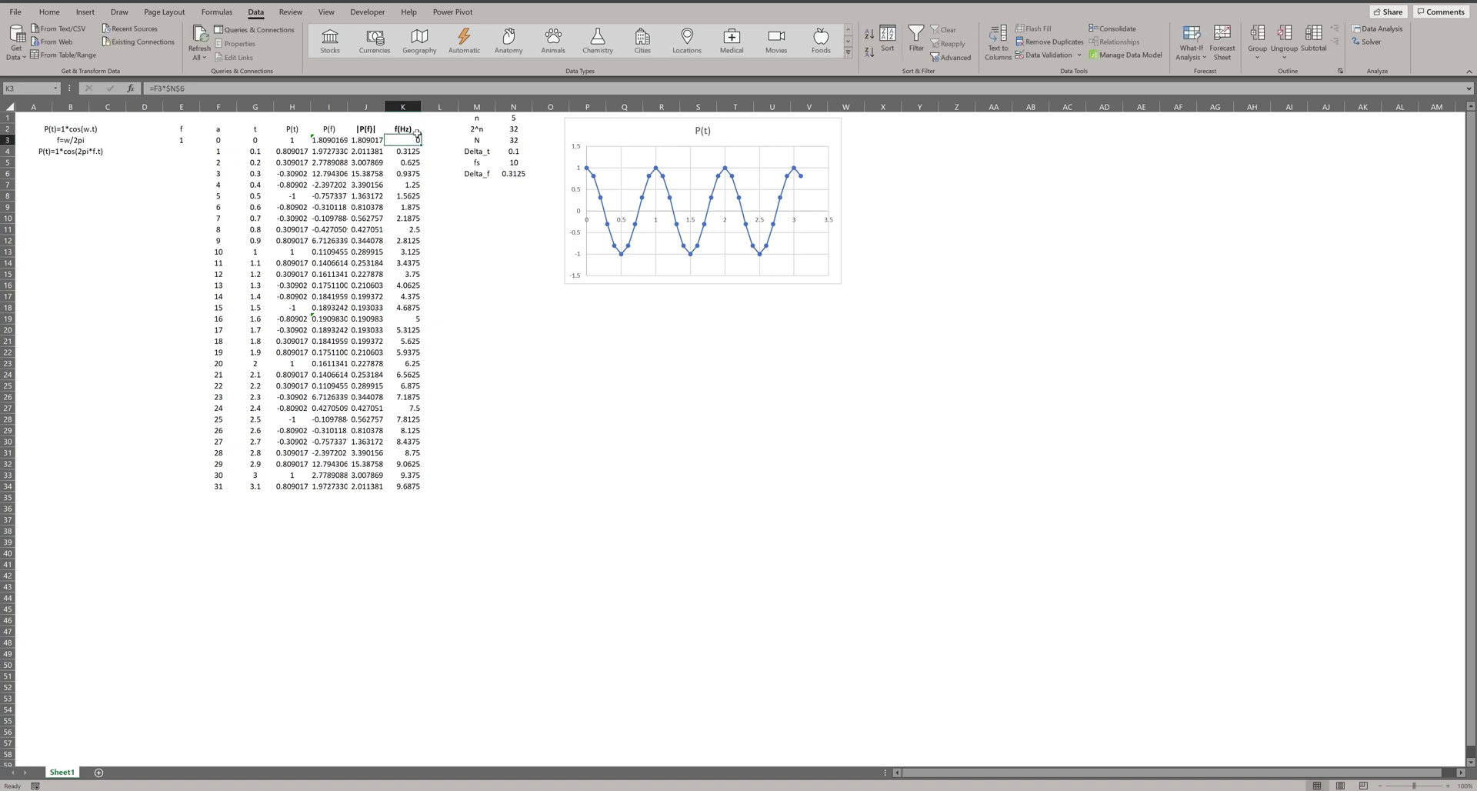
pyautogui.click(406, 307)
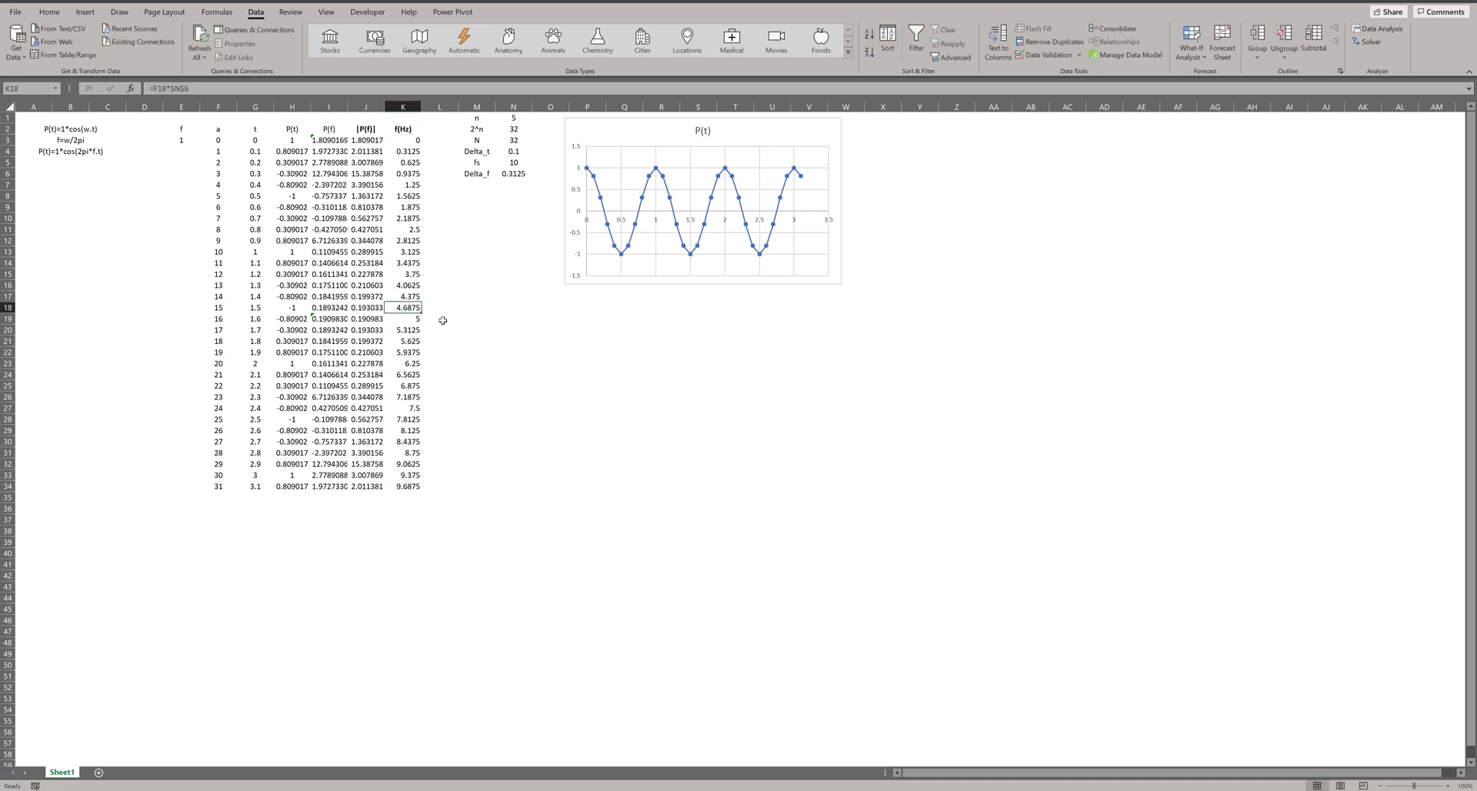
pyautogui.click(420, 319)
pyautogui.moveTo(390, 320); pyautogui.dragTo(373, 322)
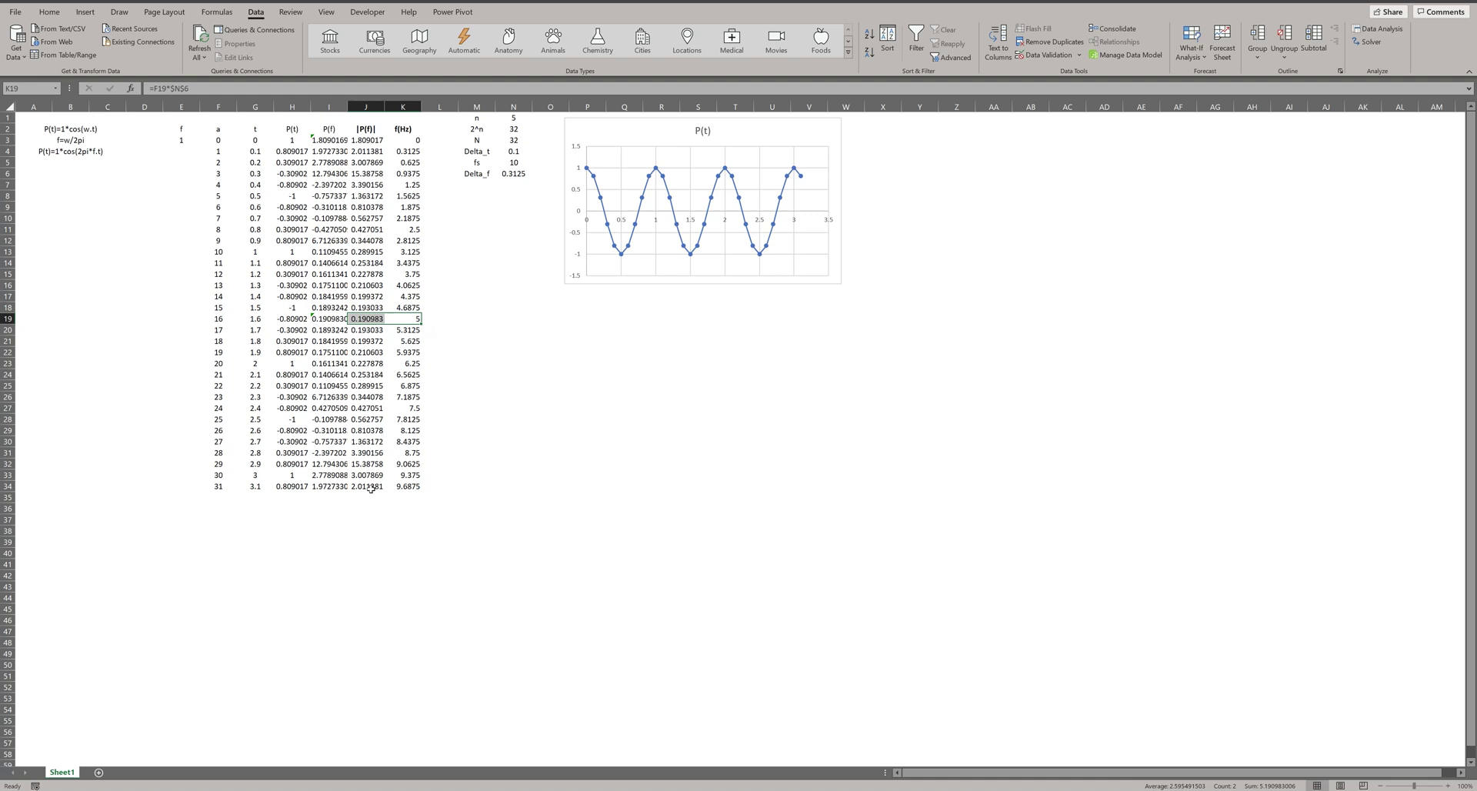
# Step: Duplicate the P(t) chart and place the copy below the original
pyautogui.click(471, 353)
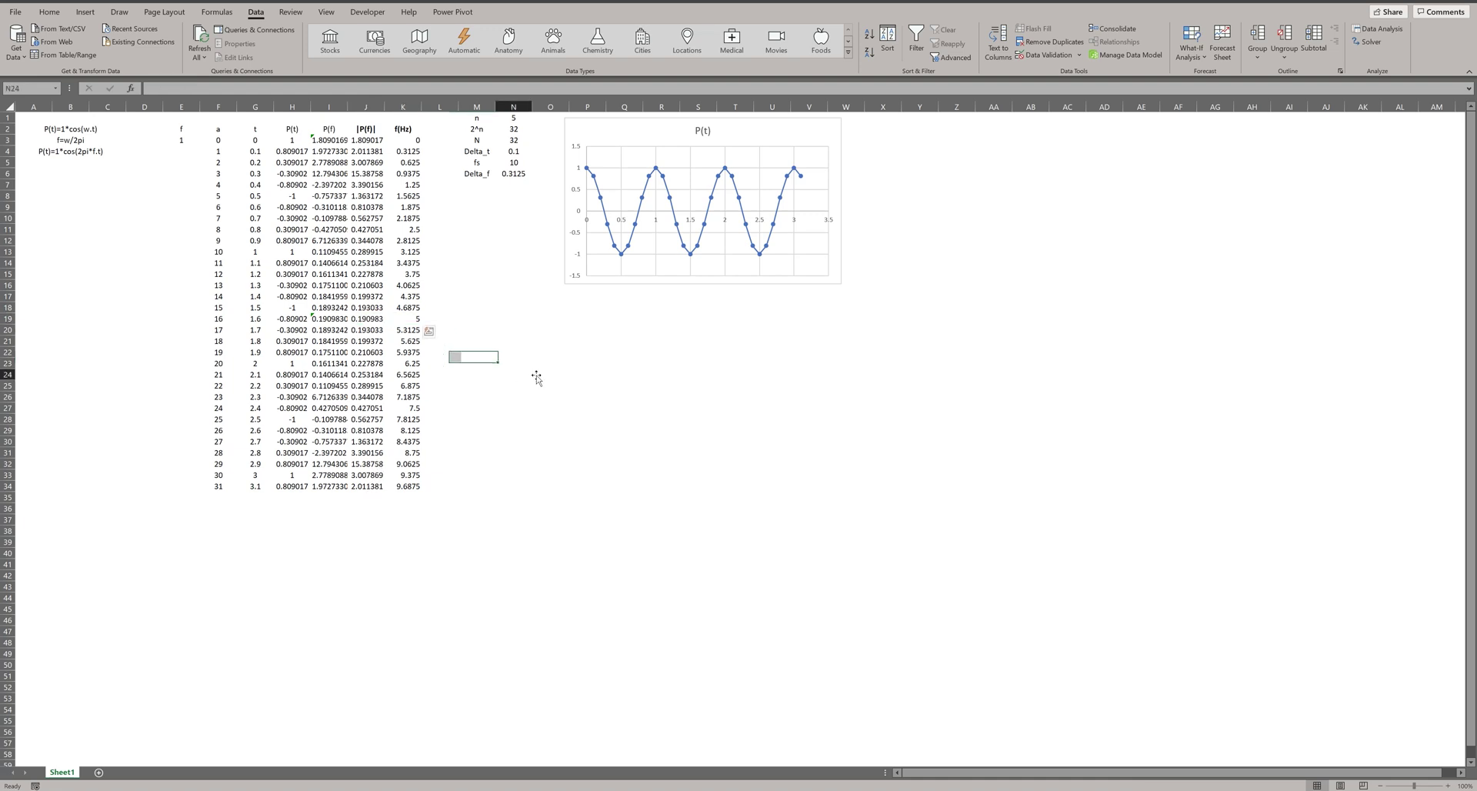
pyautogui.click(513, 369)
pyautogui.click(615, 283)
pyautogui.hotkey('ctrl', 'c')
pyautogui.click(596, 312)
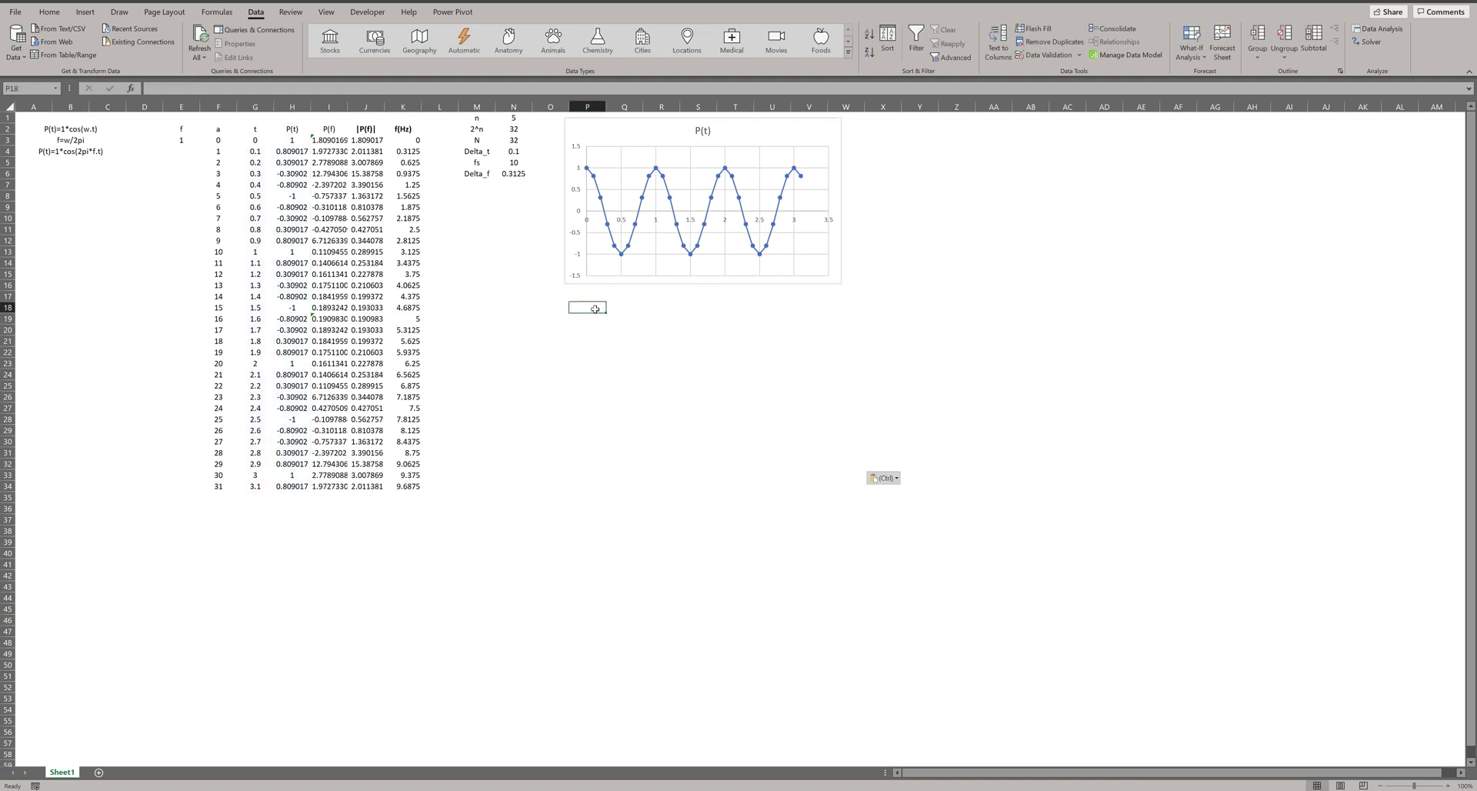
pyautogui.hotkey('ctrl', 'v')
pyautogui.moveTo(604, 312); pyautogui.dragTo(606, 294)
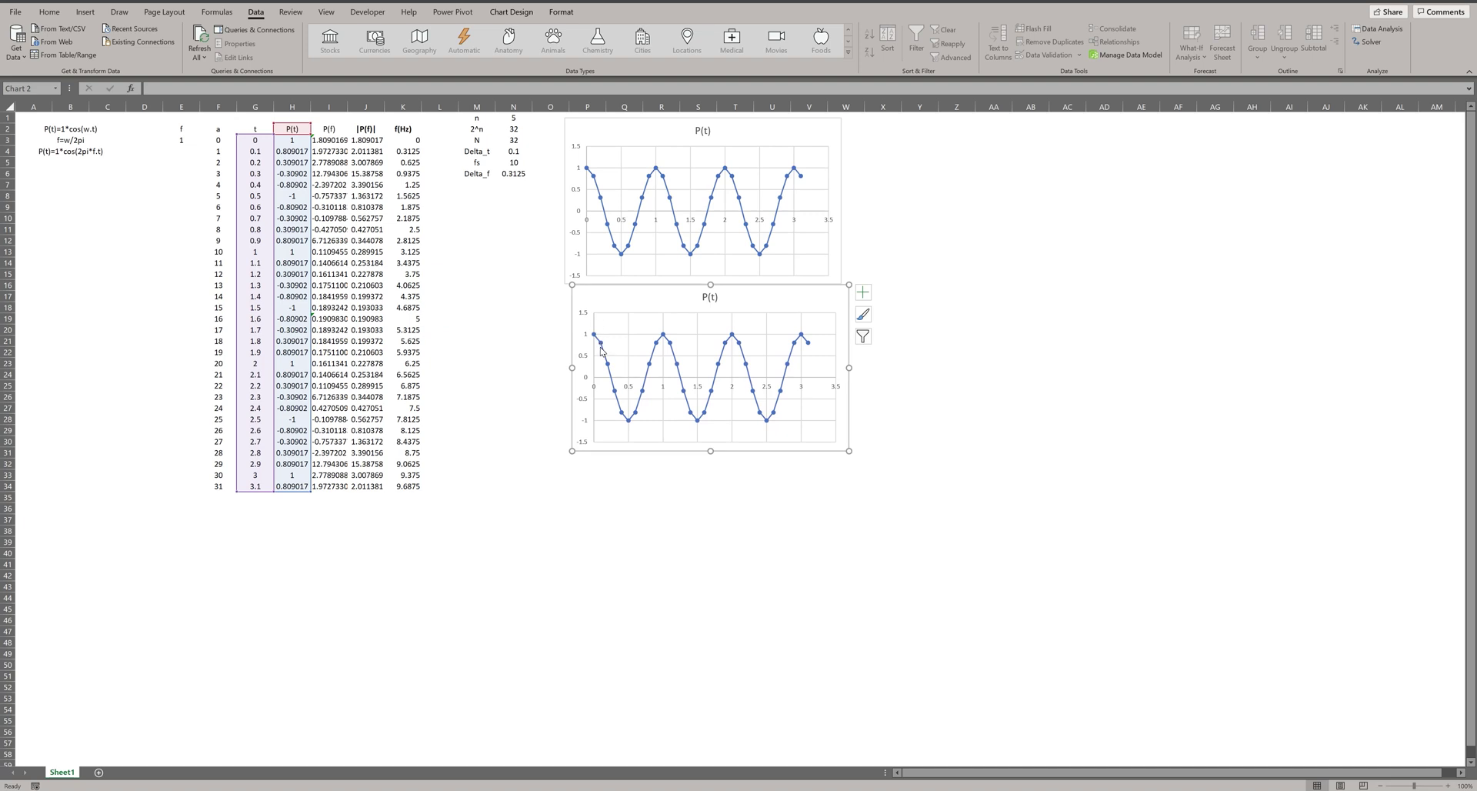
# Step: Point the copy's series to name J2, x-values K3:K18 and y-values J3:J18
pyautogui.click(602, 352)
pyautogui.moveTo(305, 129); pyautogui.dragTo(379, 129)
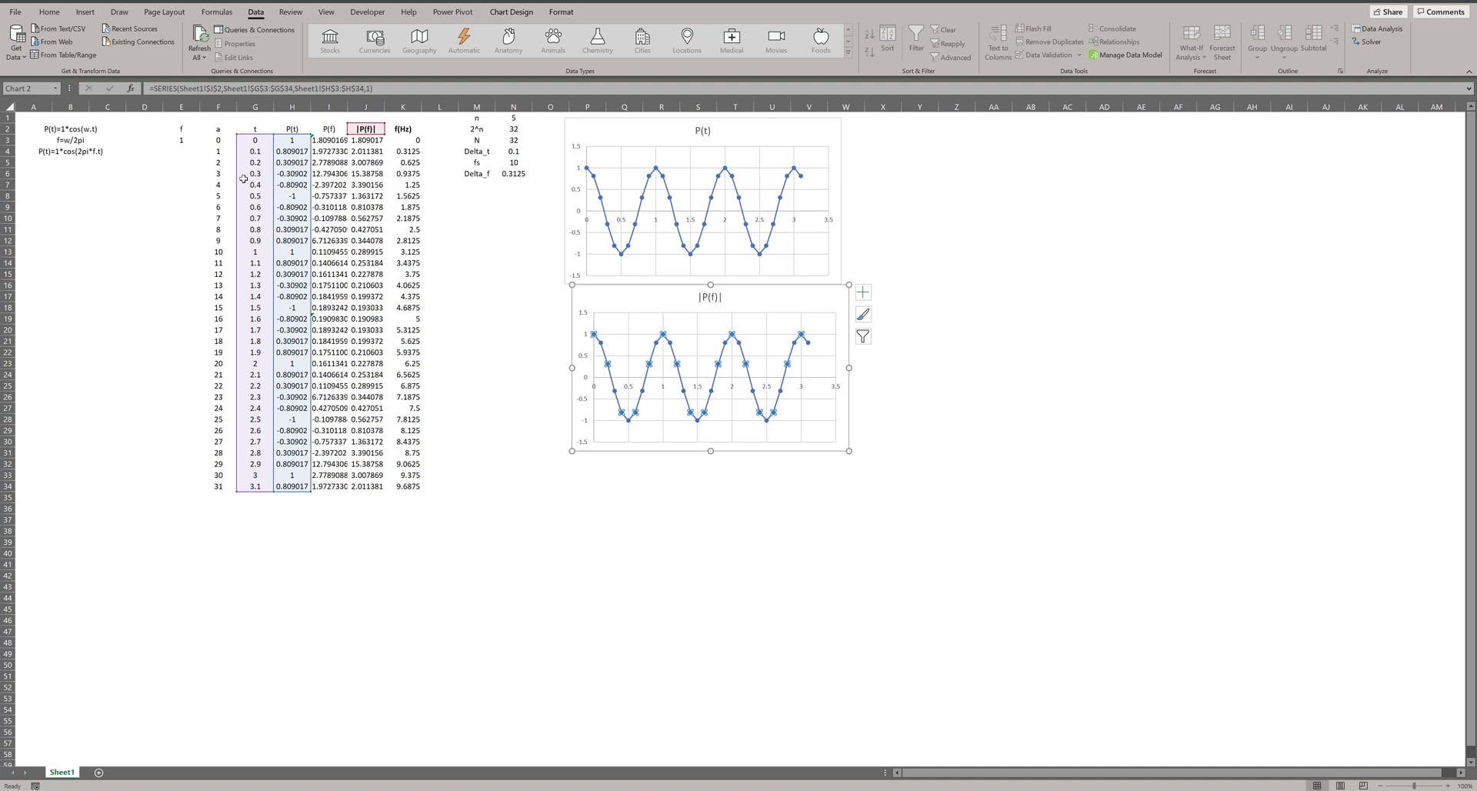
pyautogui.moveTo(243, 179); pyautogui.dragTo(361, 178)
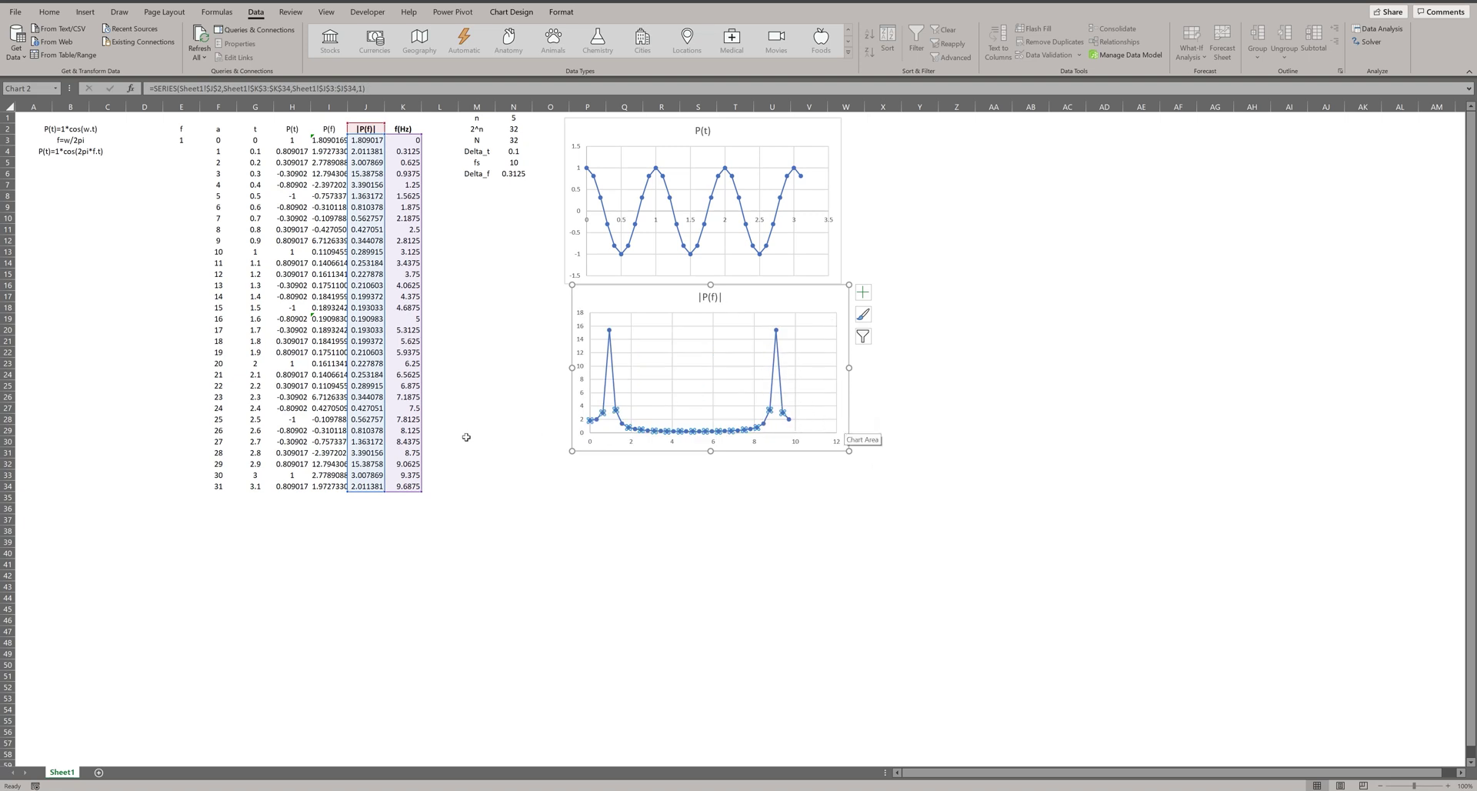
pyautogui.moveTo(423, 493); pyautogui.dragTo(432, 313)
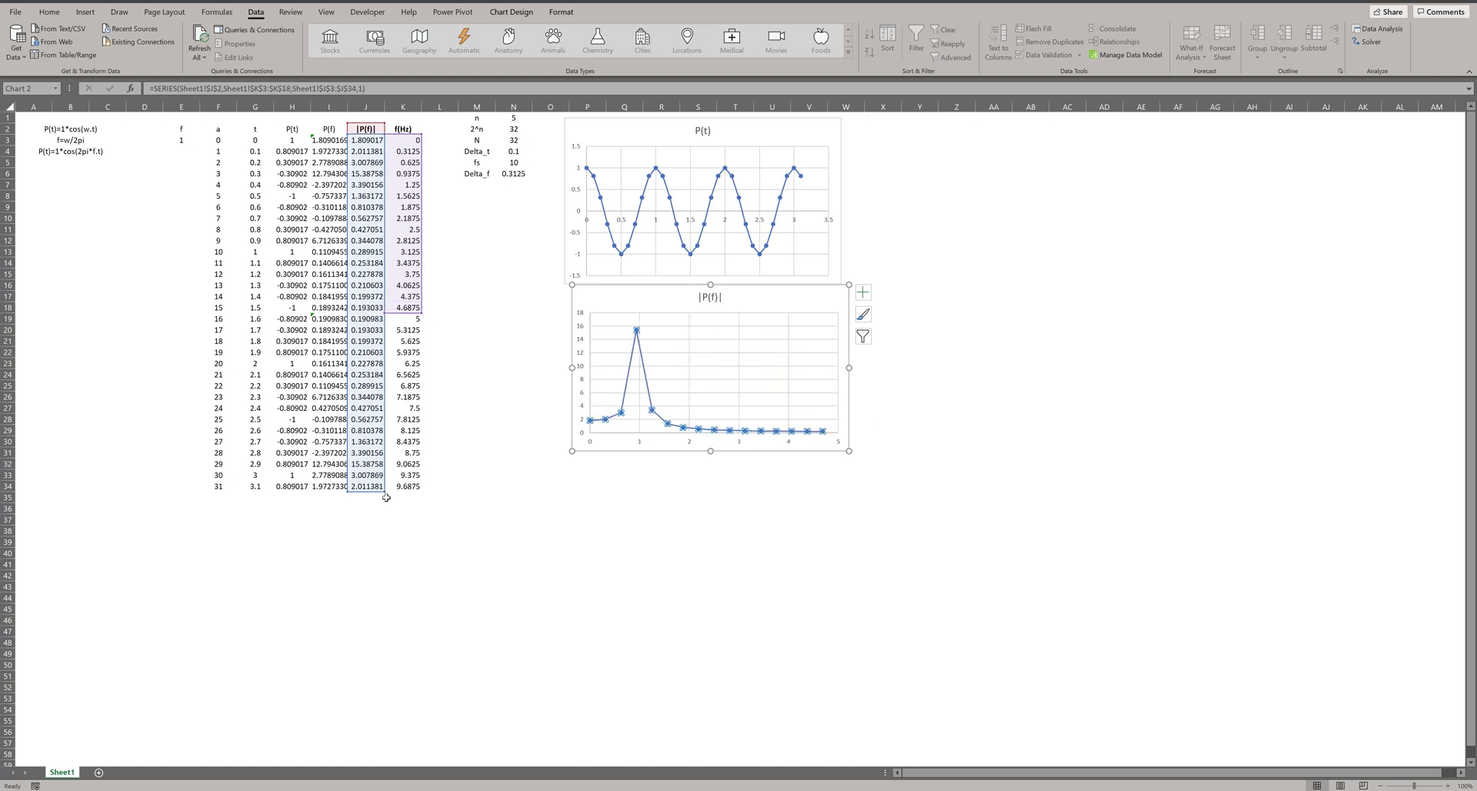
pyautogui.moveTo(386, 497); pyautogui.dragTo(391, 317)
pyautogui.click(485, 532)
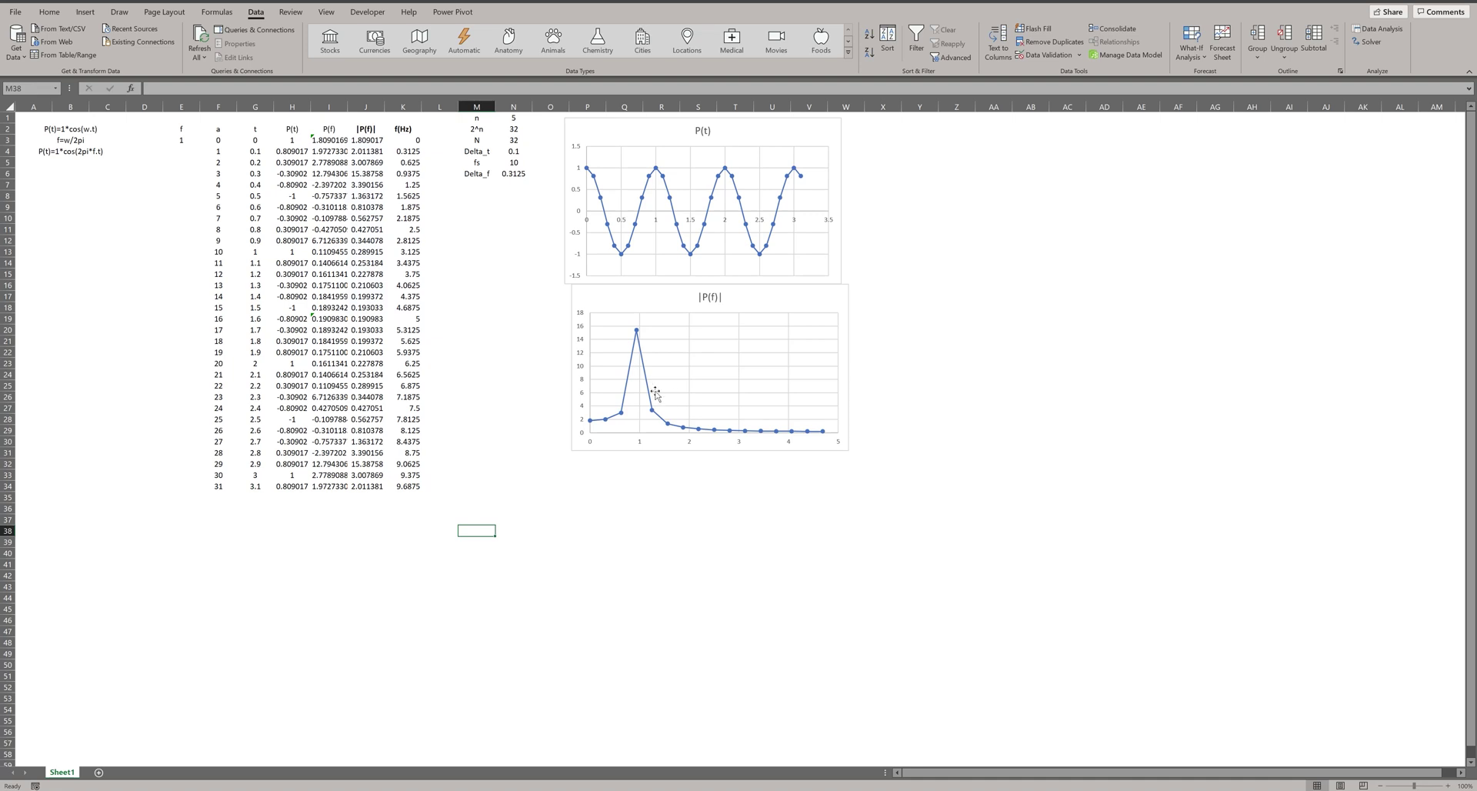
pyautogui.moveTo(637, 355)
pyautogui.click(540, 256)
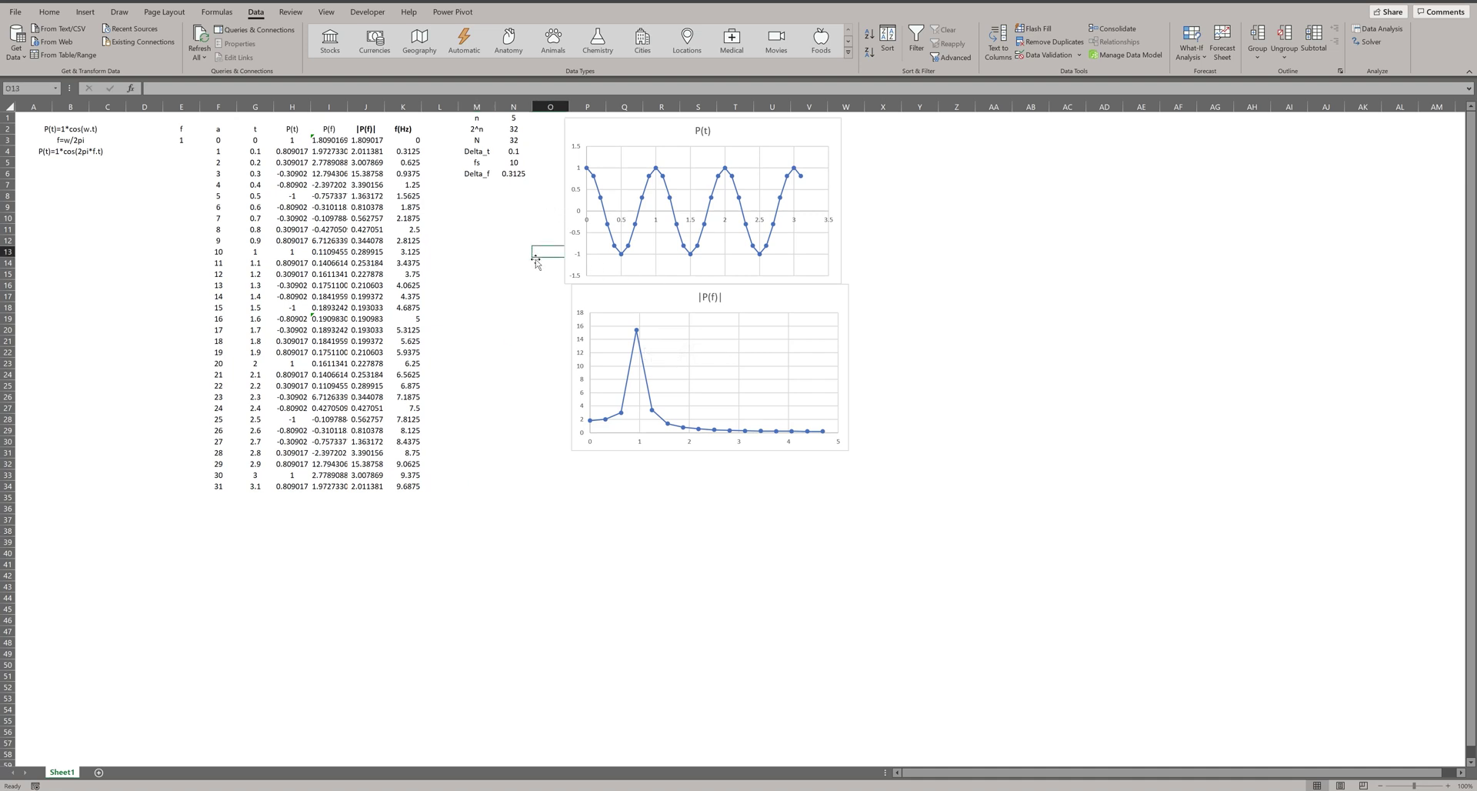
pyautogui.click(180, 142)
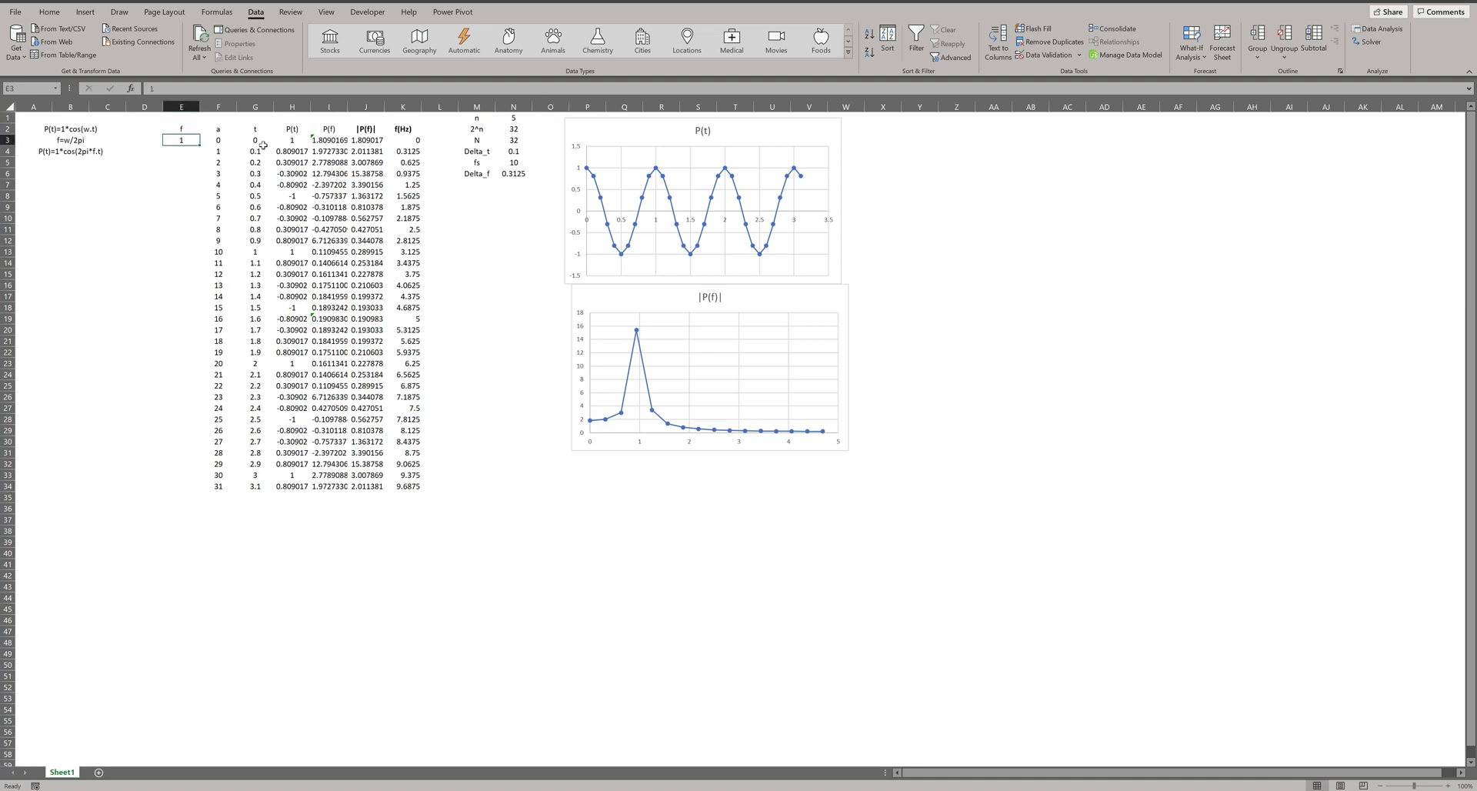
# Step: Change f in E3 to 2 and rerun Fourier Analysis into I3:I34, overwriting old results
pyautogui.write('2')
pyautogui.press('Return')
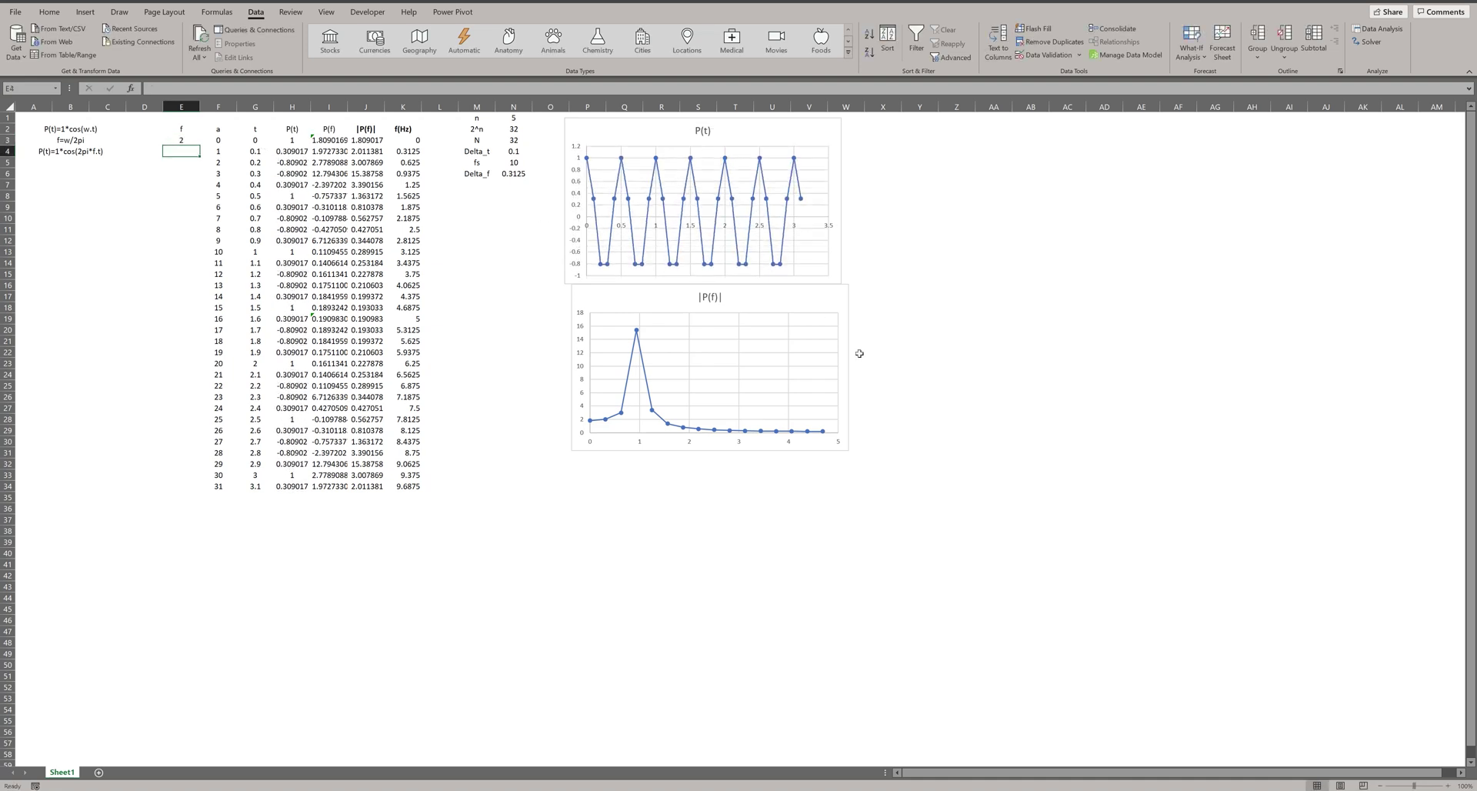
pyautogui.click(292, 163)
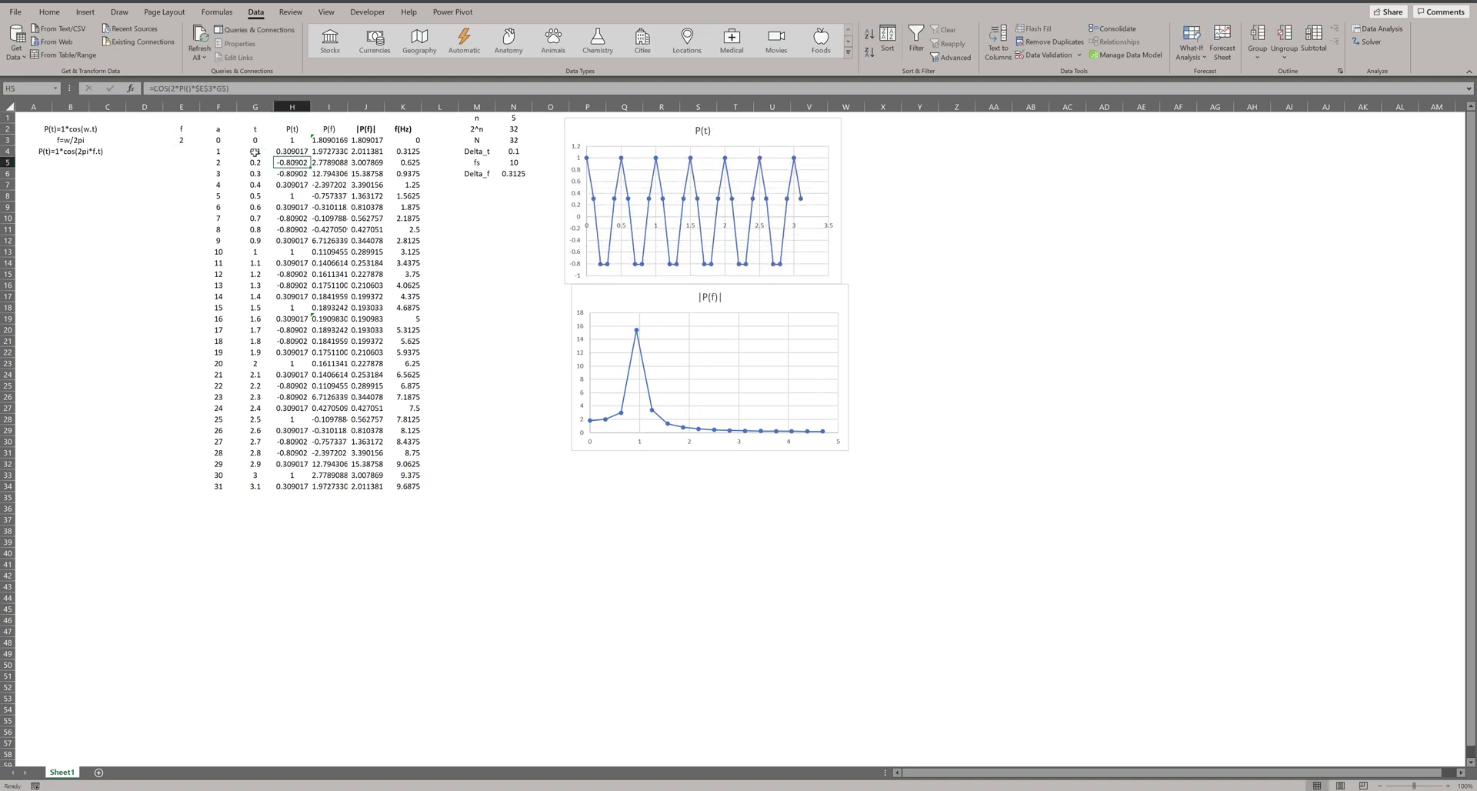
pyautogui.moveTo(317, 143); pyautogui.dragTo(328, 494)
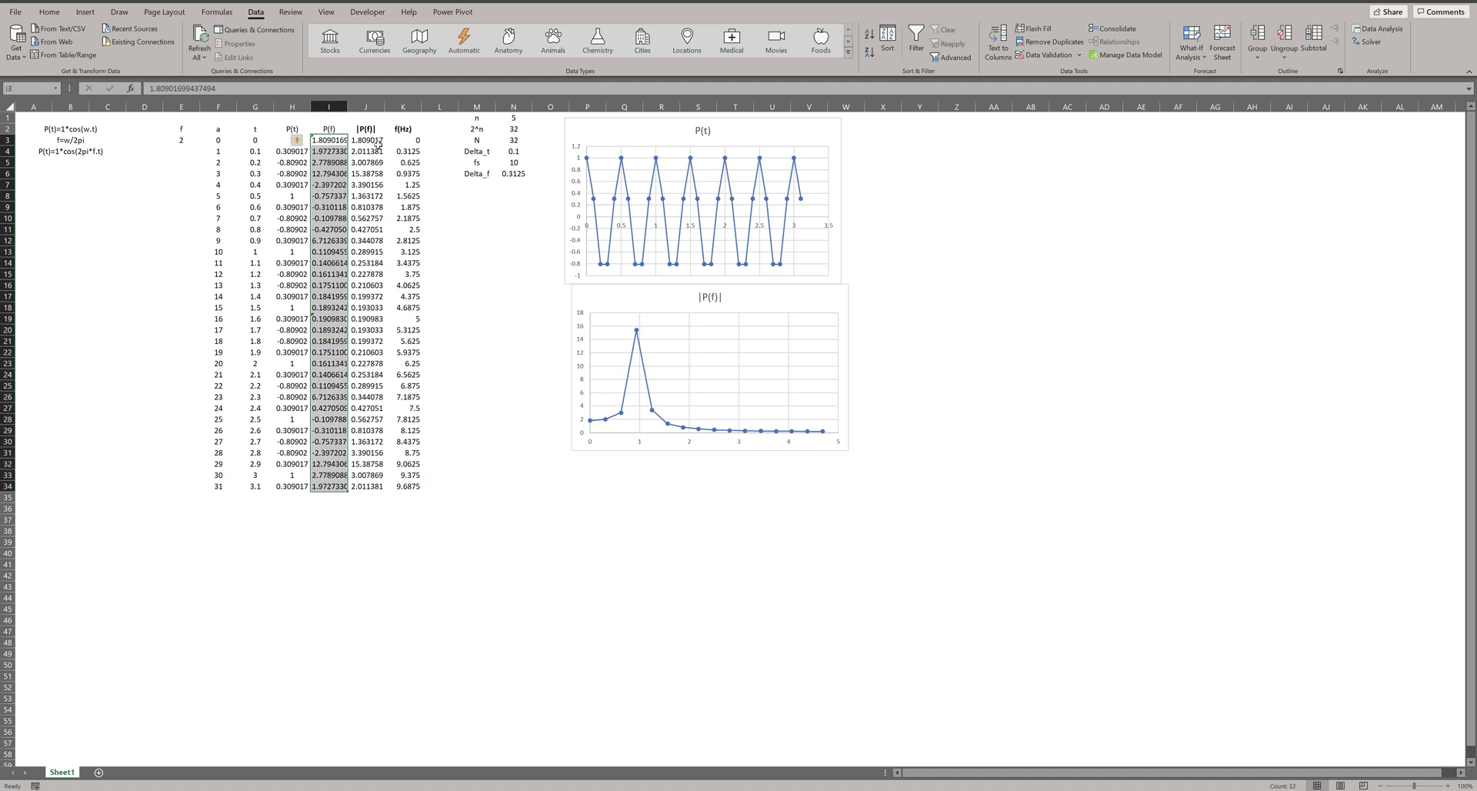
pyautogui.click(1380, 29)
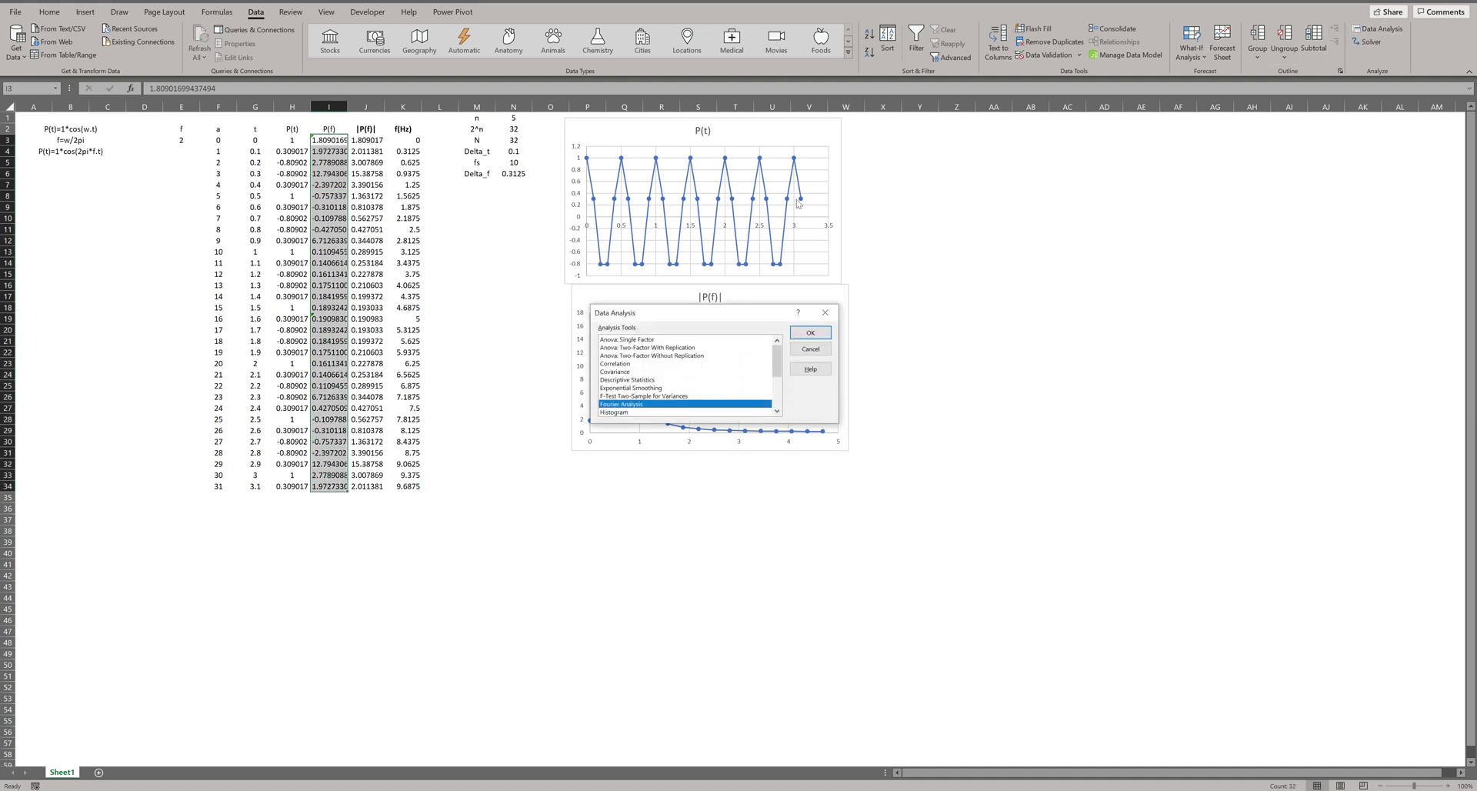
pyautogui.click(810, 332)
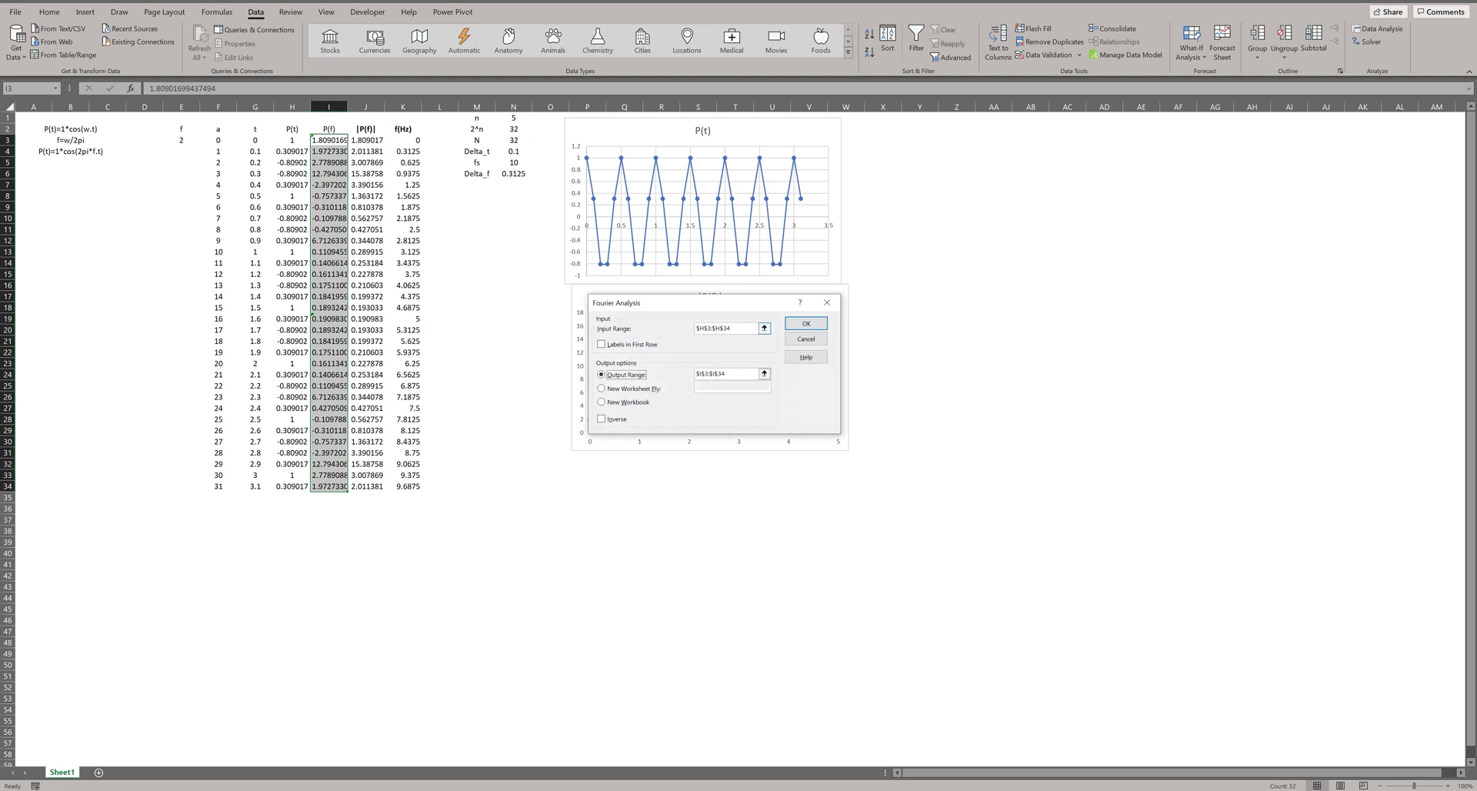
pyautogui.click(806, 324)
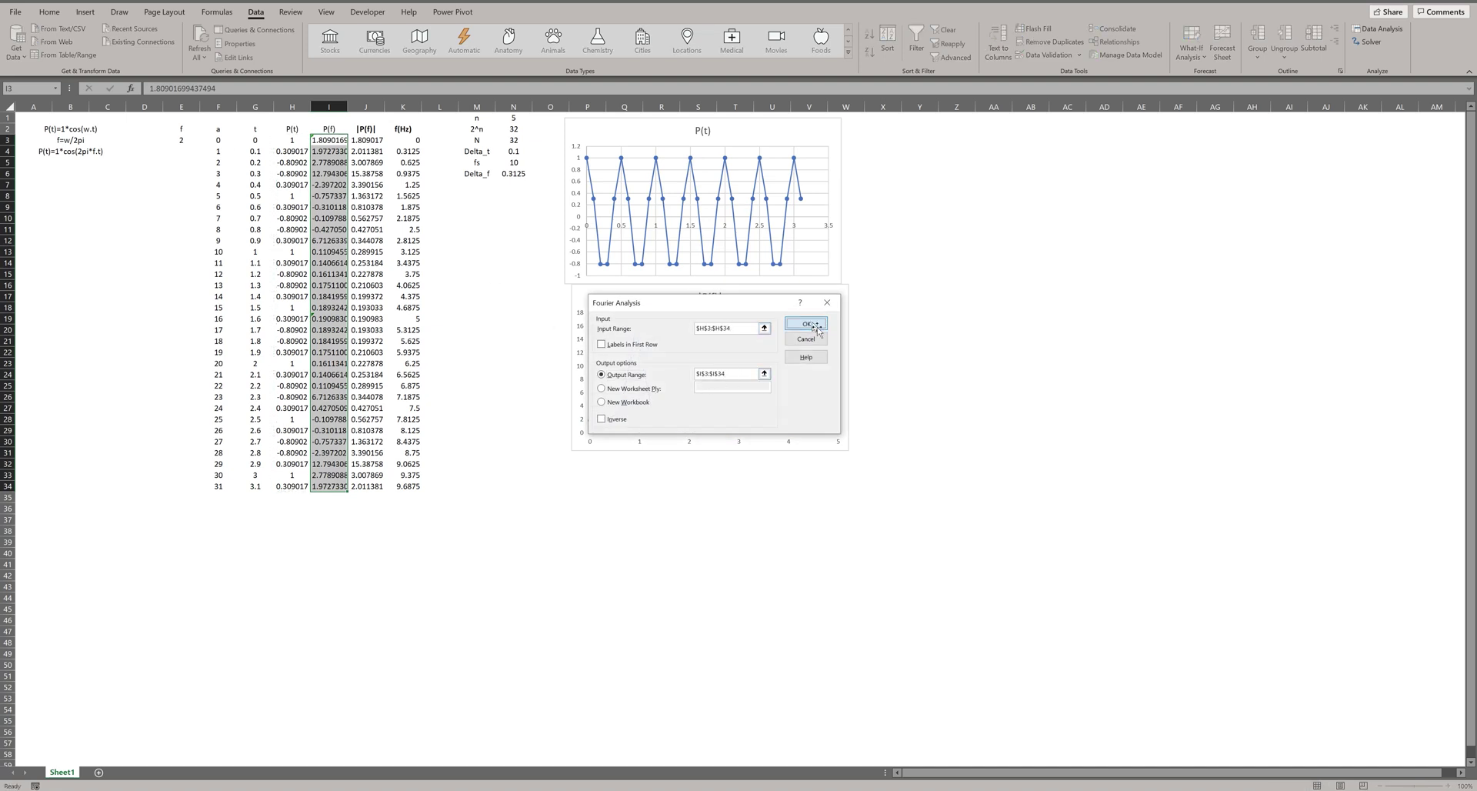
pyautogui.click(701, 421)
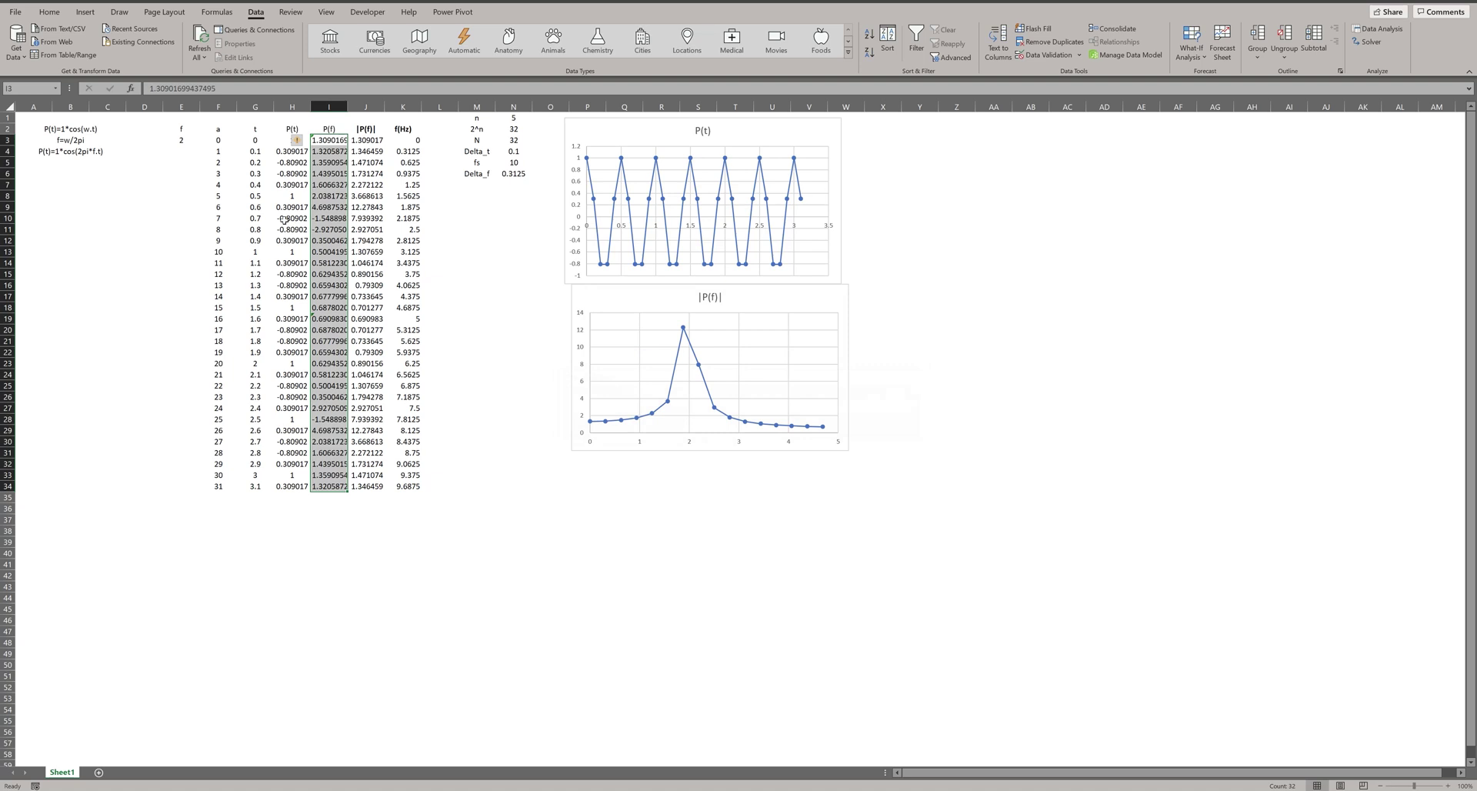
# Step: Change the frequency f in E3 to 3.5
pyautogui.click(179, 143)
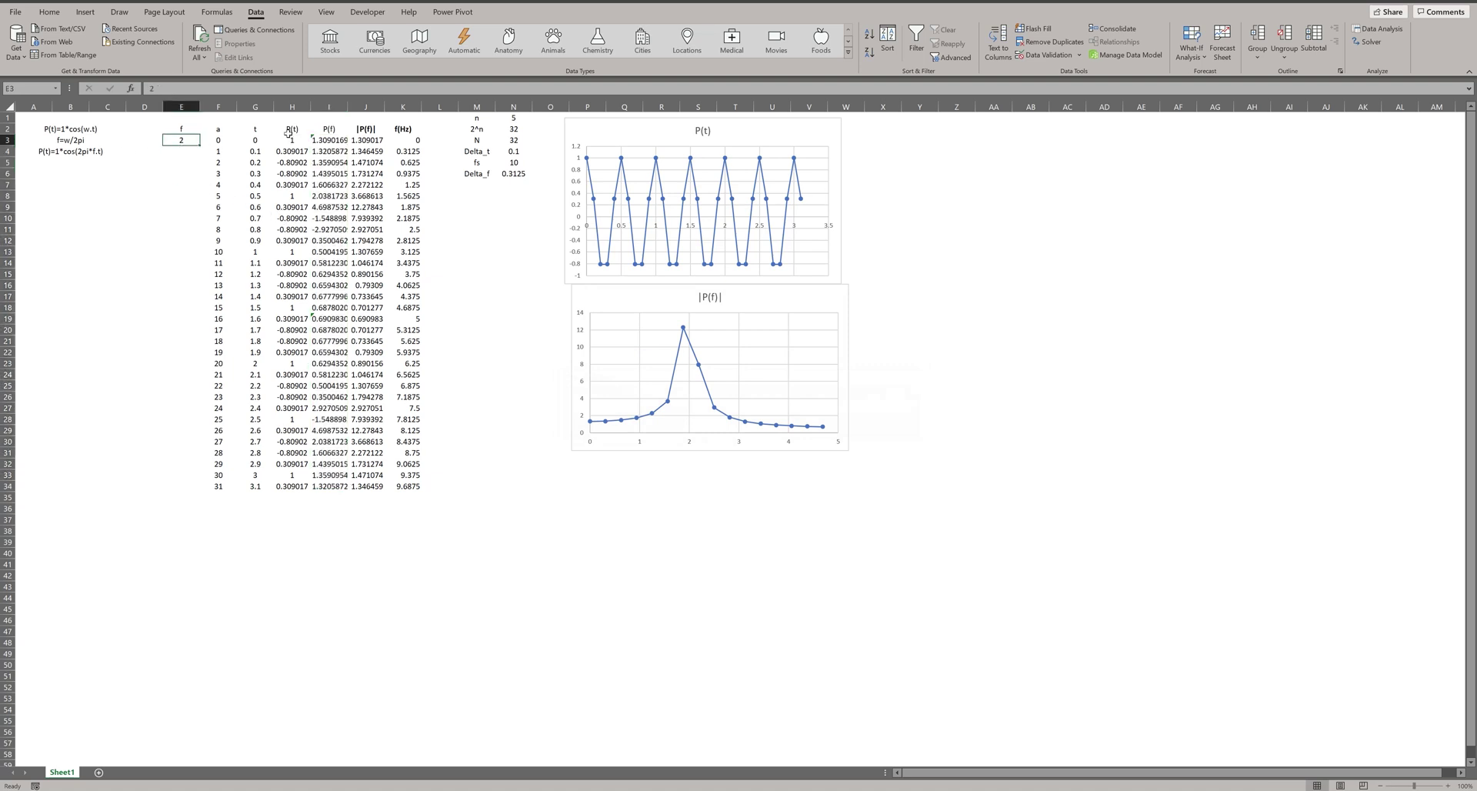
pyautogui.press('BackSpace')
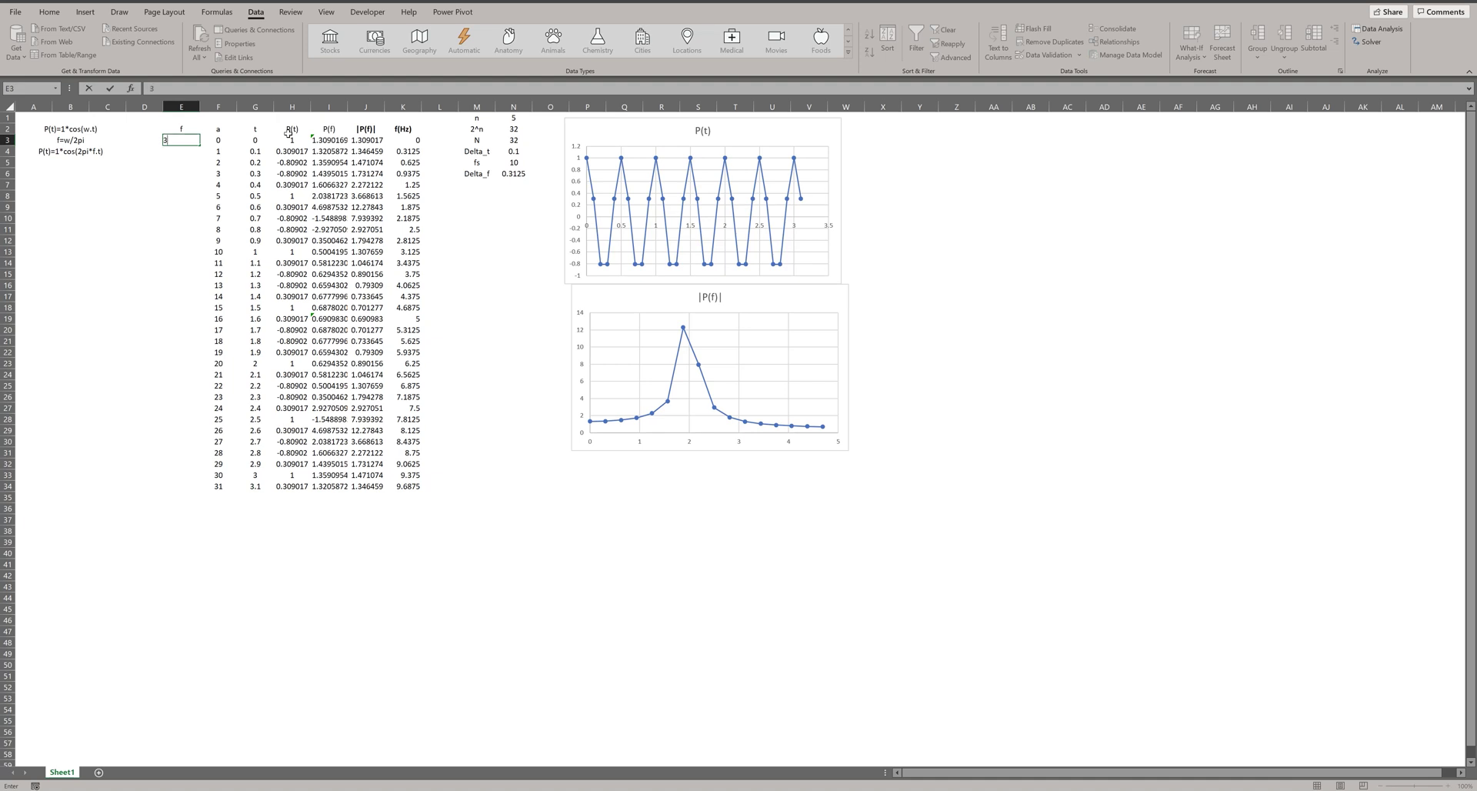
pyautogui.write('3.5')
pyautogui.press('Return')
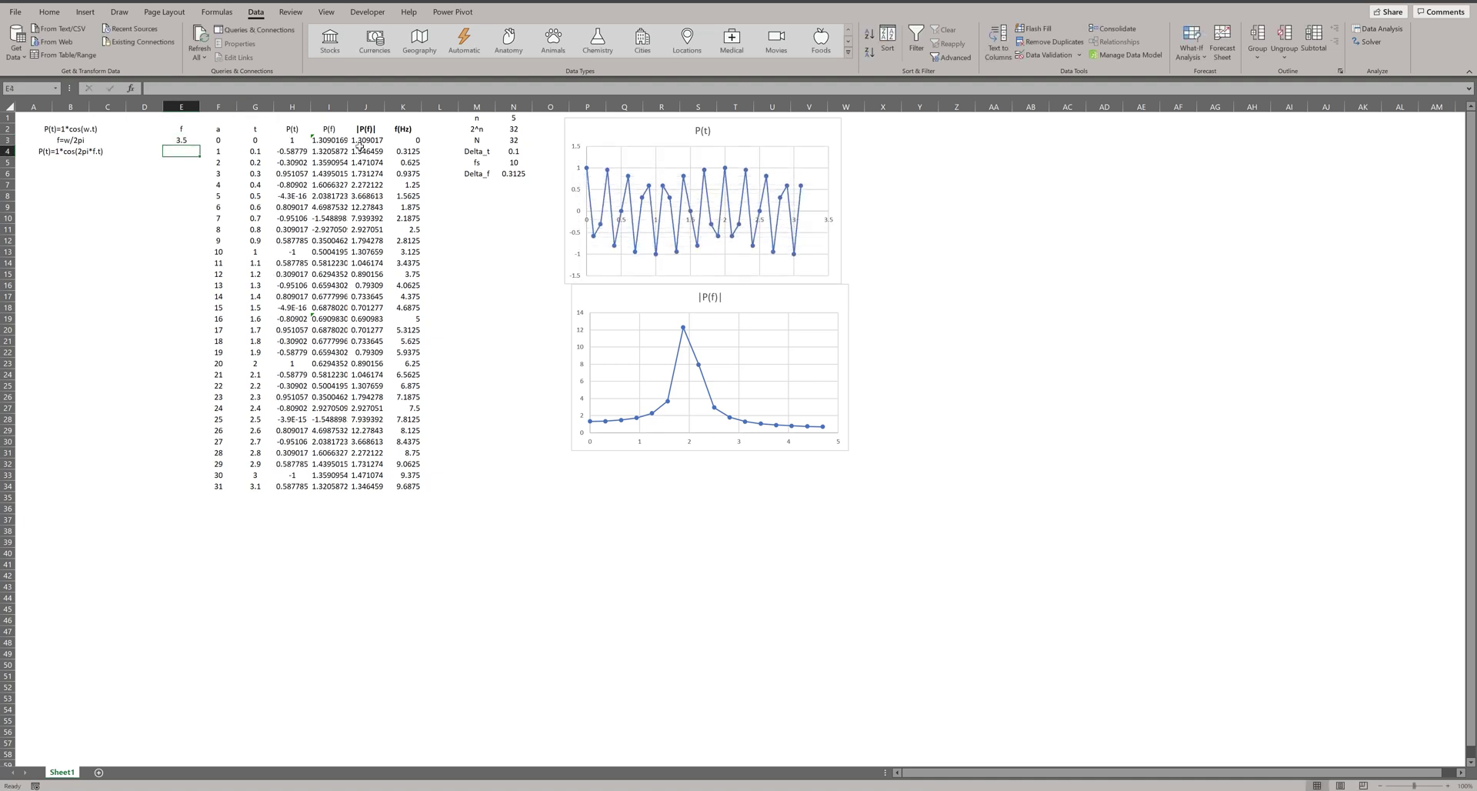
# Step: Rerun the Fourier Analysis into I3, overwriting the old FFT results
pyautogui.click(334, 142)
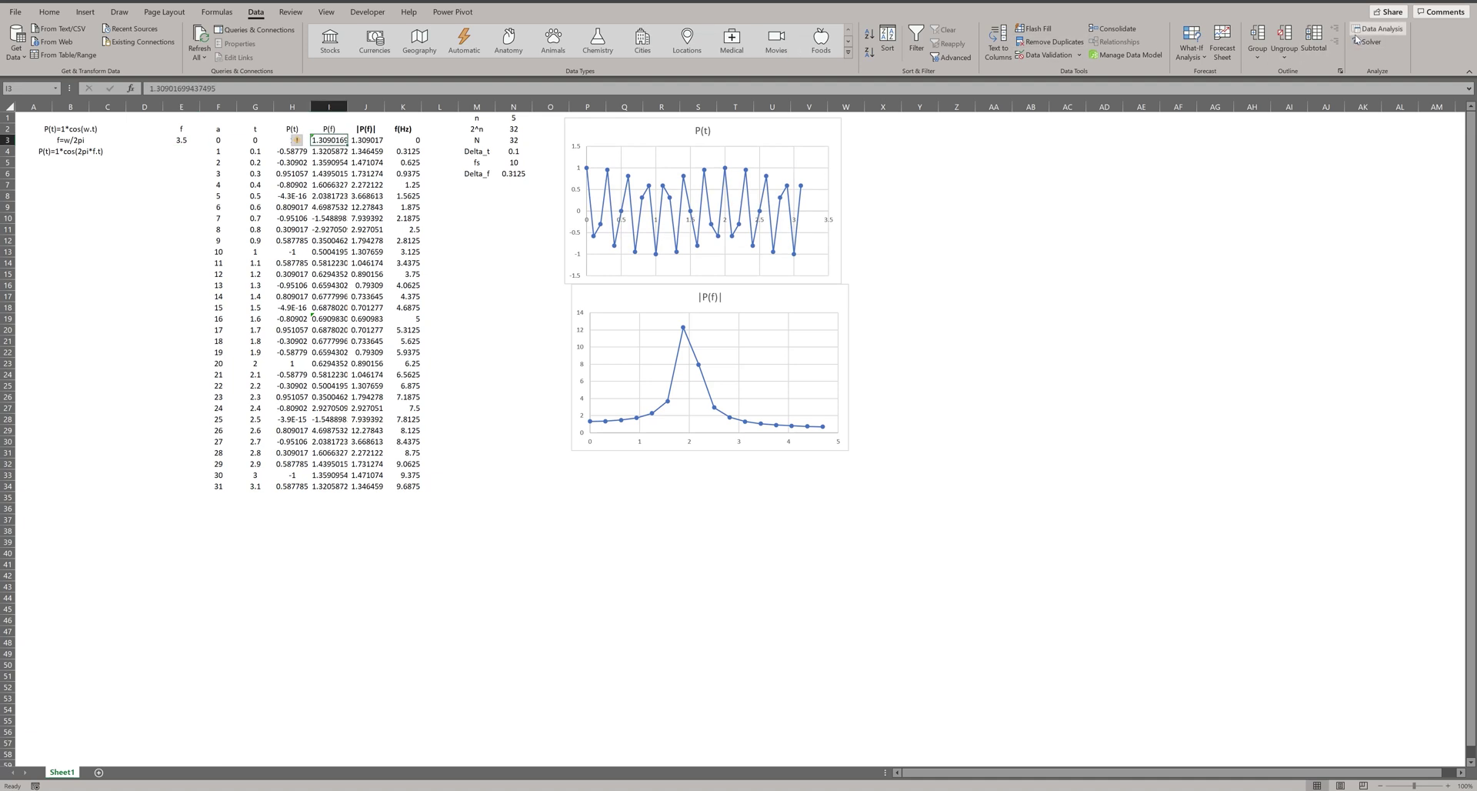
pyautogui.click(1377, 28)
pyautogui.click(810, 332)
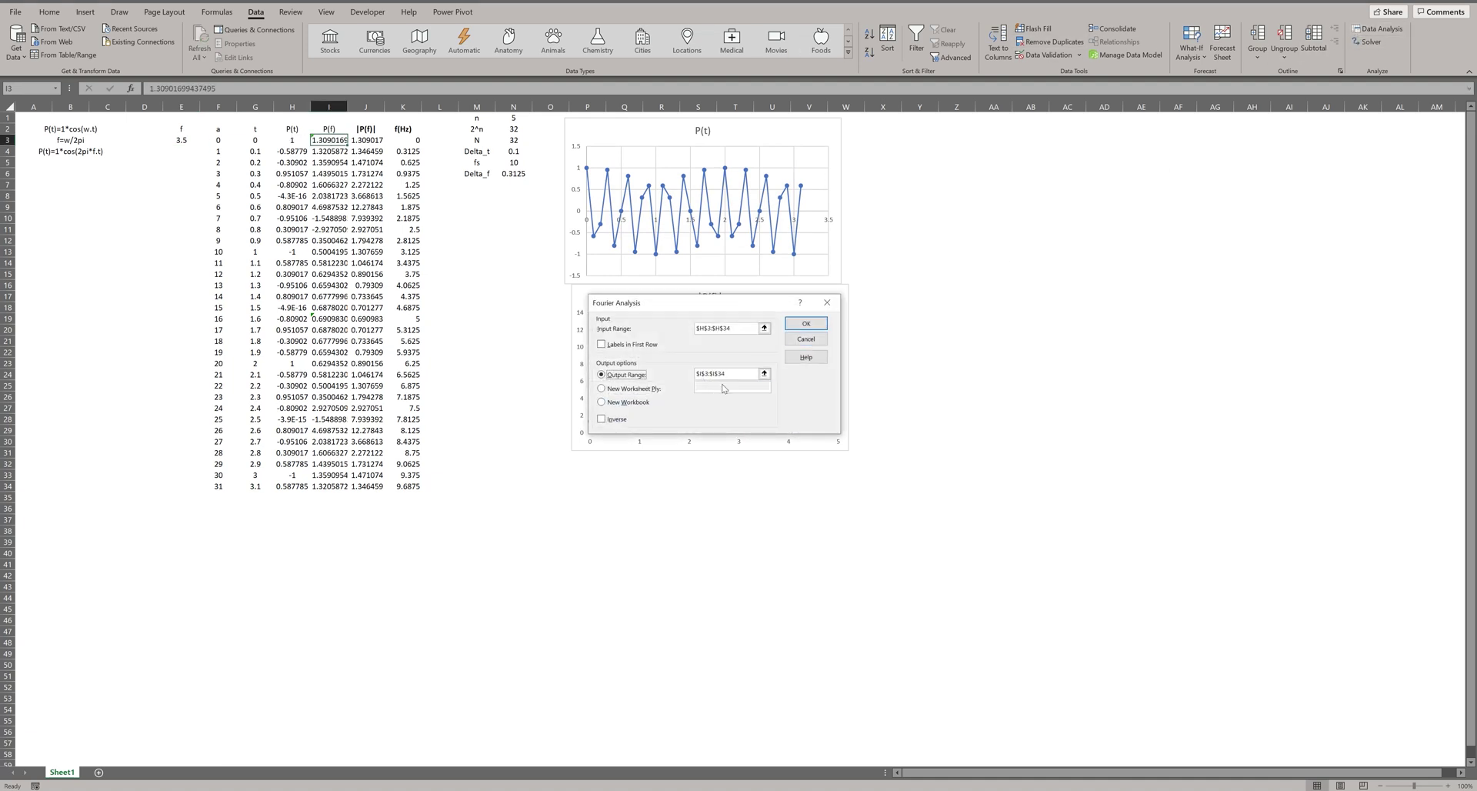
pyautogui.click(806, 324)
pyautogui.click(764, 419)
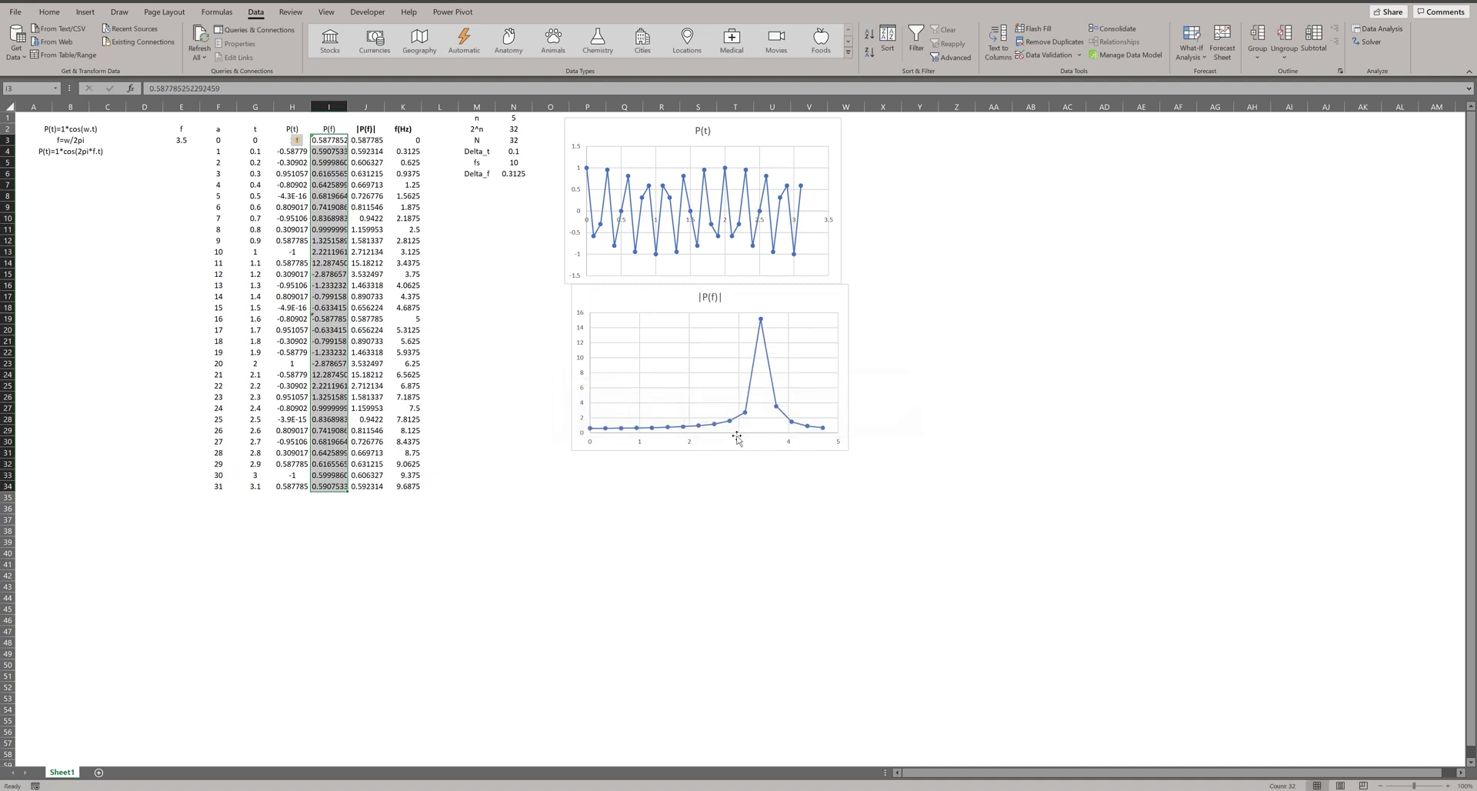
pyautogui.click(484, 356)
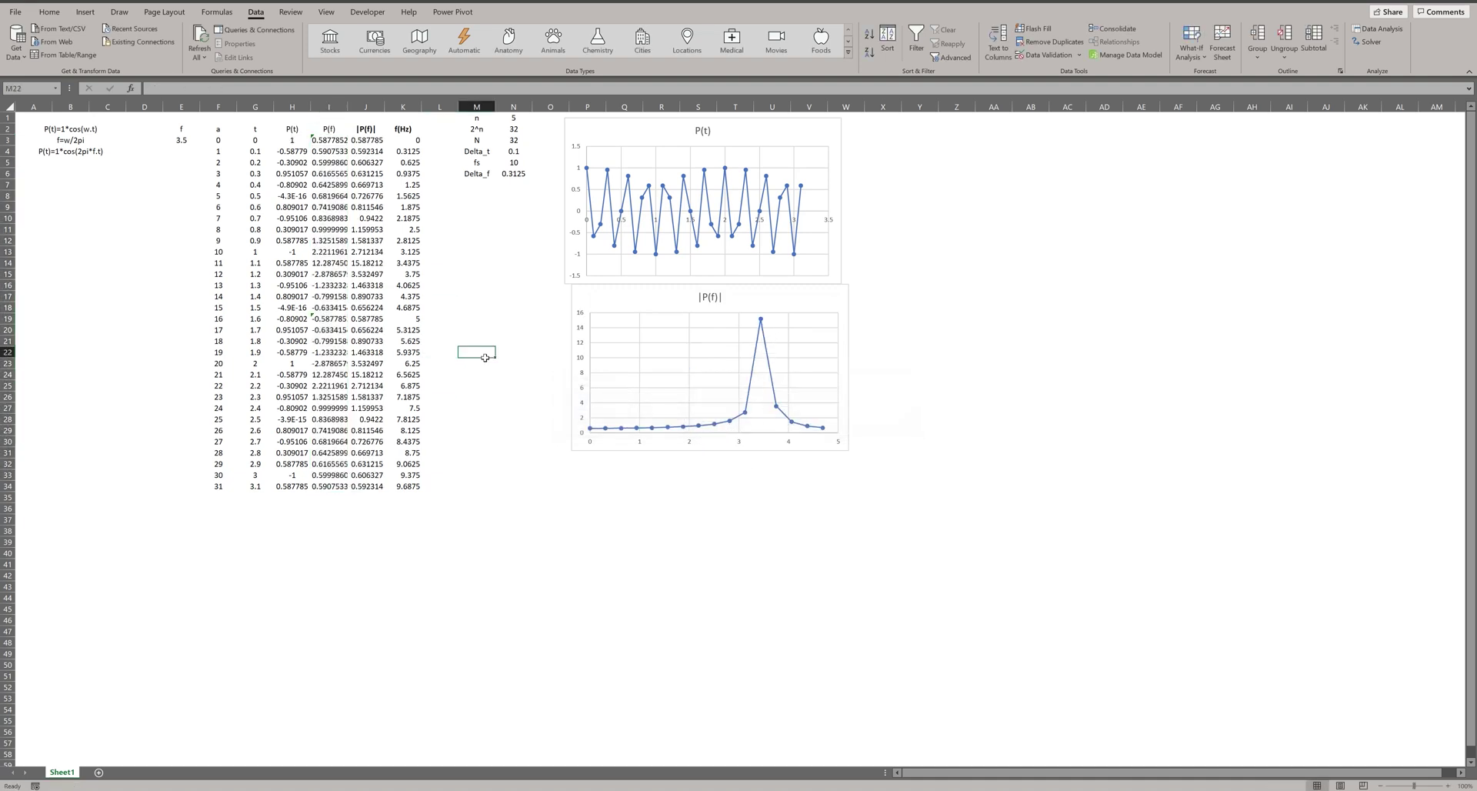